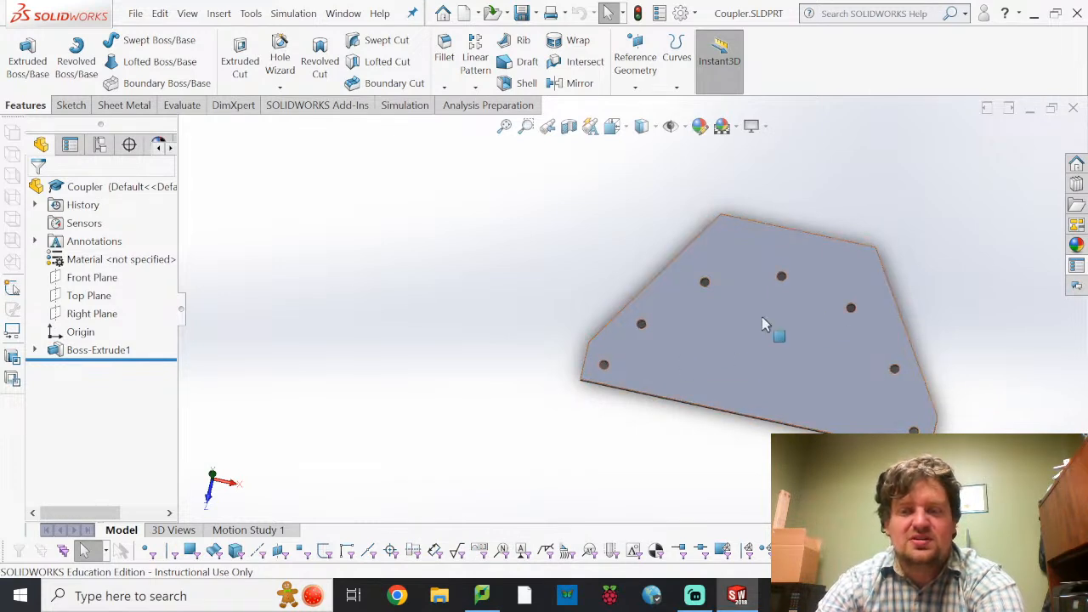
- Create a new part document and start a sketch on the Front Plane
left_click(136, 13)
left_click(155, 38)
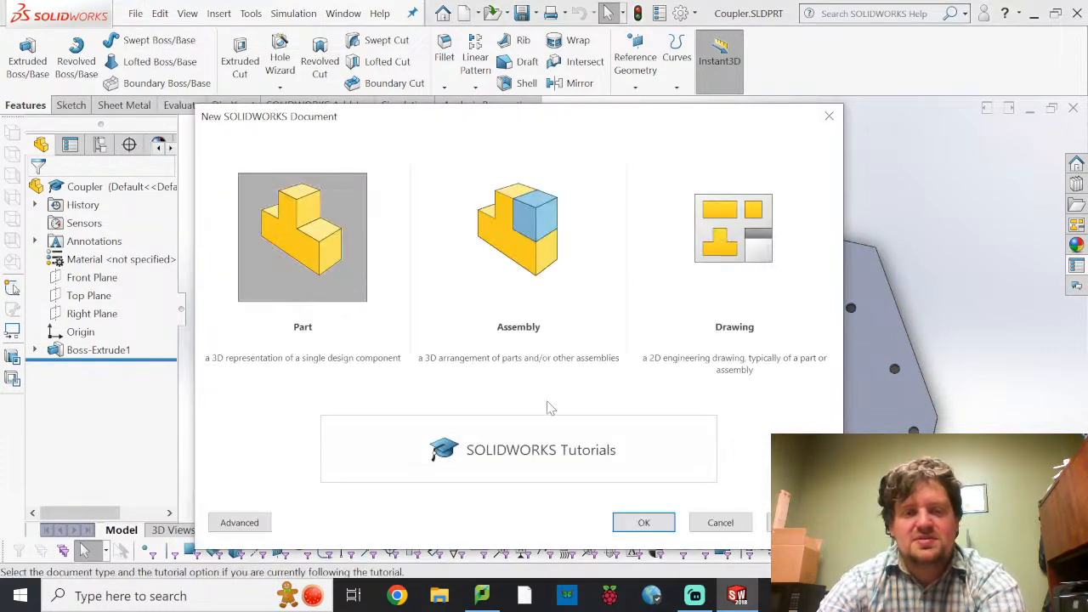
left_click(645, 523)
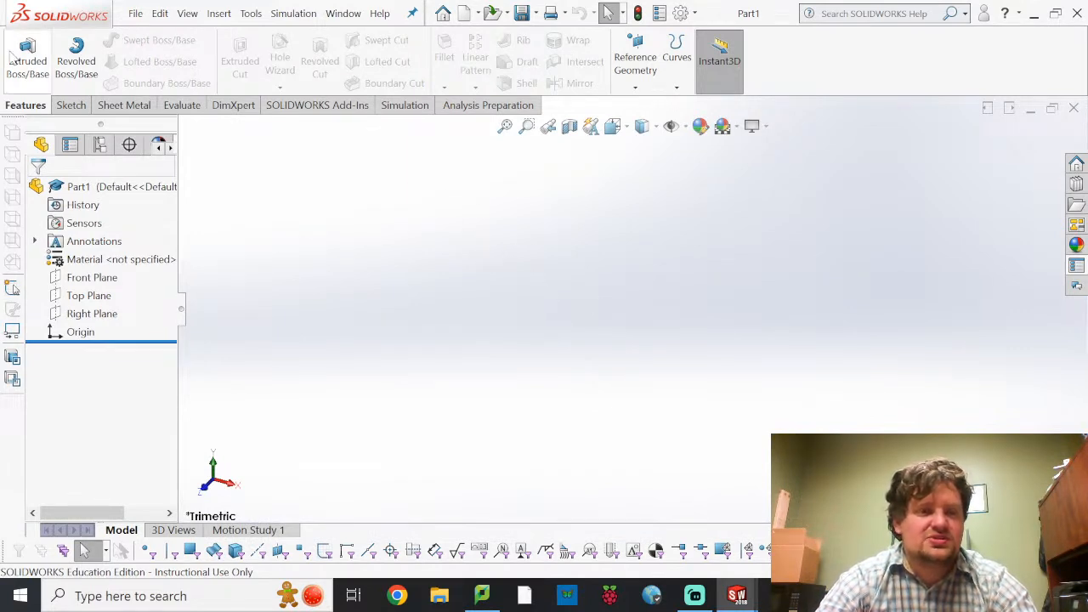
left_click(68, 105)
left_click(17, 46)
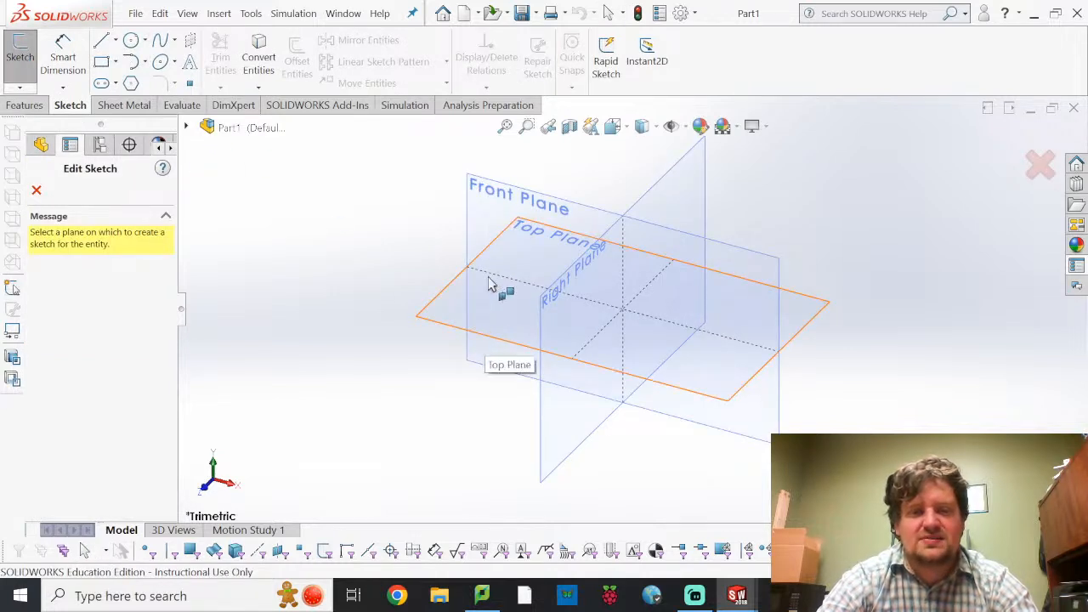
left_click(485, 208)
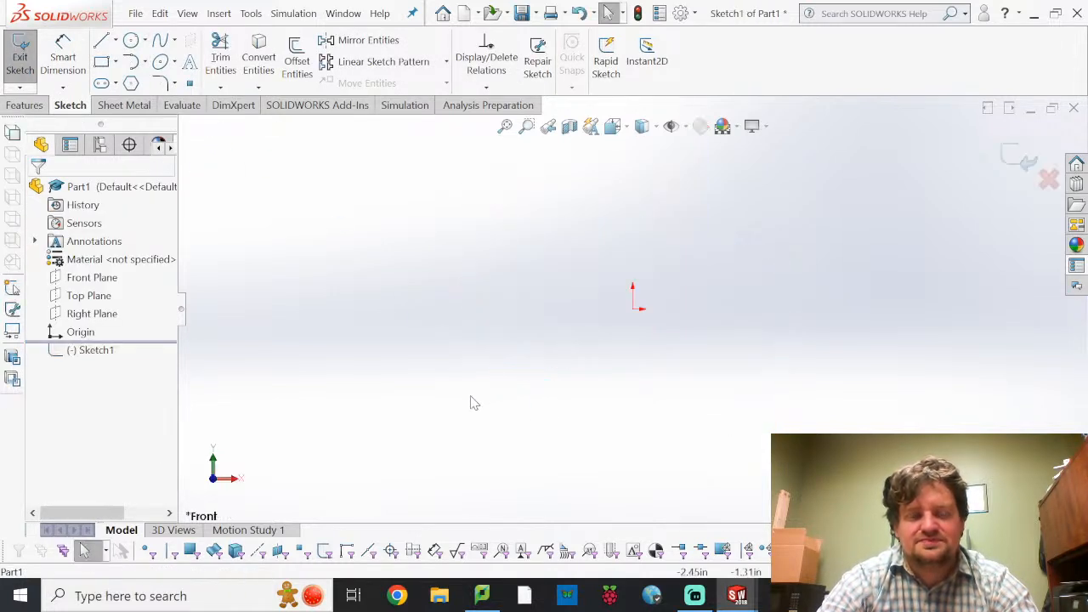
- Sketch a corner rectangle starting at the origin, about 4.99 in wide and 0.48 in high
left_click(101, 63)
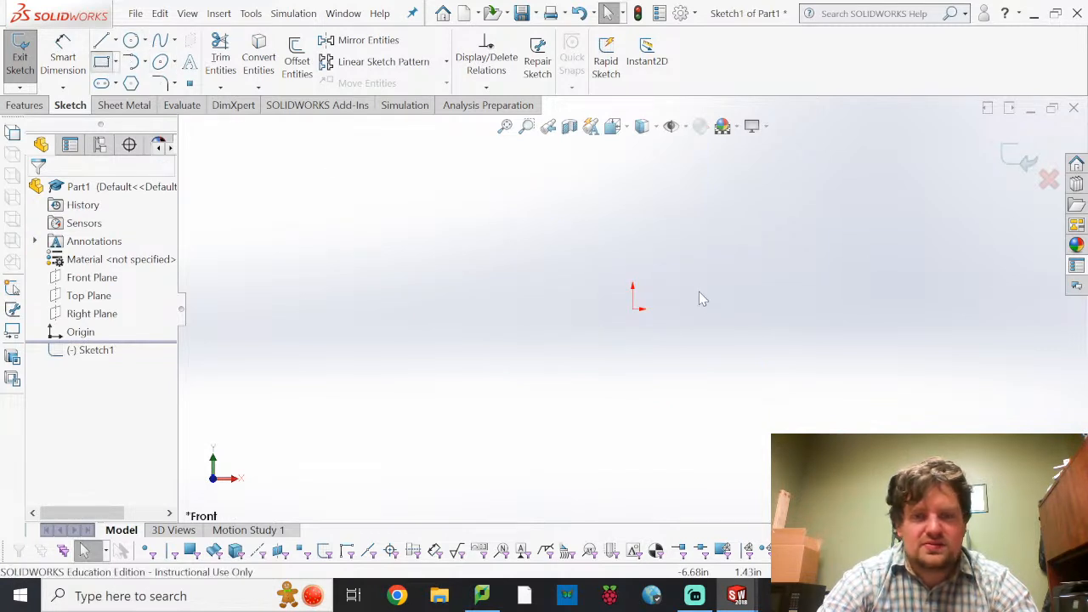
left_click(632, 309)
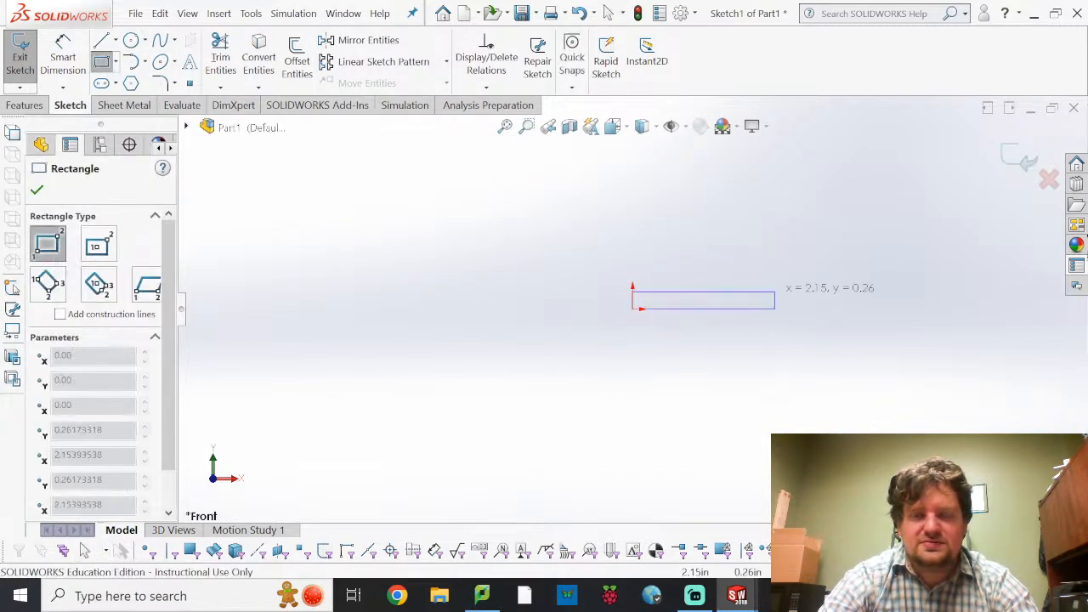
left_click(961, 278)
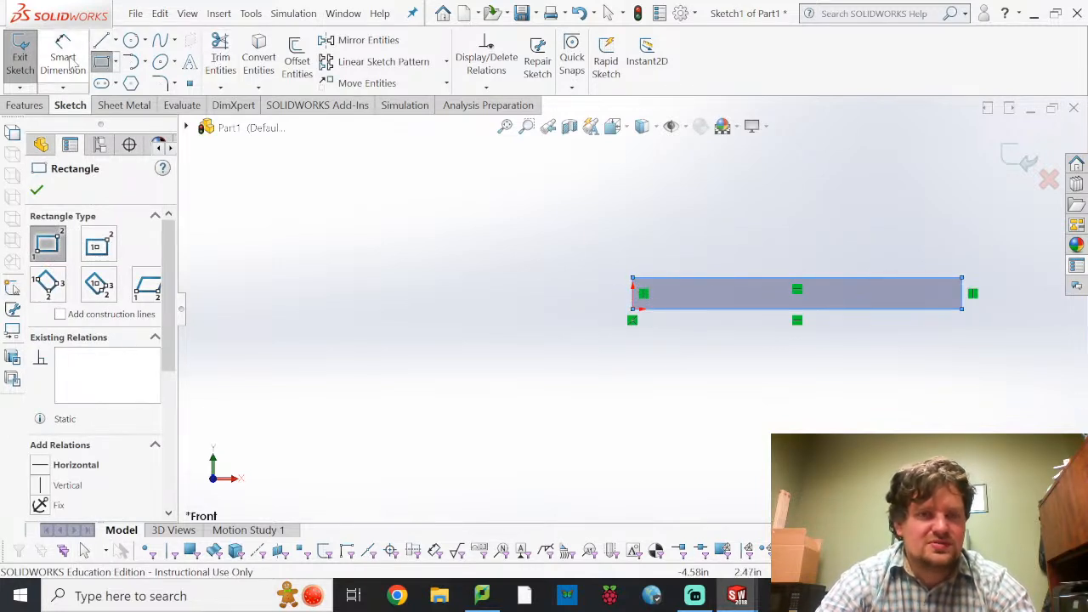
key("Escape")
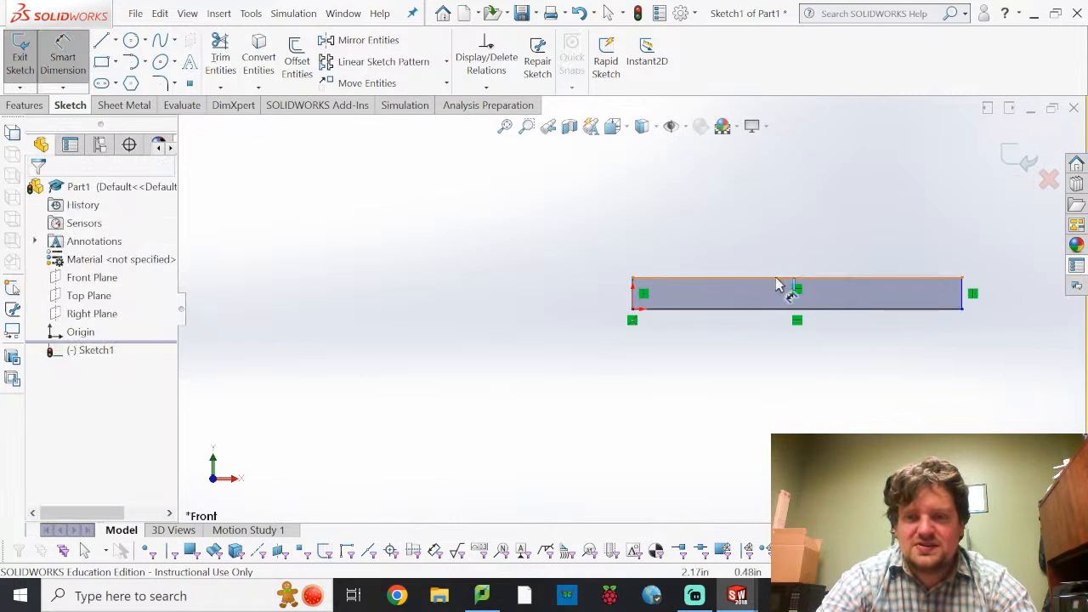
- Dimension the rectangle's upper edge and set its length to 15 in
left_click(781, 278)
left_click(772, 219)
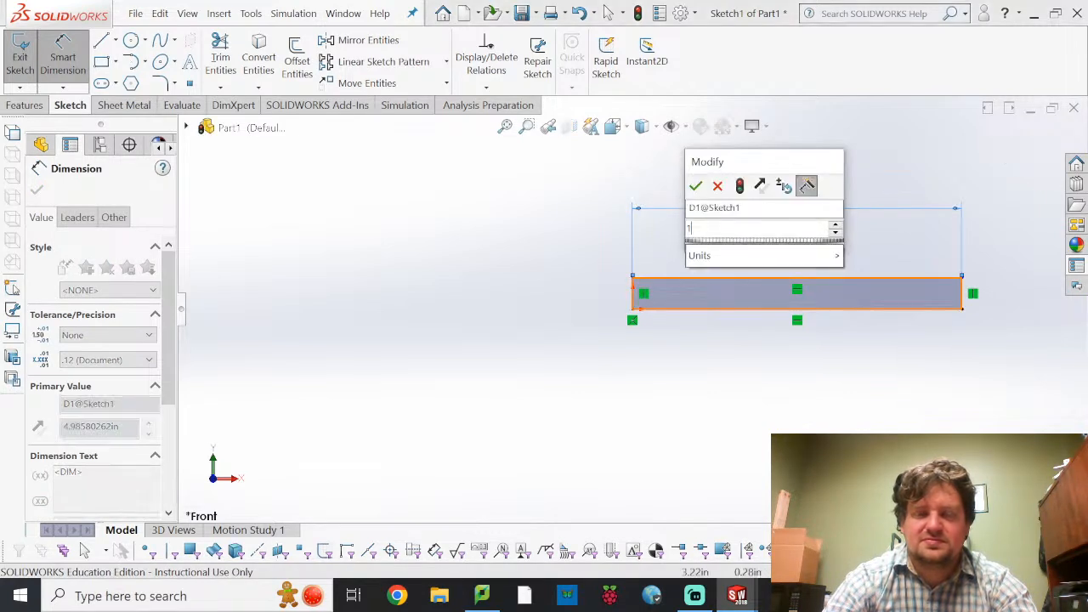
type("115")
key("BackSpace")
key("BackSpace")
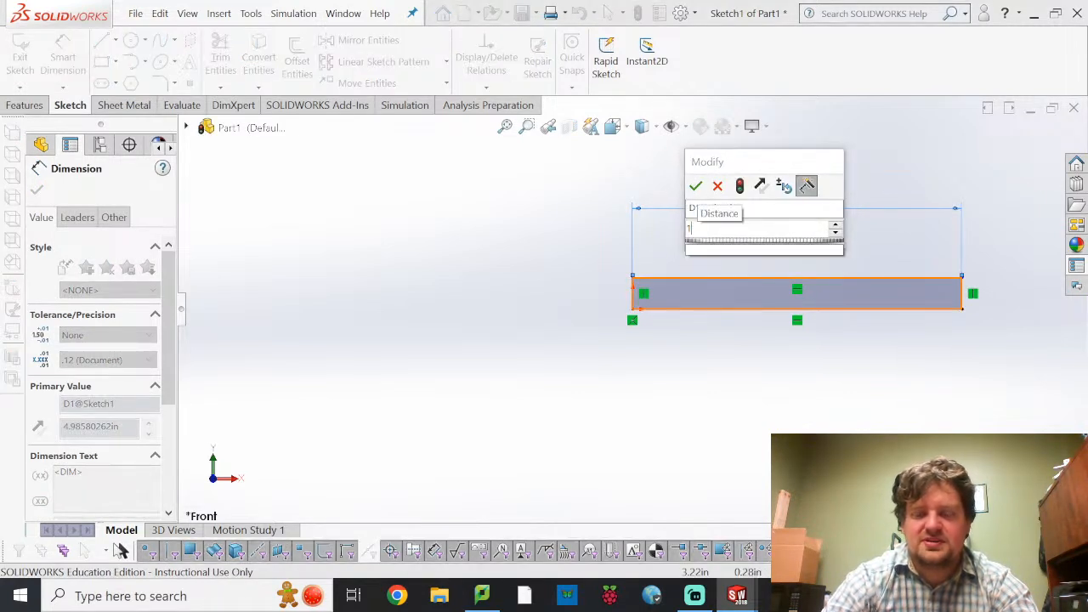
type("5")
key("Return")
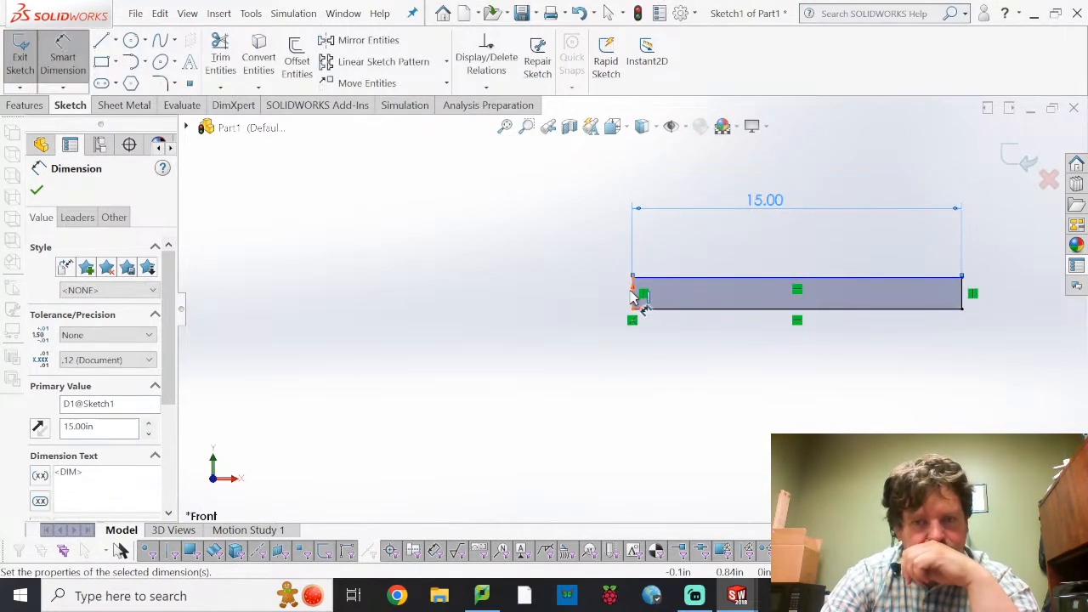
- Dimension the rectangle's vertical edge at the origin and set the height to 2 in
left_click(558, 309)
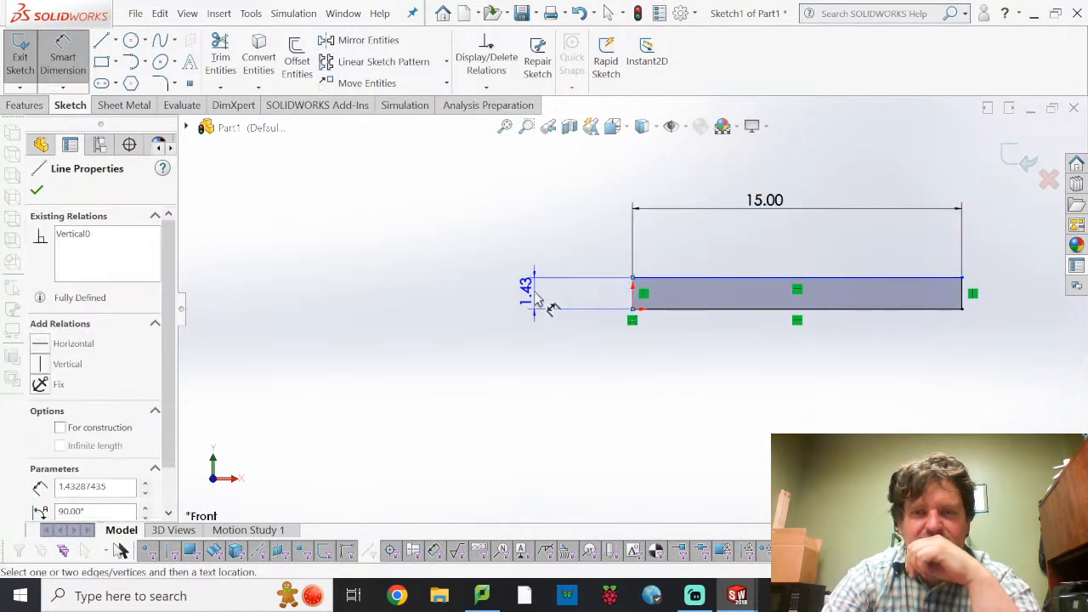
left_click(528, 294)
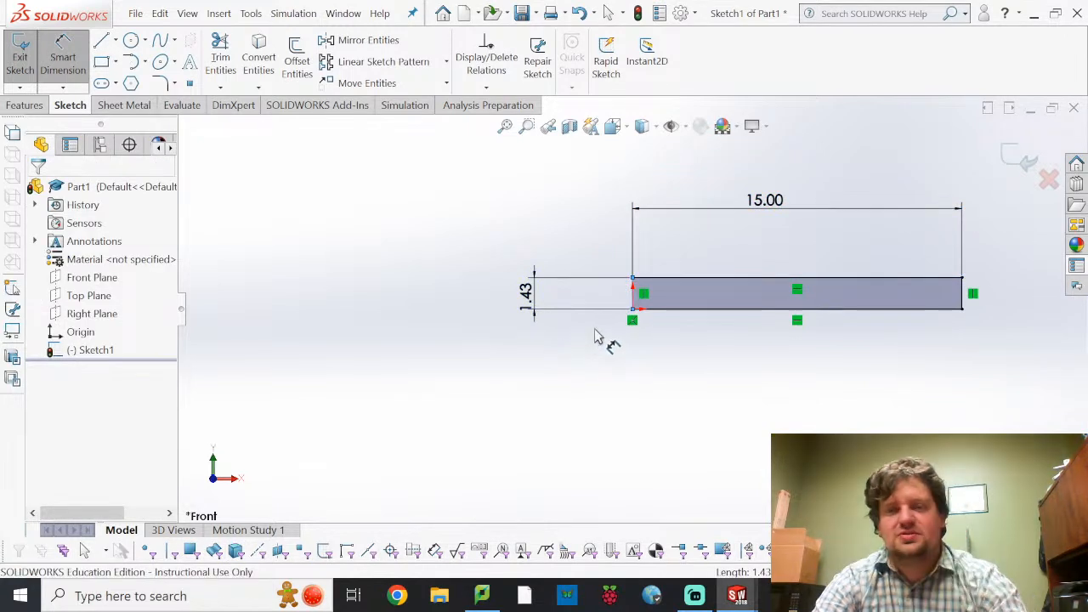
double_click(597, 311)
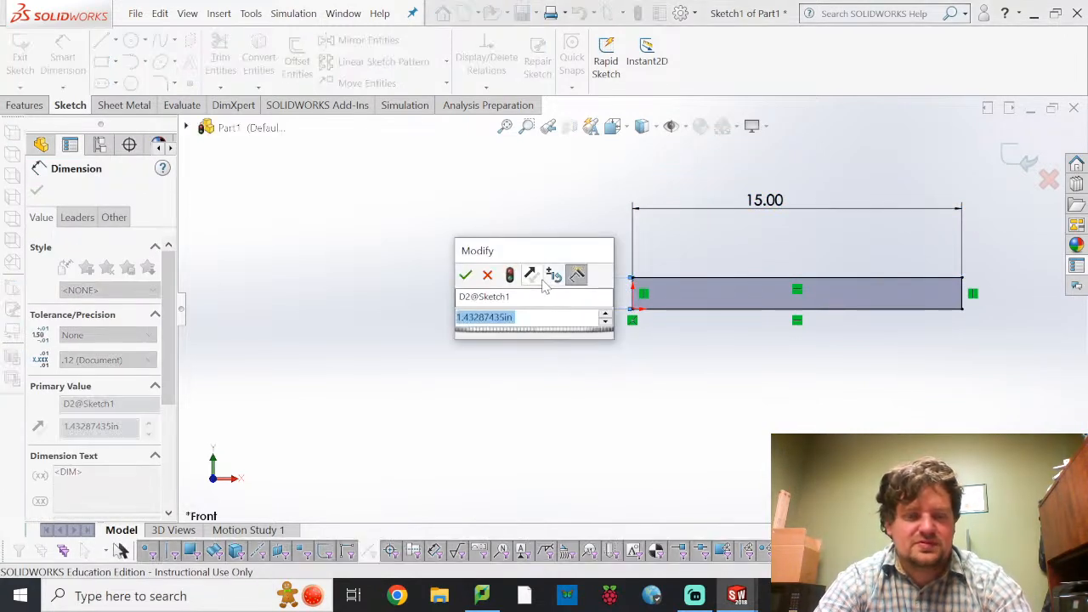
type("2")
key("Return")
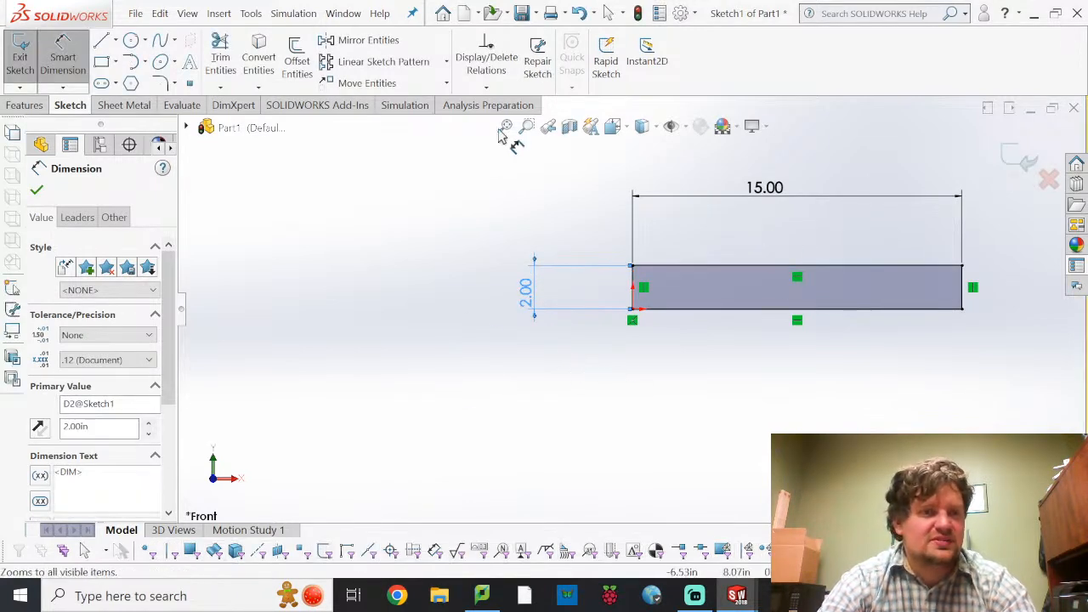
- Draw a centerline across the rectangle from near the middle of its upper edge to the lower edge's midpoint
left_click(116, 41)
left_click(144, 82)
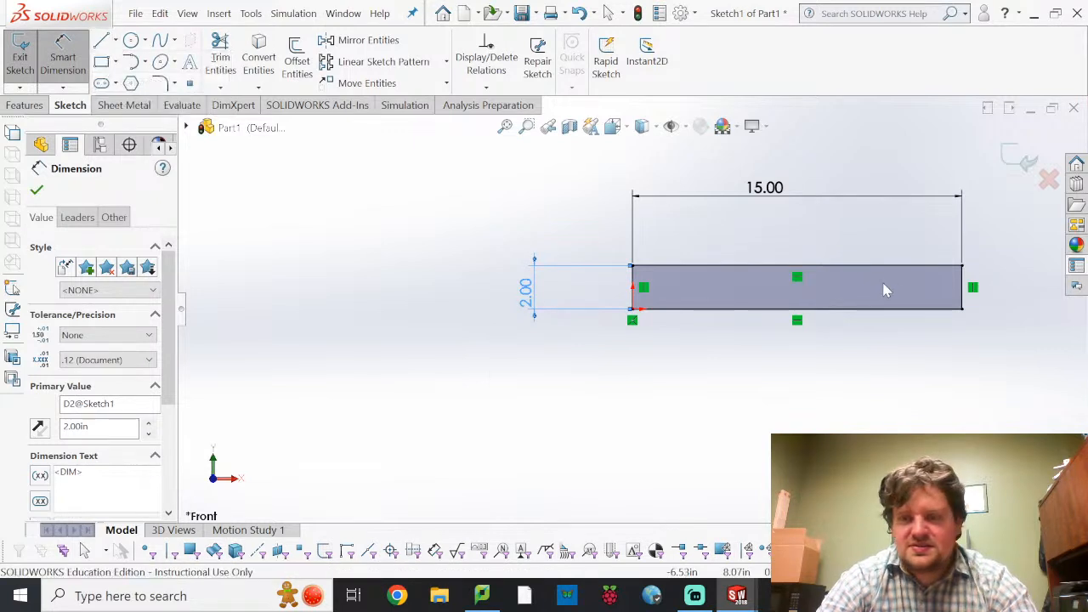
left_click(799, 273)
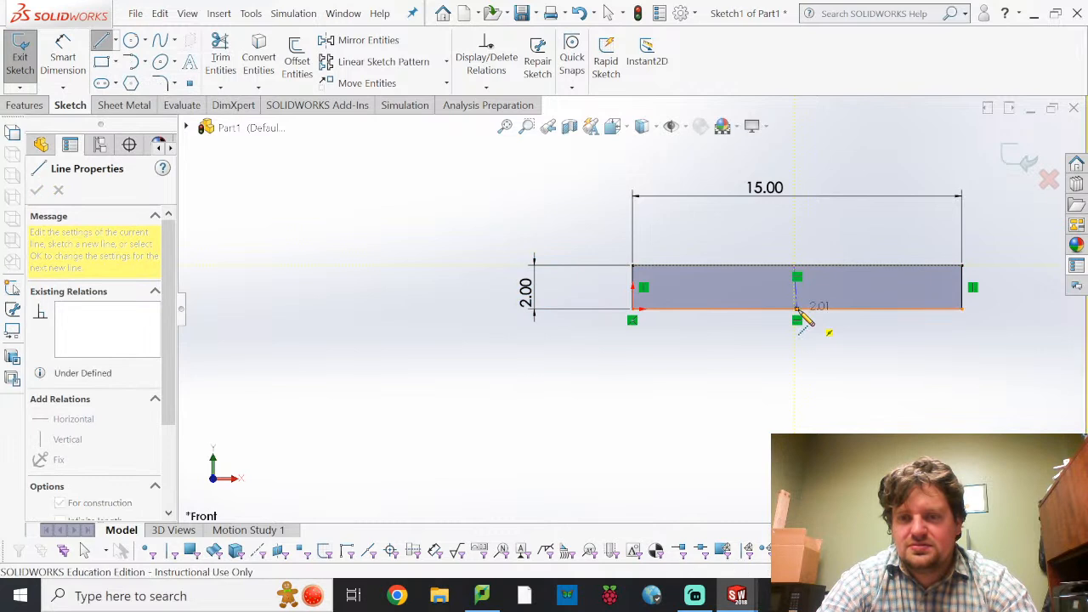
left_click(796, 309)
key("Escape")
key("Escape")
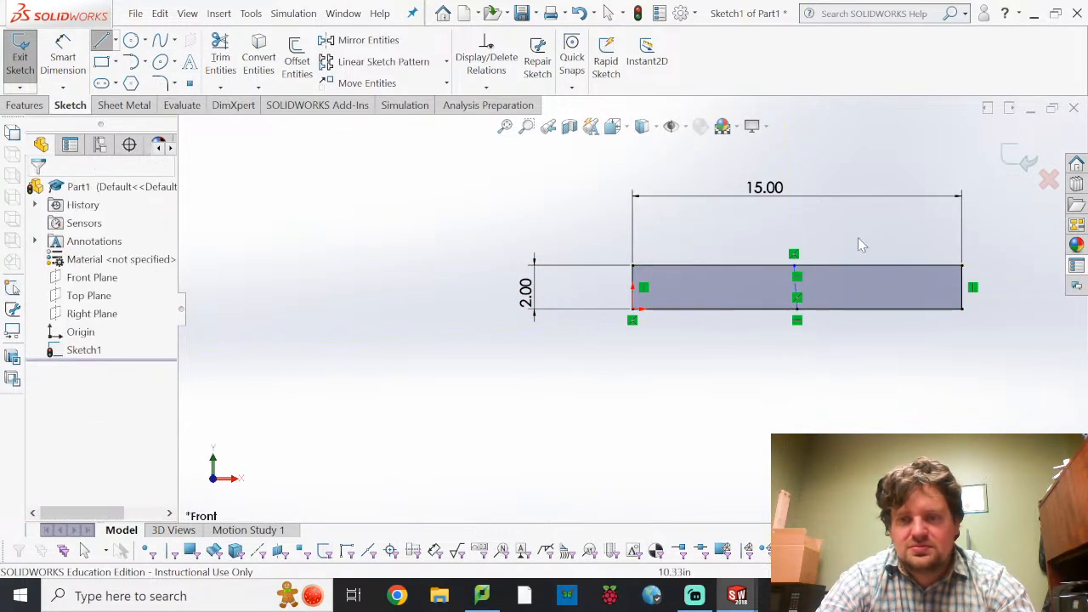
- Make the centerline's upper endpoint coincident with the midpoint of the rectangle's upper edge
scroll(794, 283, "up", 3)
scroll(794, 283, "down", 4)
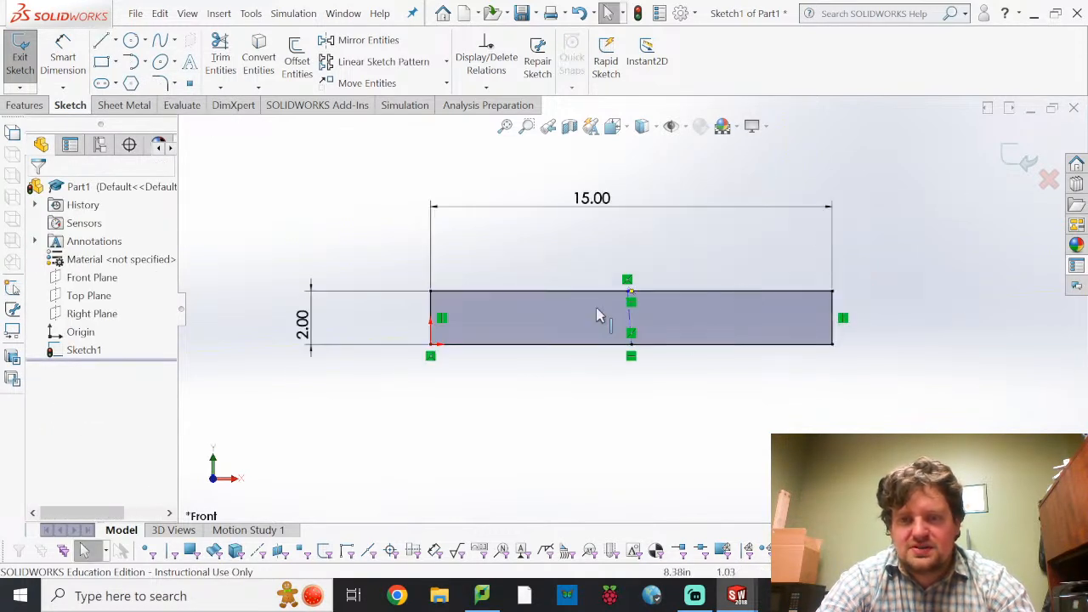
scroll(596, 316, "down", 5)
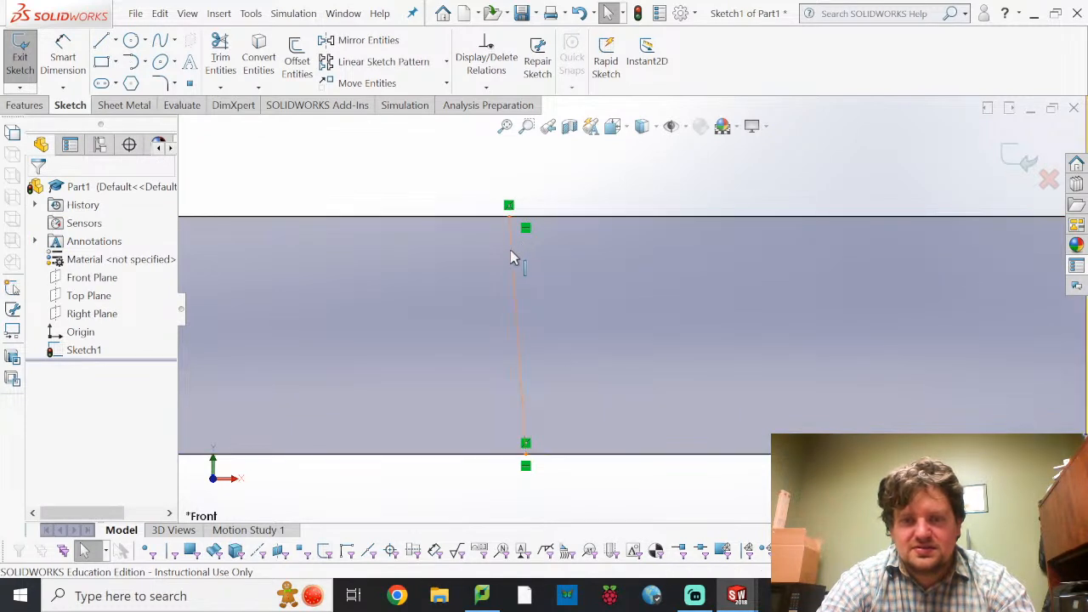
left_click(508, 223)
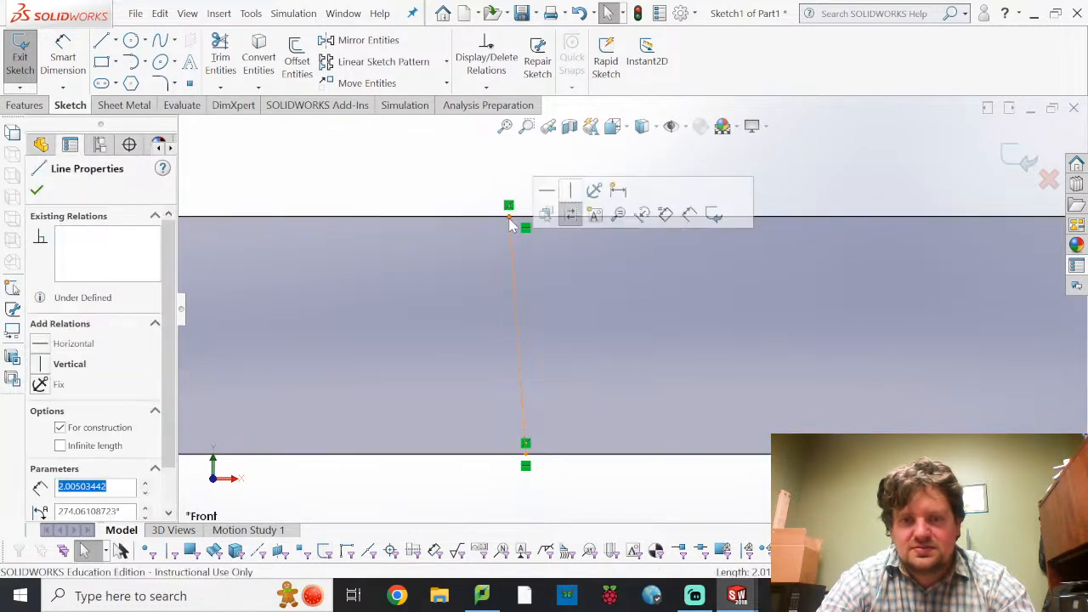
left_click_drag(509, 224, 509, 217)
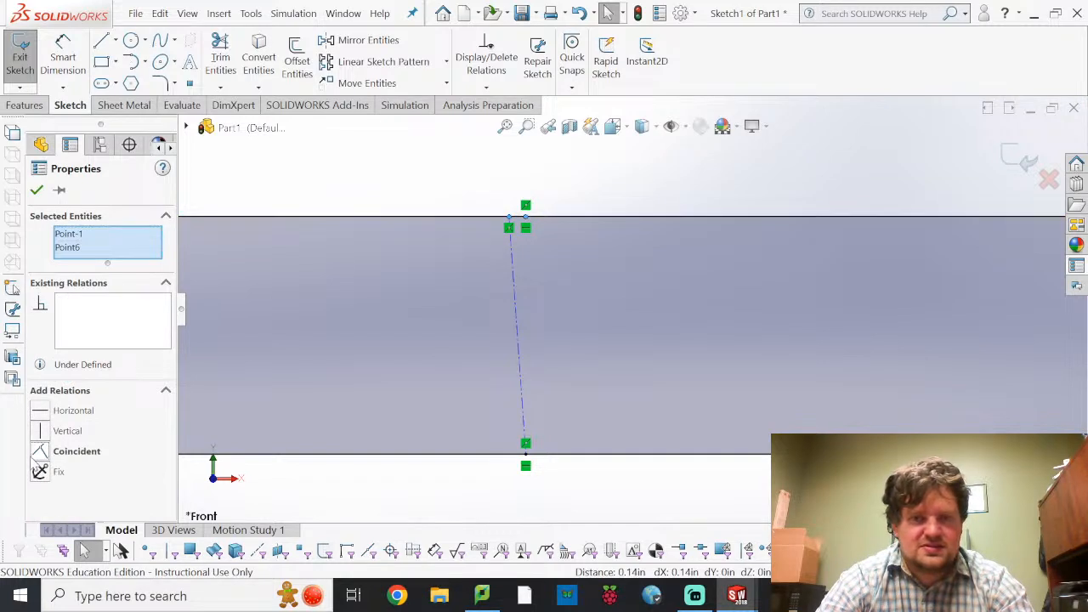
left_click(41, 451)
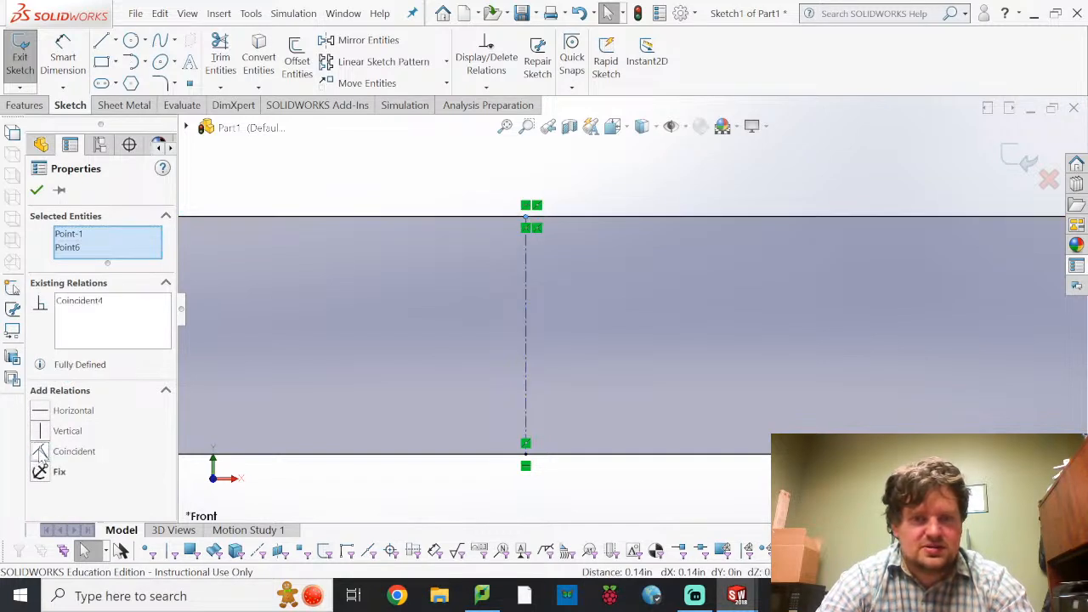
left_click(639, 196)
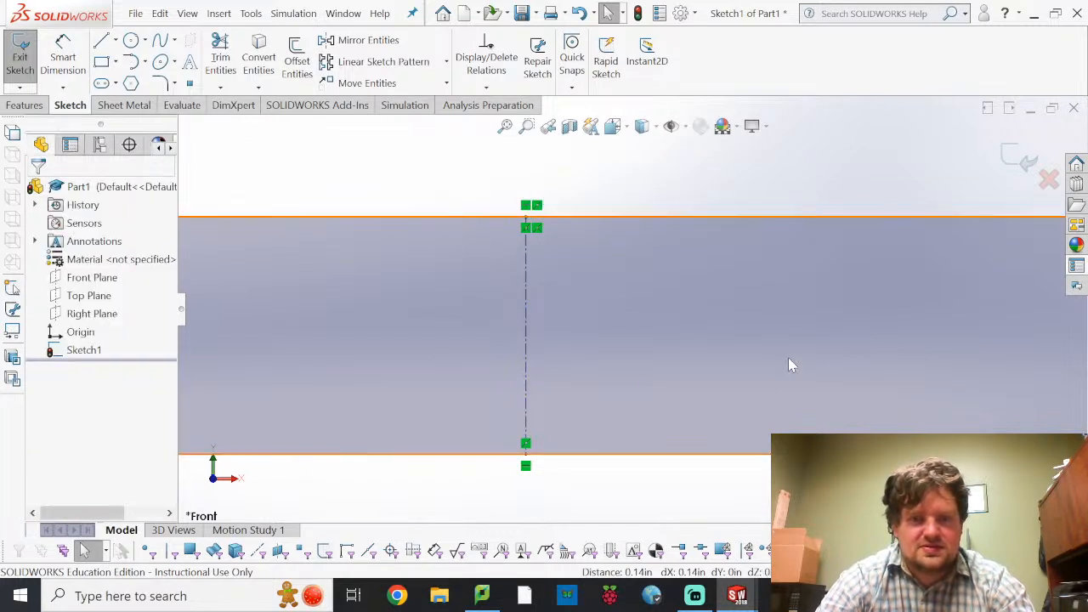
- Sketch a small circle inside the rectangle near the origin end, centred about 0.96 in across and 1 in up
scroll(788, 360, "down", 4)
scroll(773, 366, "up", 6)
scroll(757, 391, "up", 2)
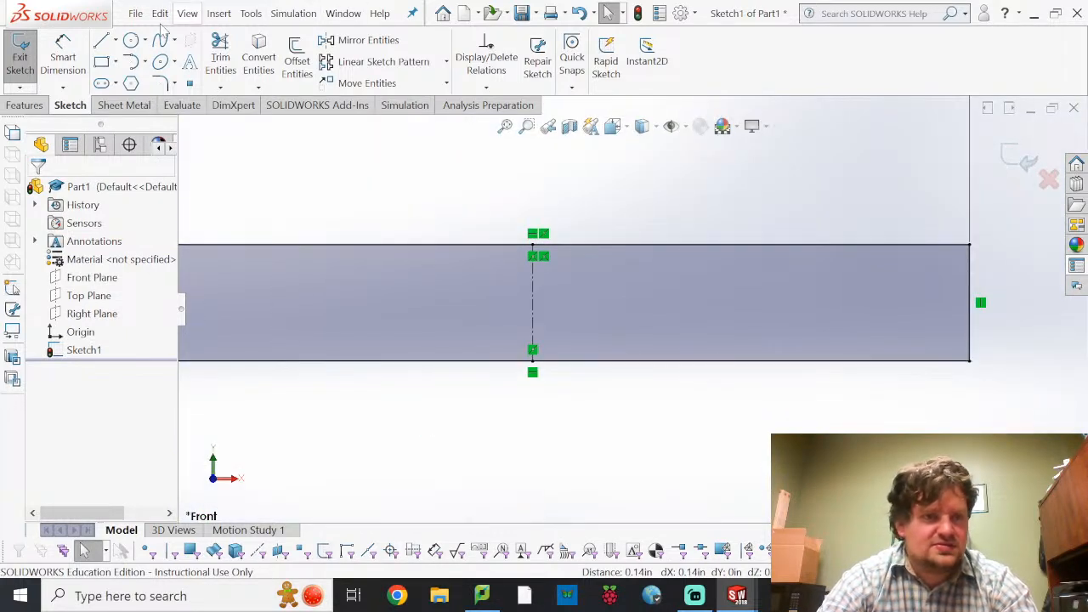
left_click(129, 40)
scroll(204, 347, "up", 3)
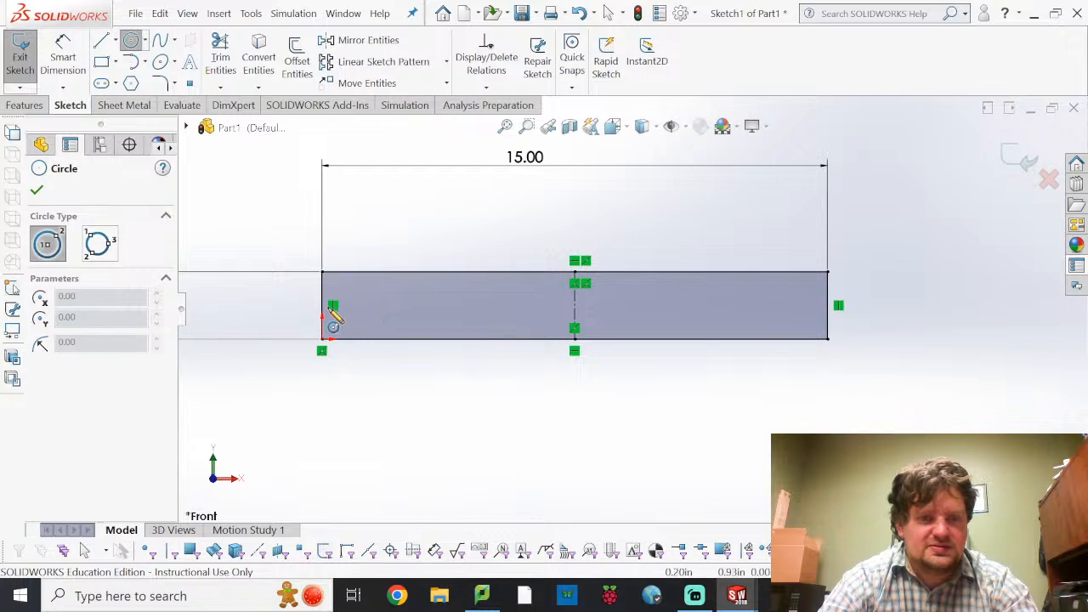
left_click(353, 305)
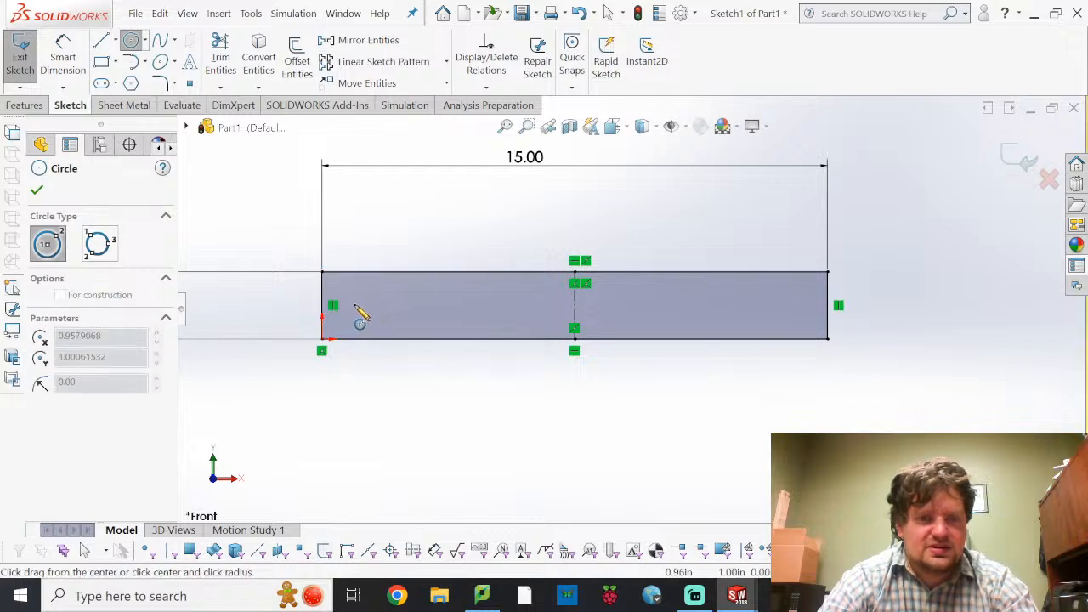
left_click(360, 313)
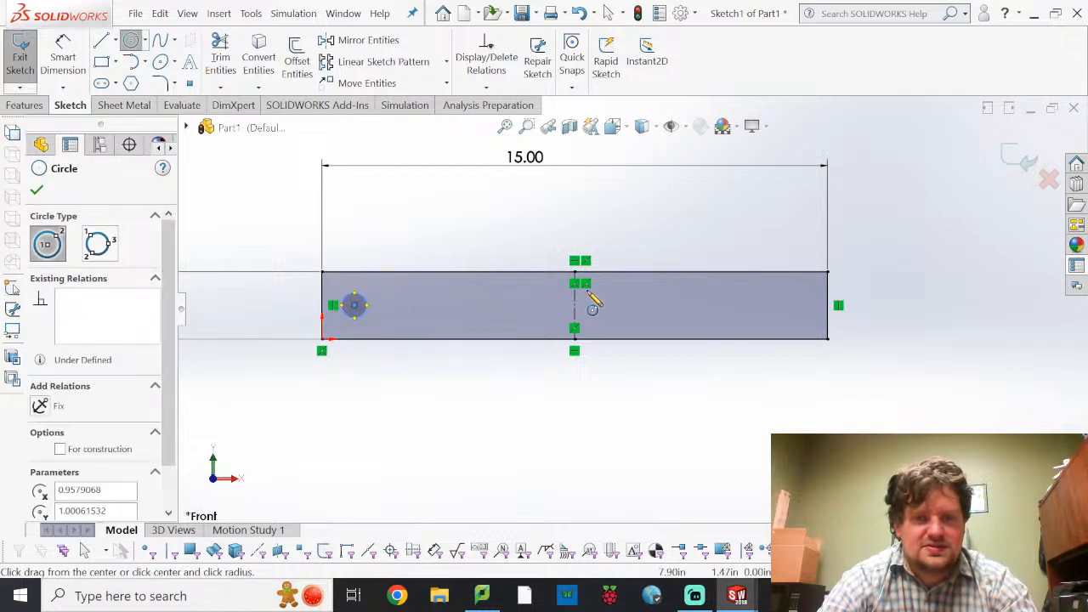
key("Escape")
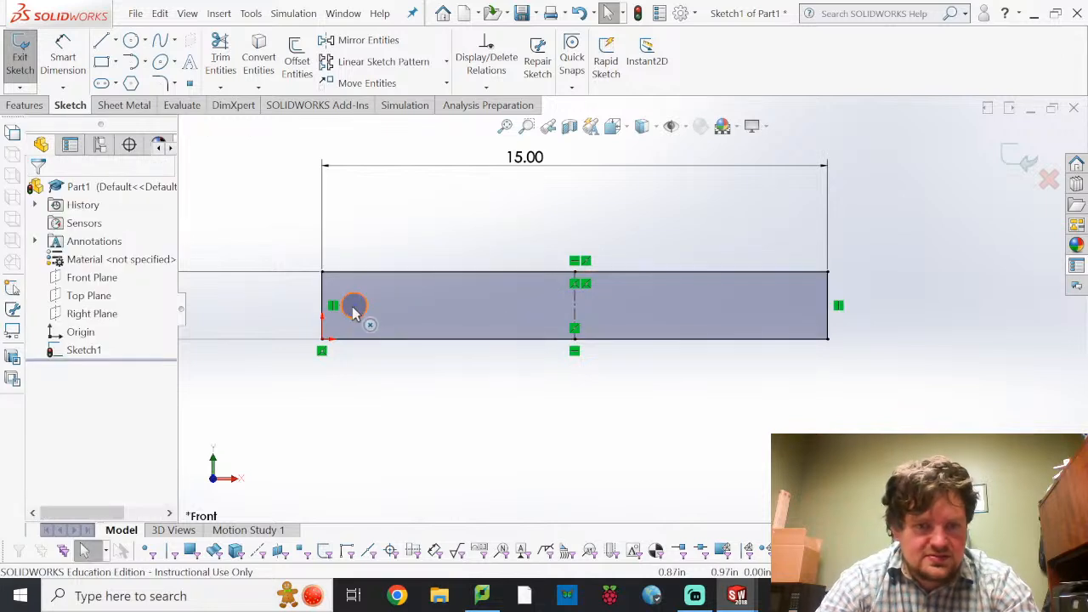
- Add a Horizontal relation between the circle's centre and the centerline's midpoint
left_click(356, 306)
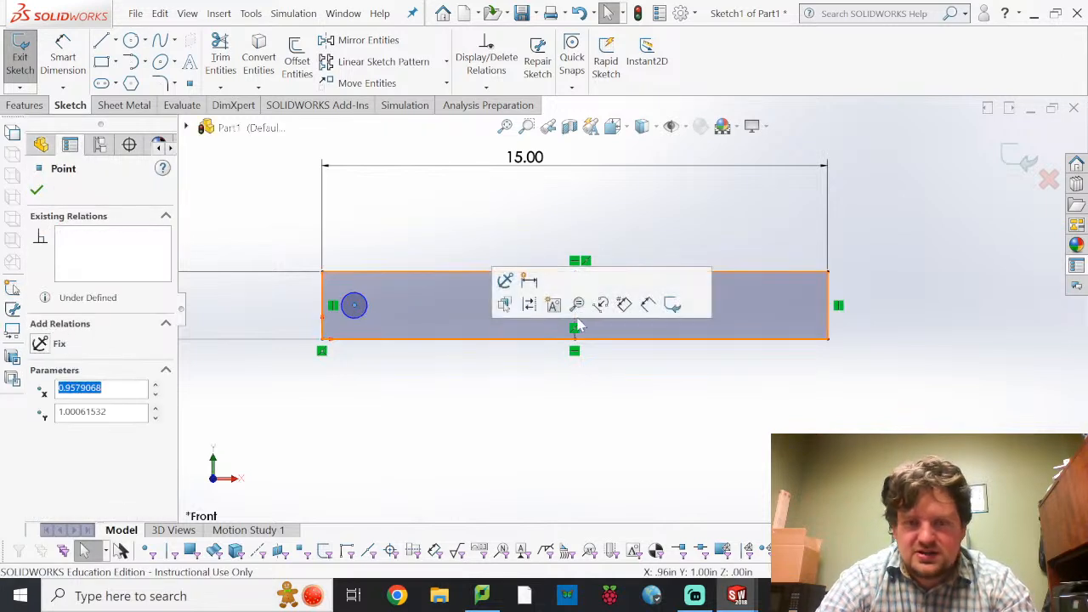
scroll(576, 329, "down", 1)
scroll(576, 329, "down", 1)
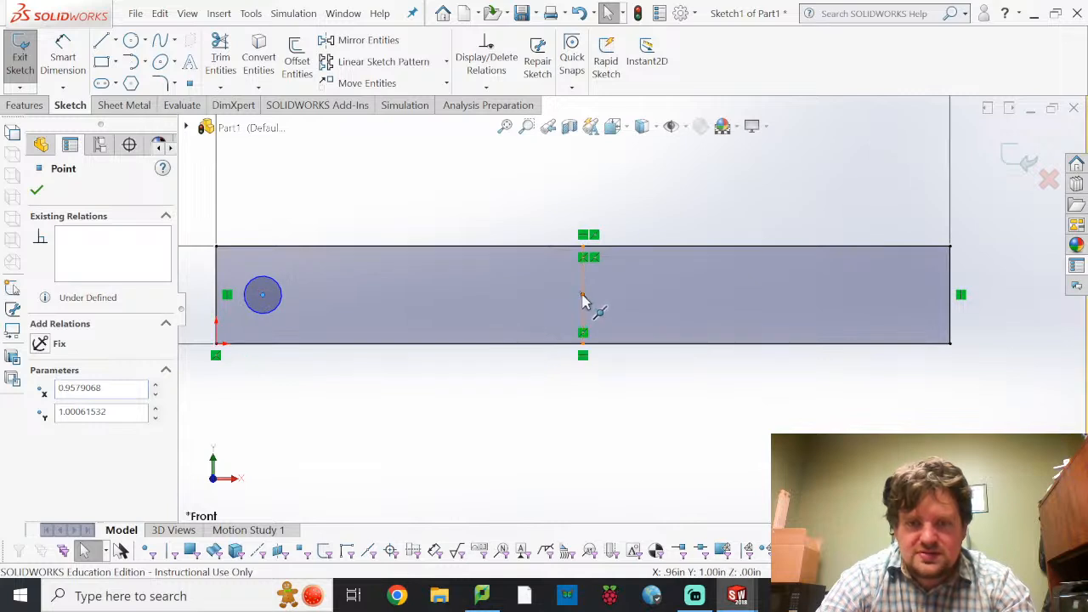
left_click(582, 294, "ctrl")
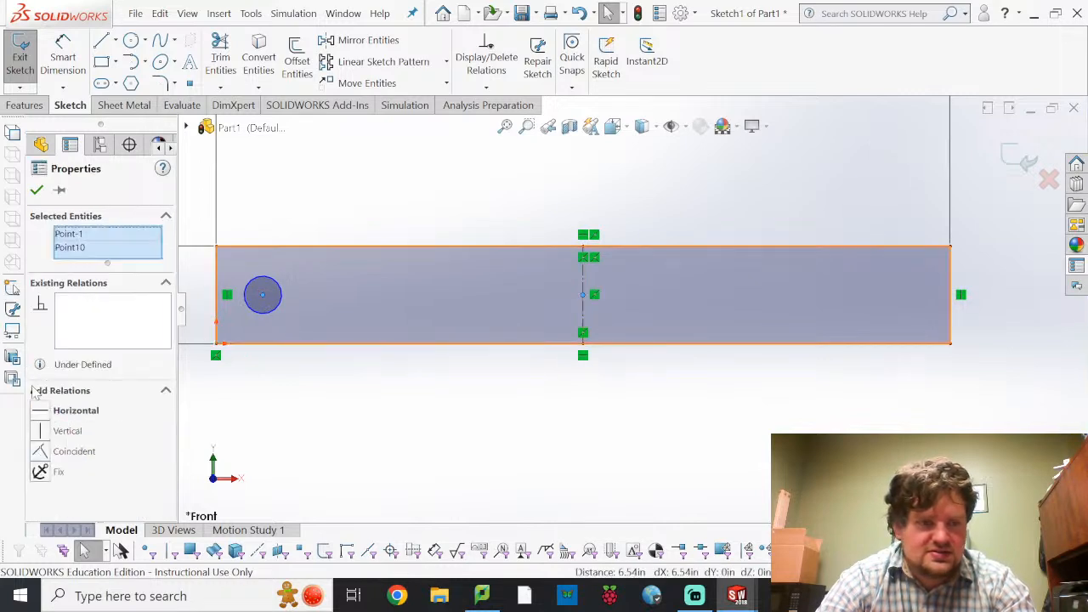
left_click(36, 409)
left_click(376, 234)
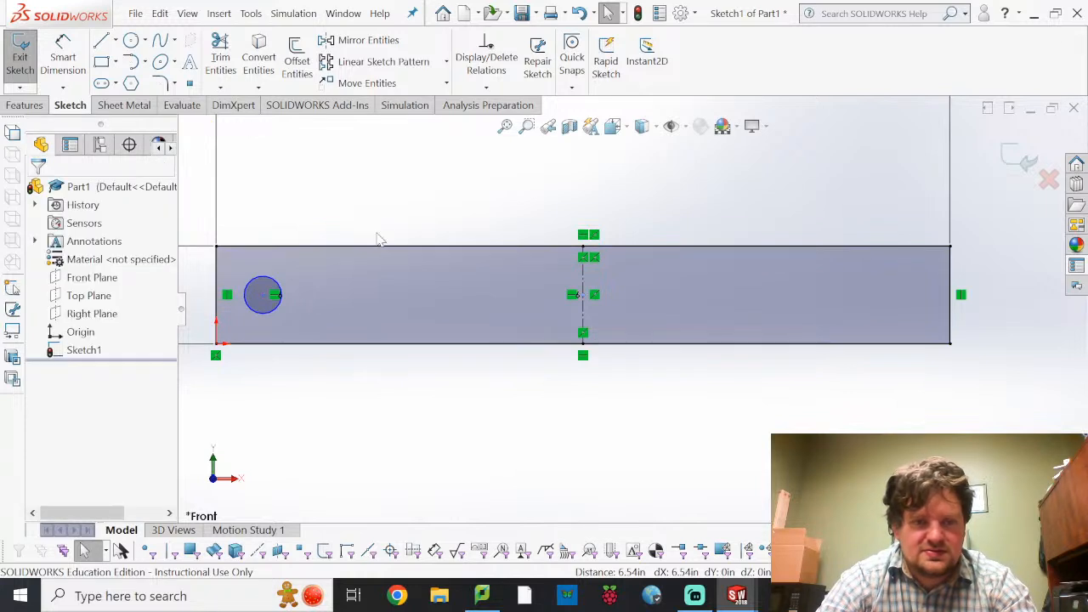
- Dimension the diameter of the circle near the origin end of the bar to 0.5 in
left_click(62, 58)
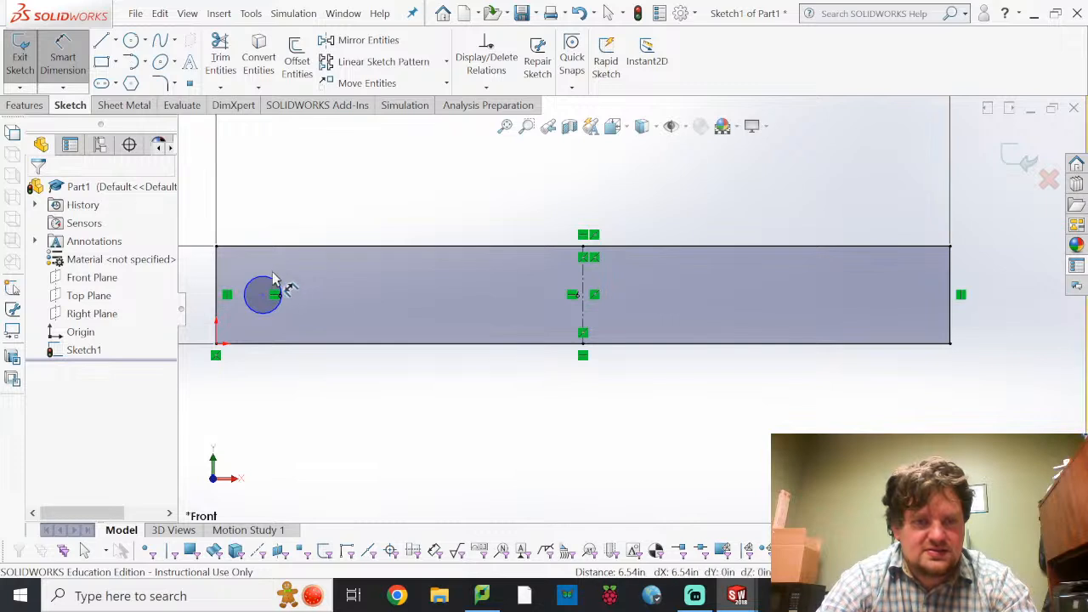
left_click(273, 287)
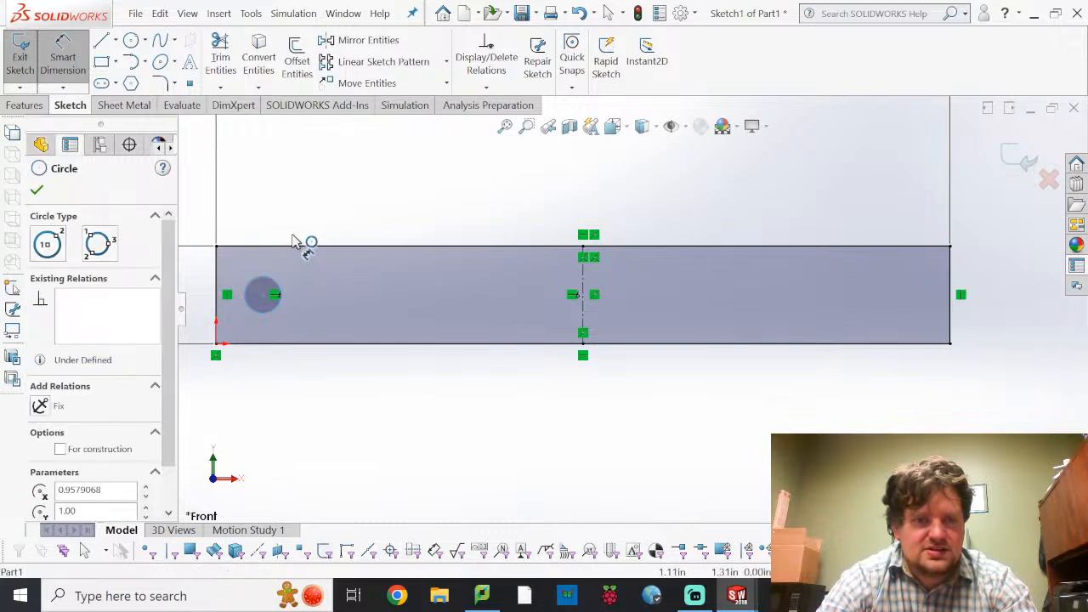
left_click(337, 211)
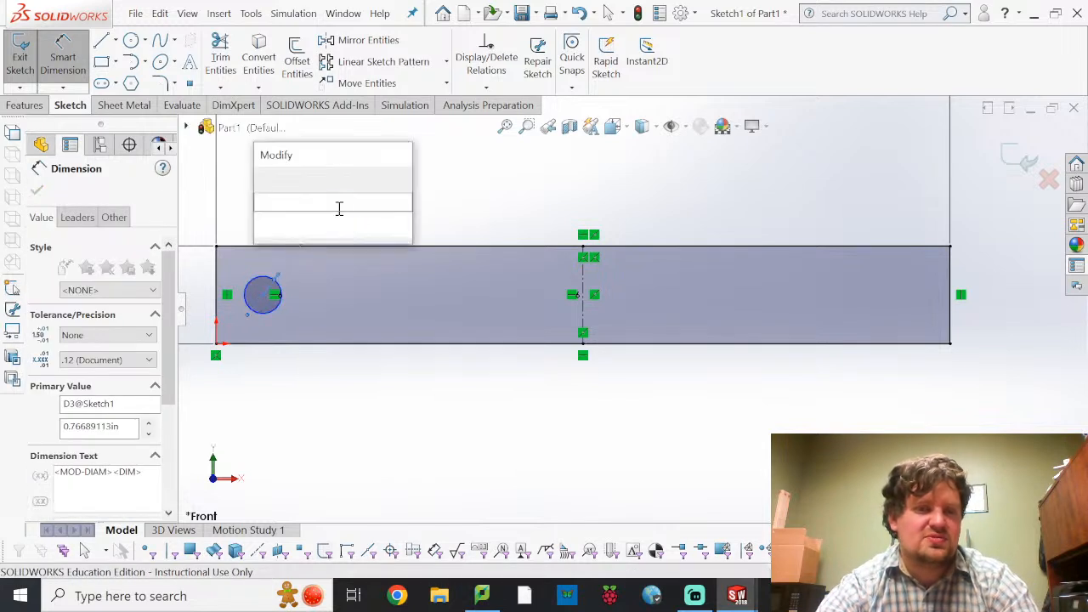
type(".5")
key("Return")
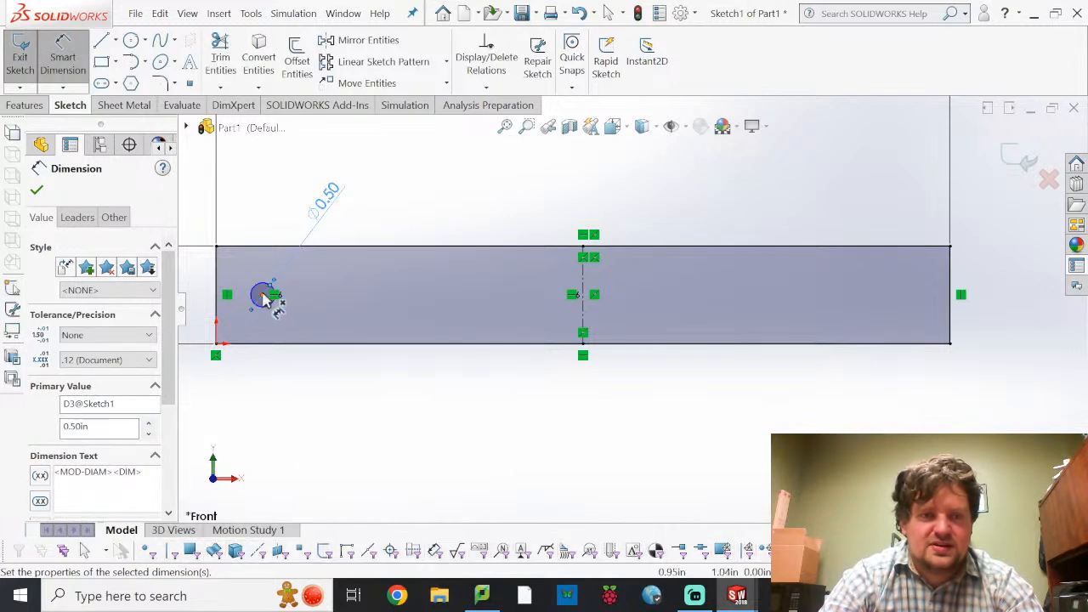
- Dimension the horizontal distance from that circle's centre to the centerline as 7 in
left_click(590, 329)
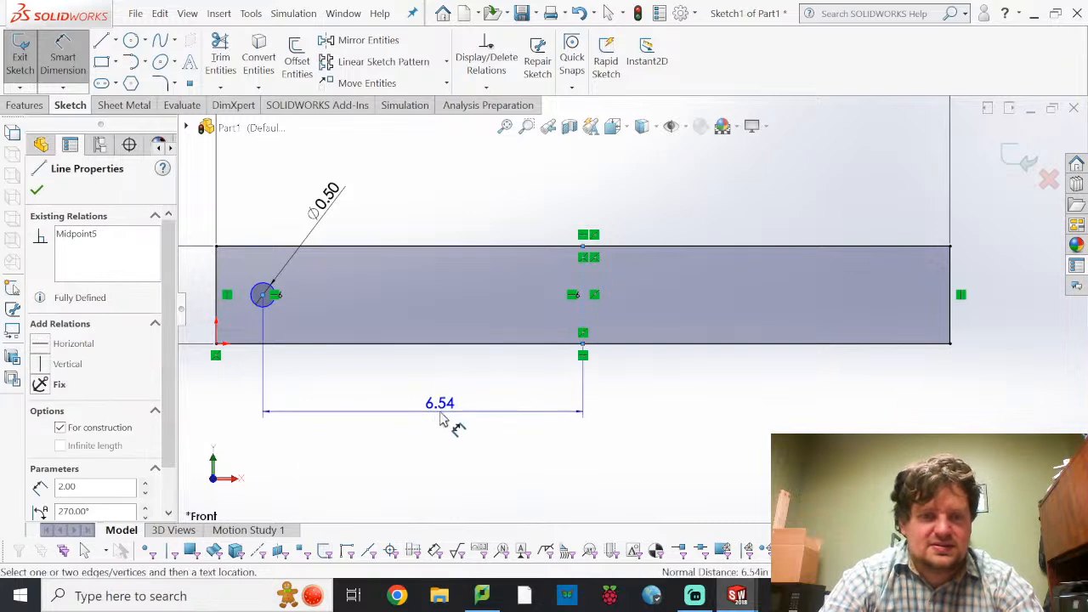
left_click(451, 420)
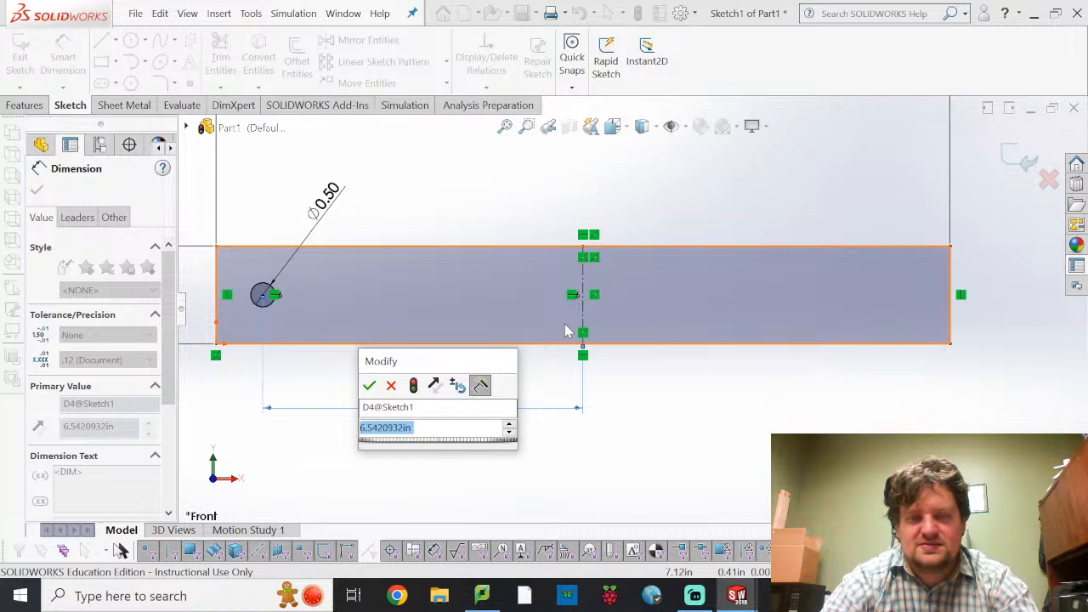
scroll(660, 174, "down", 1)
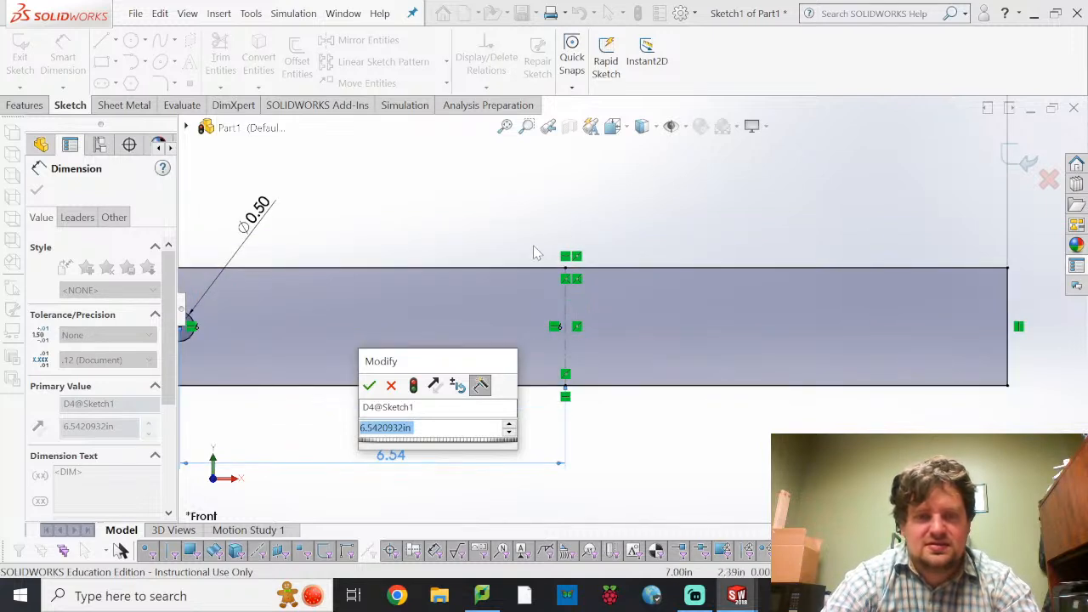
scroll(525, 267, "up", 3)
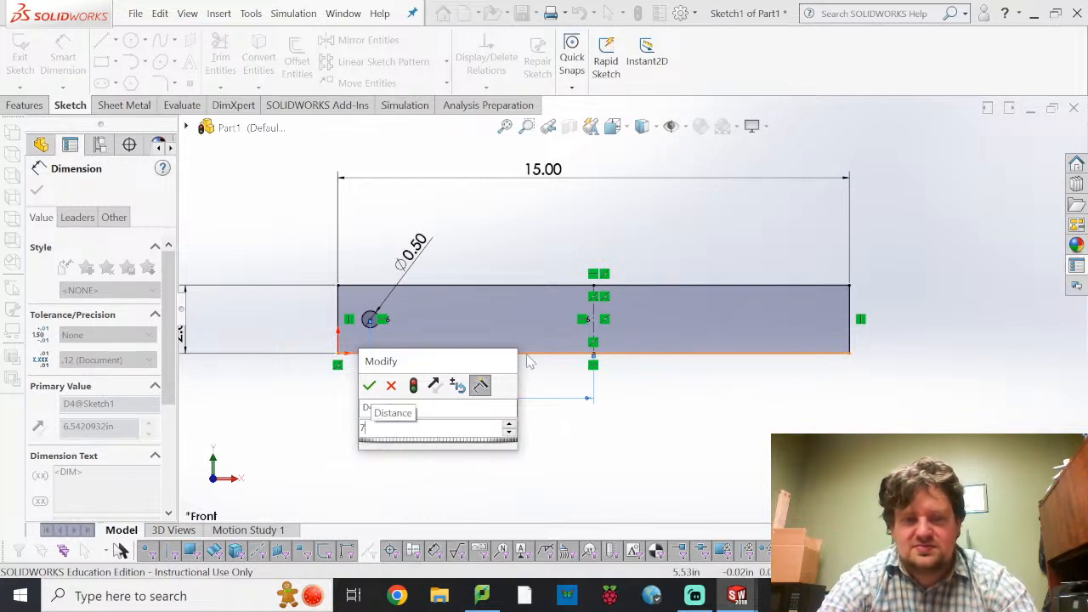
key("Return")
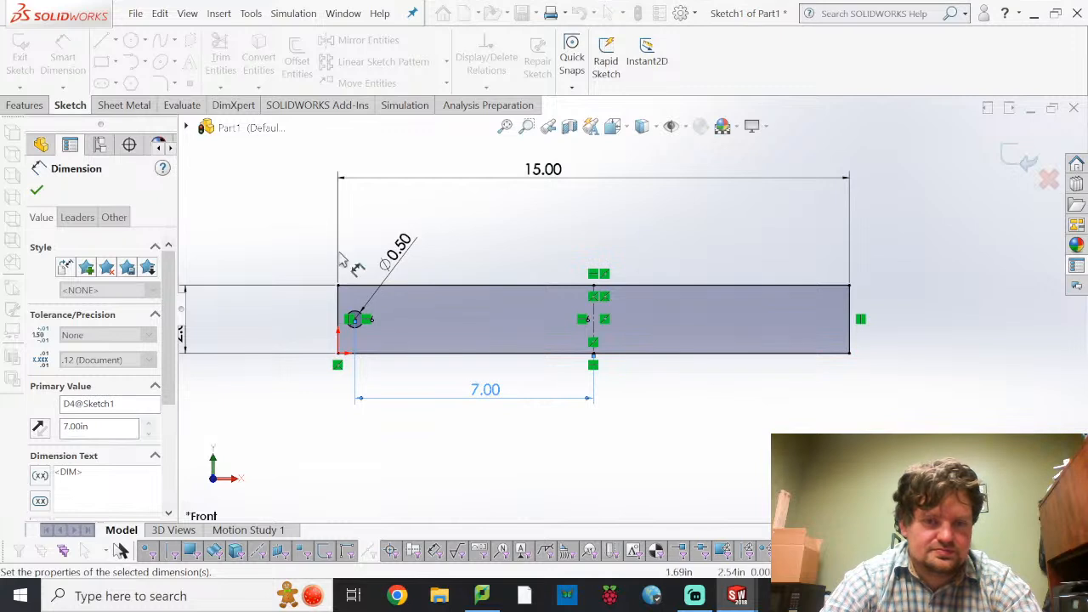
- Sketch a circle of about 0.32 in radius just past the centerline, centred about 8.93 in across and 1 in up
scroll(345, 331, "down", 1)
scroll(552, 284, "down", 1)
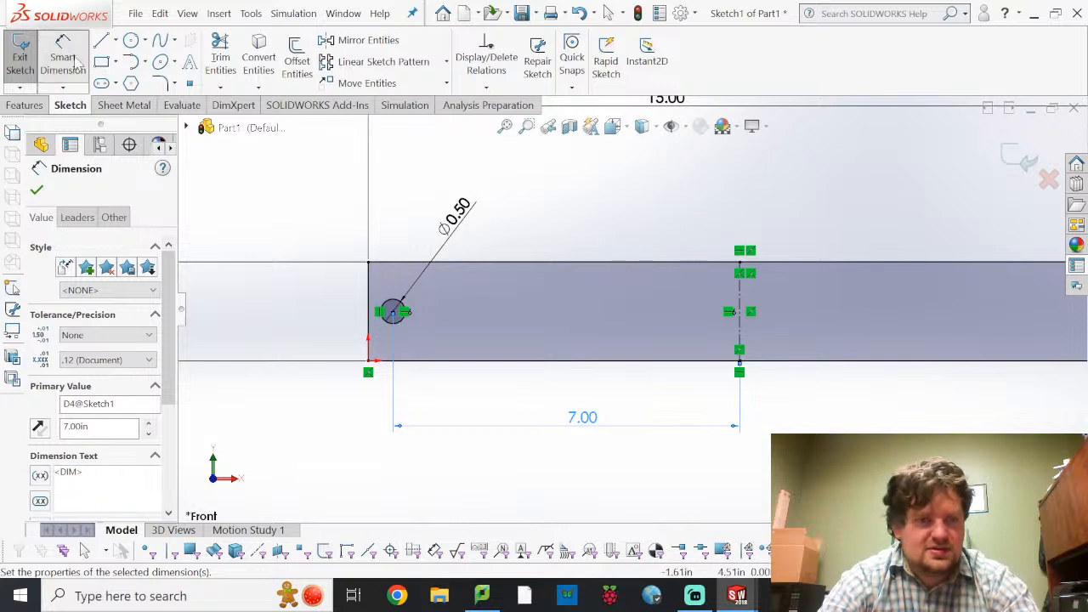
left_click(132, 47)
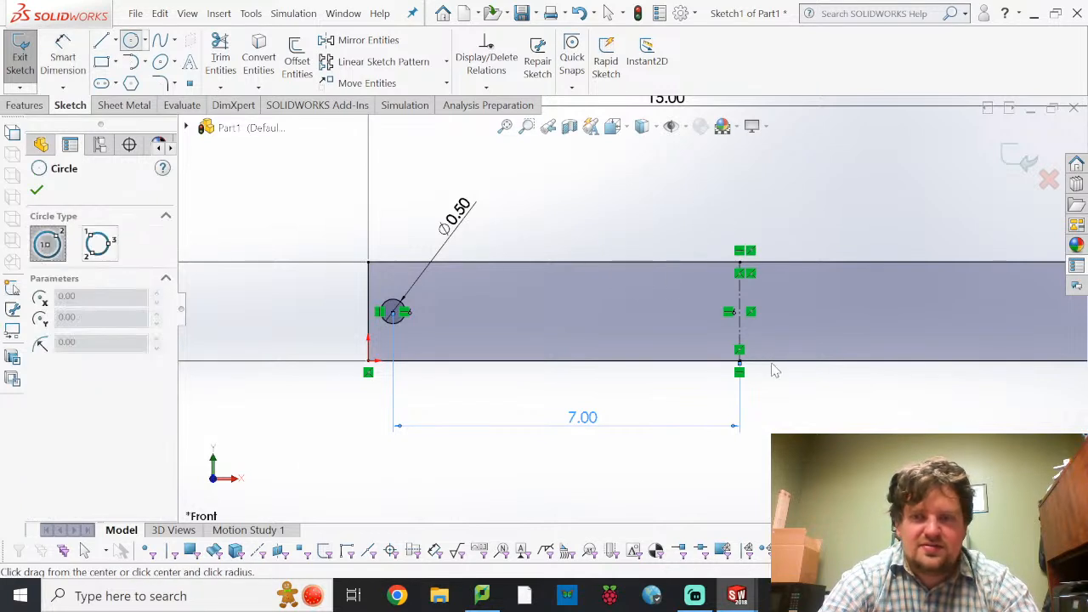
key("f")
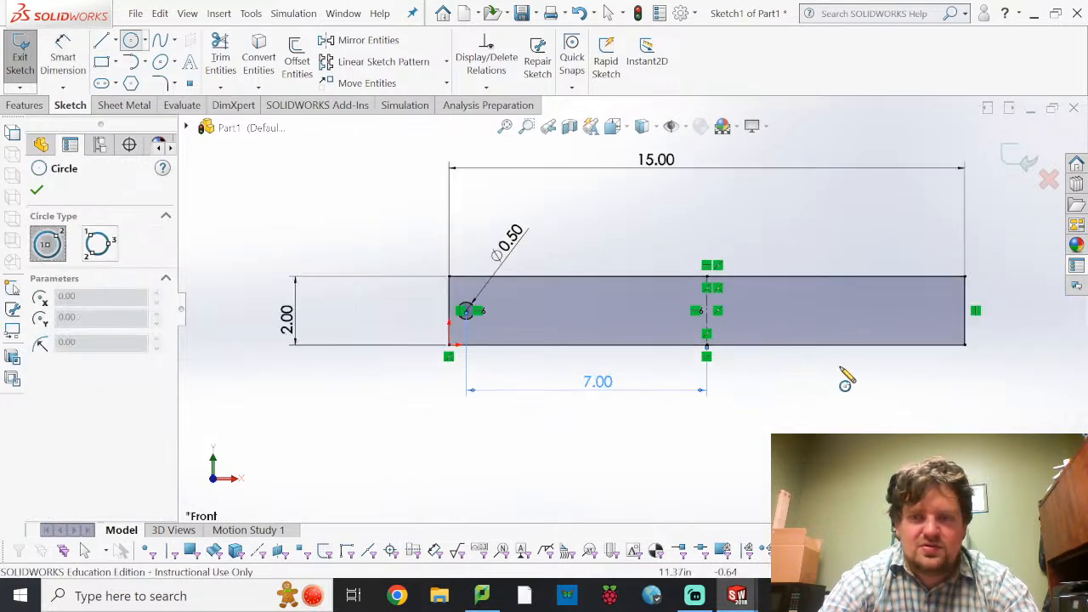
left_click(753, 310)
left_click(758, 313)
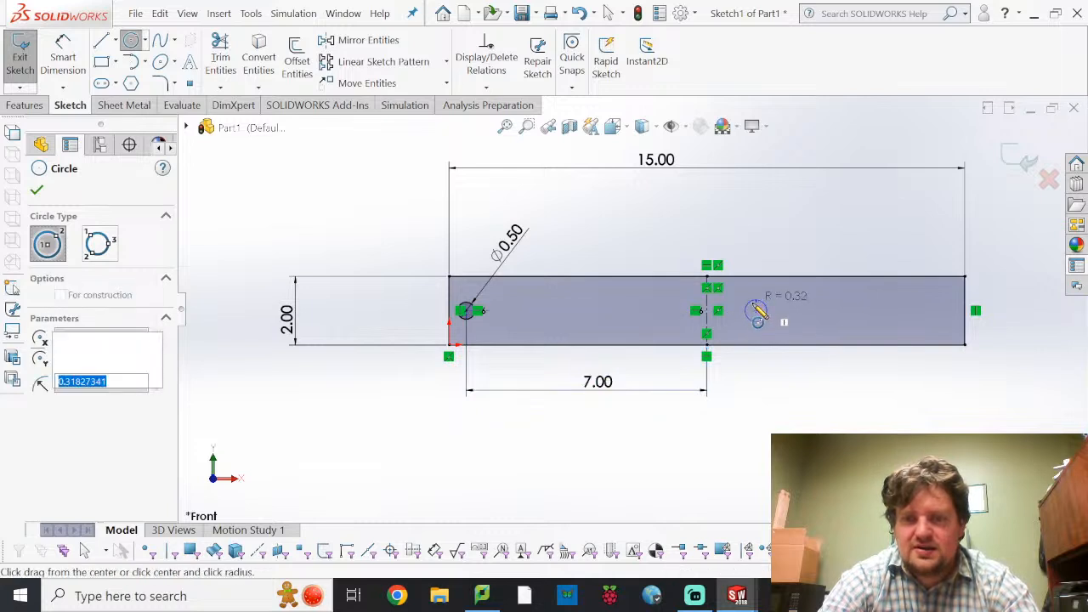
left_click(935, 311)
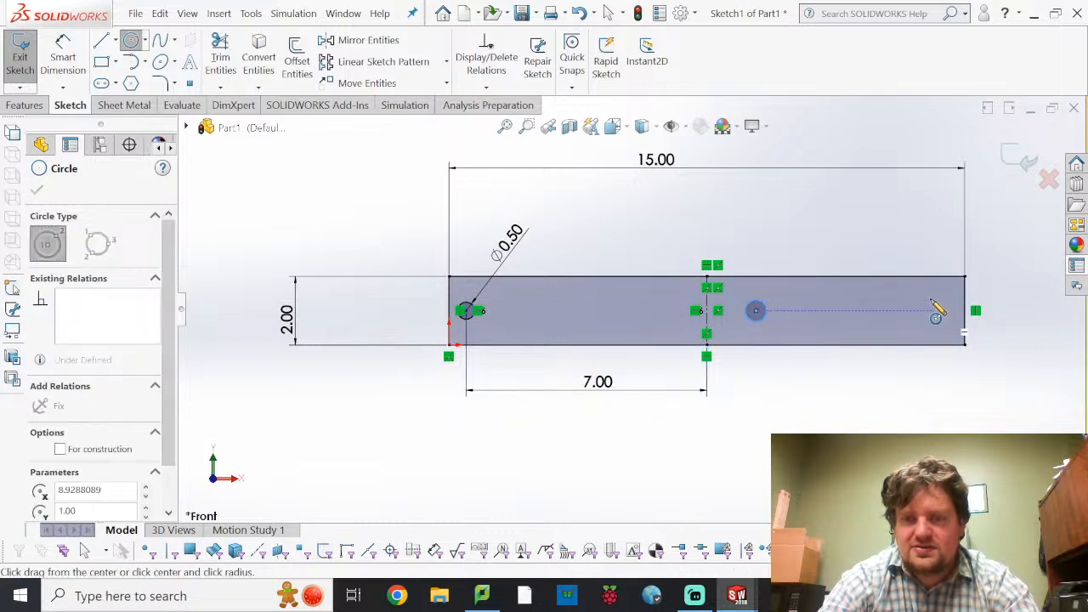
left_click(943, 311)
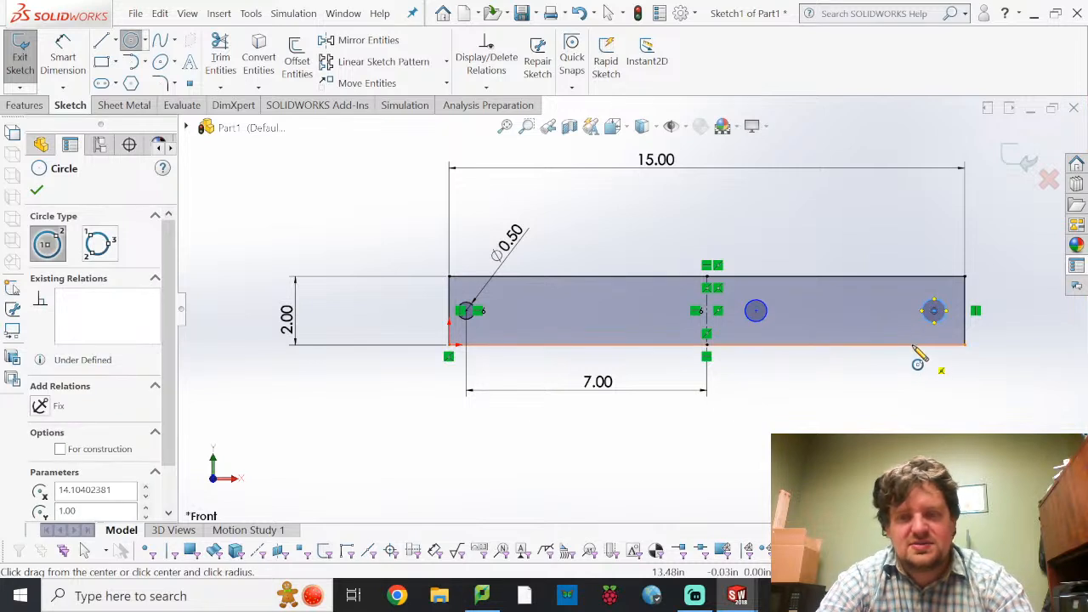
key("Escape")
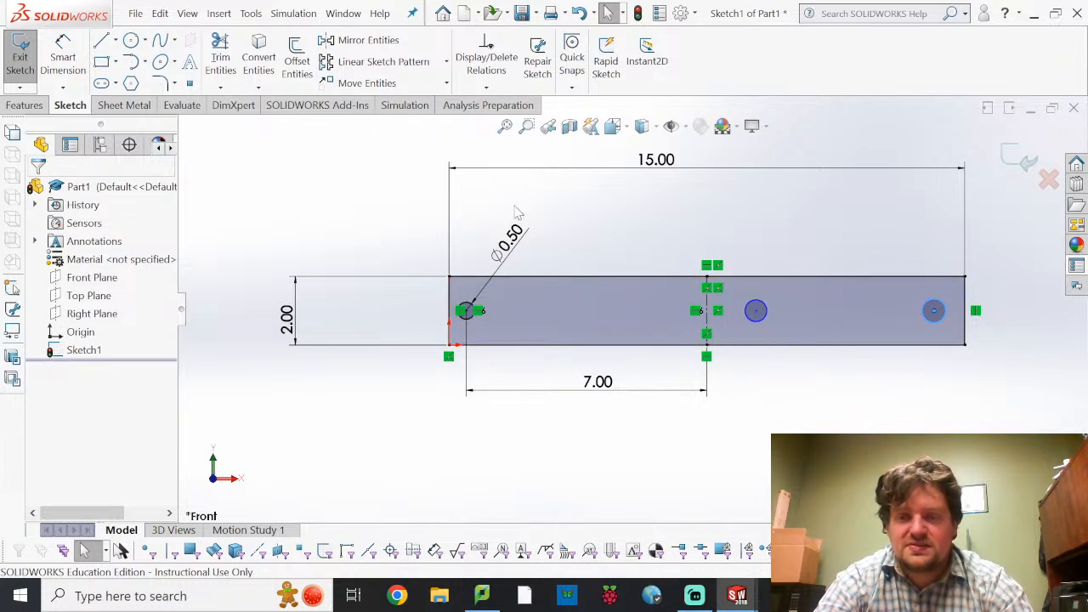
left_click(933, 310)
key("Delete")
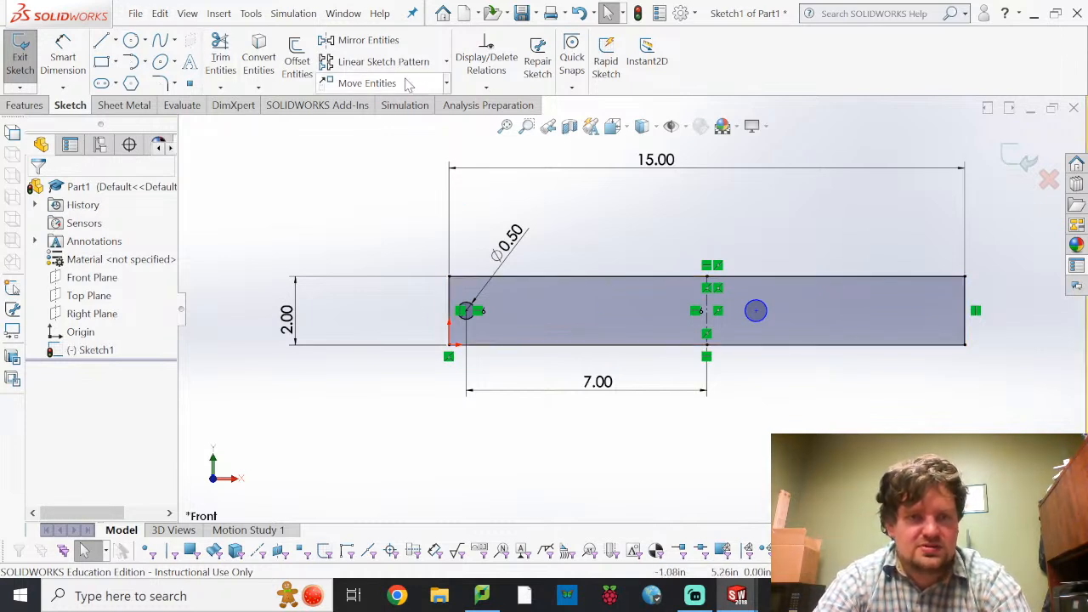
- Mirror the 0.5 in circle at the origin end about the centerline, keeping the original as a copy
left_click(393, 44)
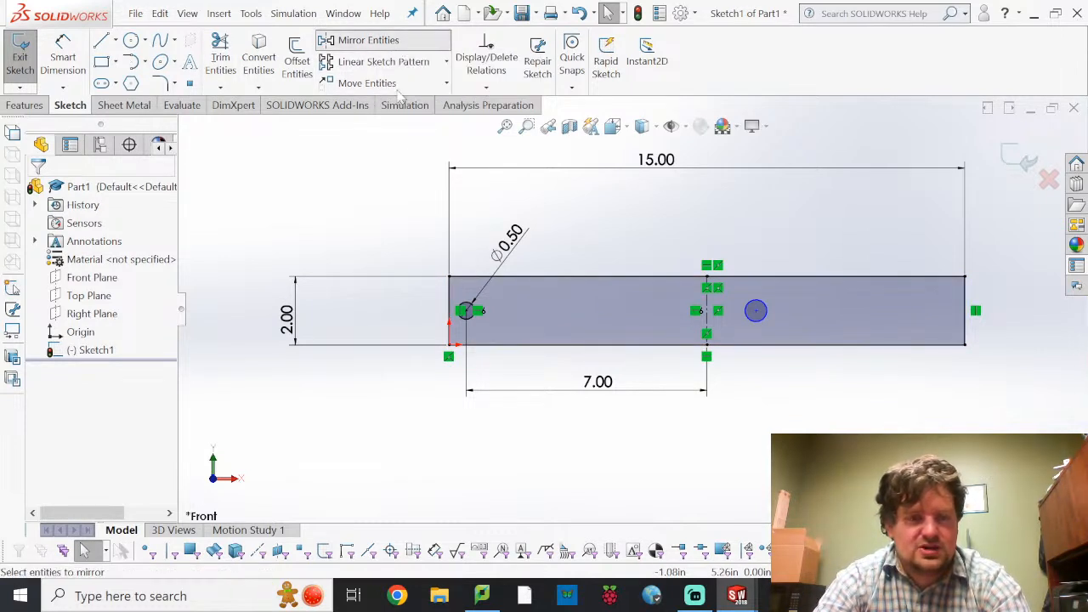
left_click(472, 310)
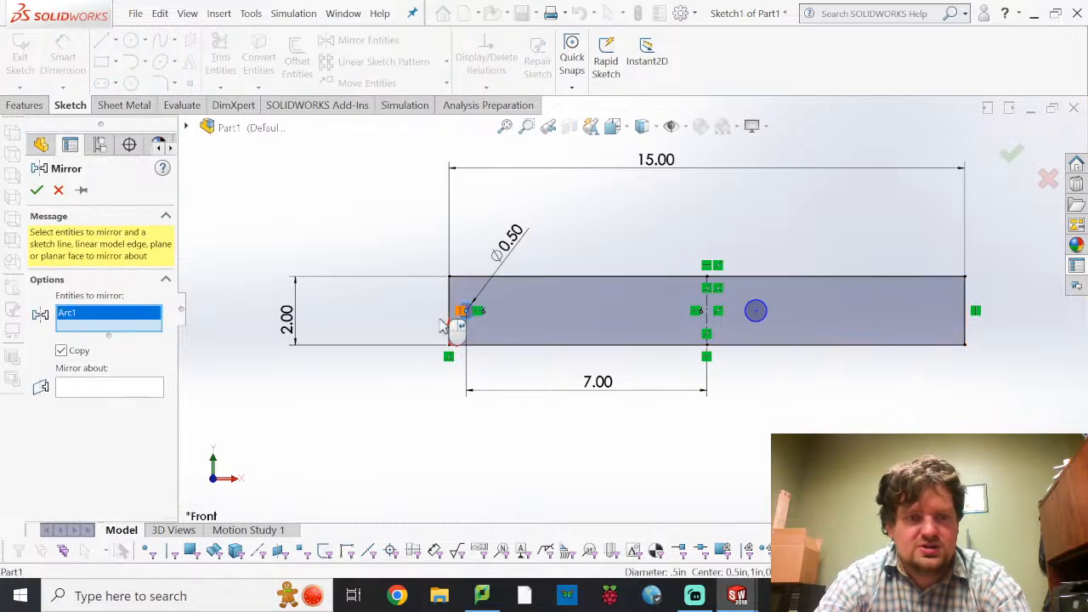
left_click(86, 387)
left_click(707, 330)
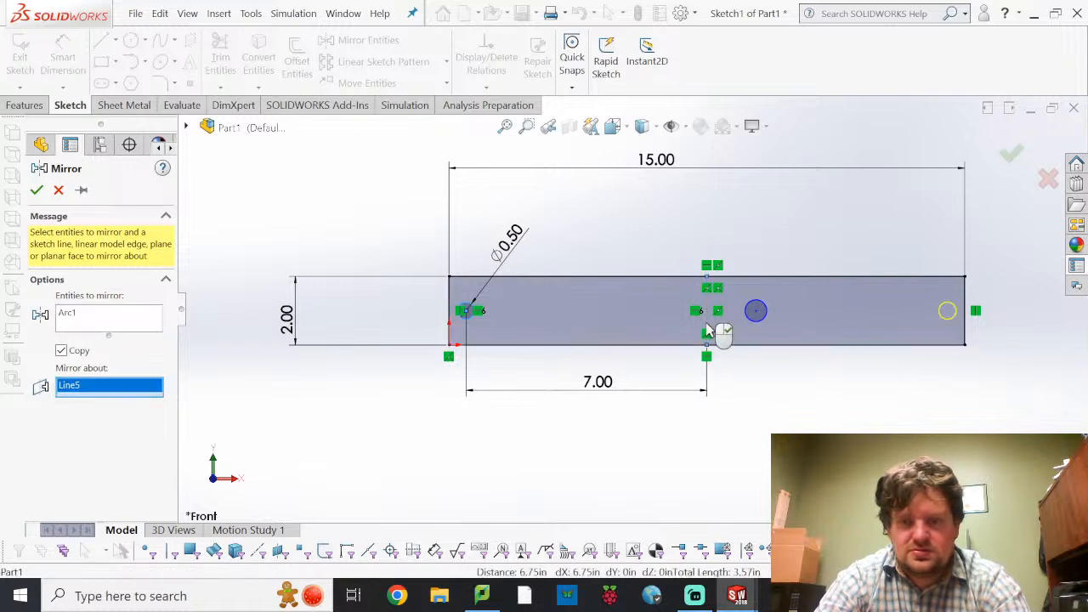
left_click(37, 191)
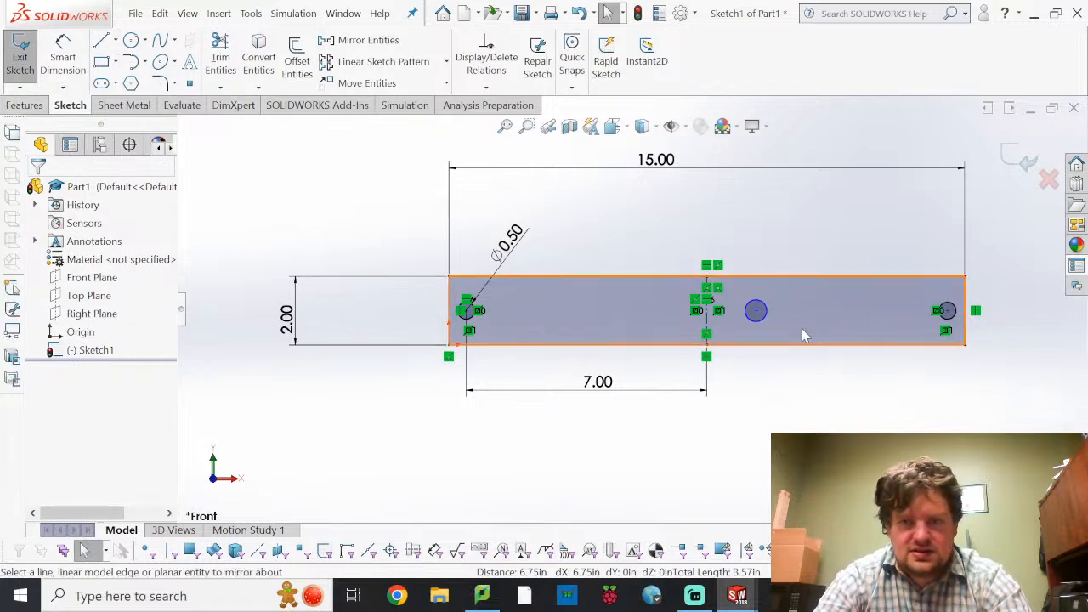
- Add a Horizontal relation between the centre of the circle beside the centerline and the centerline's midpoint
scroll(775, 326, "down", 5)
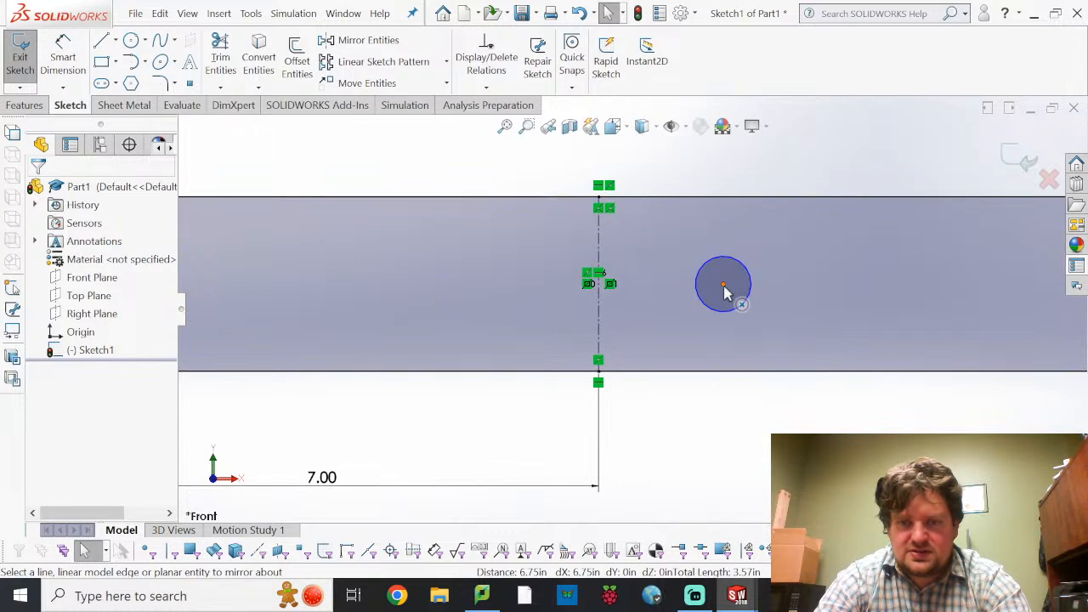
left_click(724, 287)
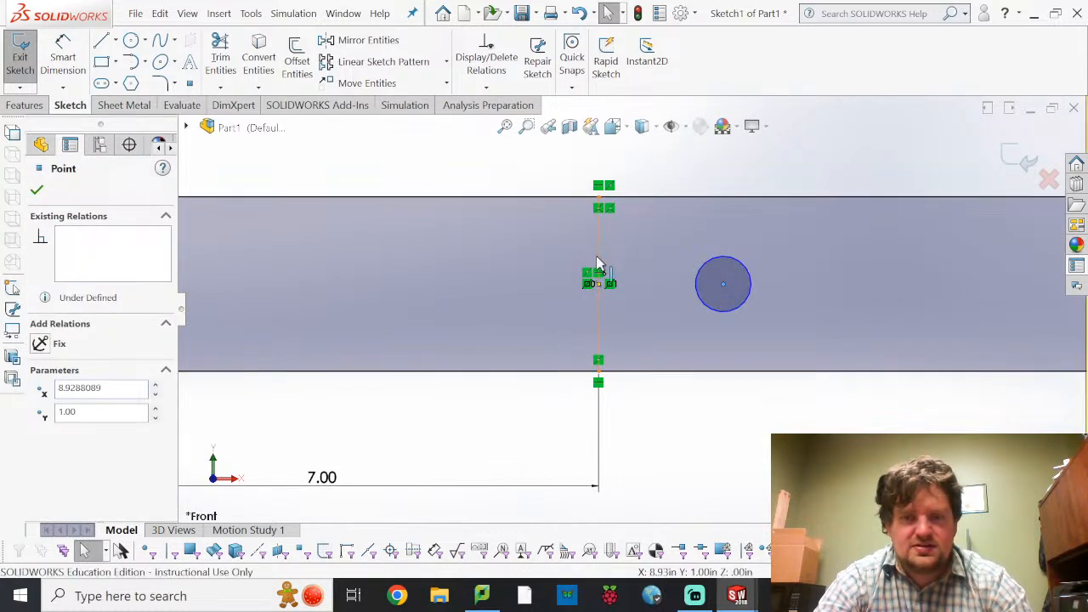
left_click(600, 285)
left_click(600, 288, "ctrl")
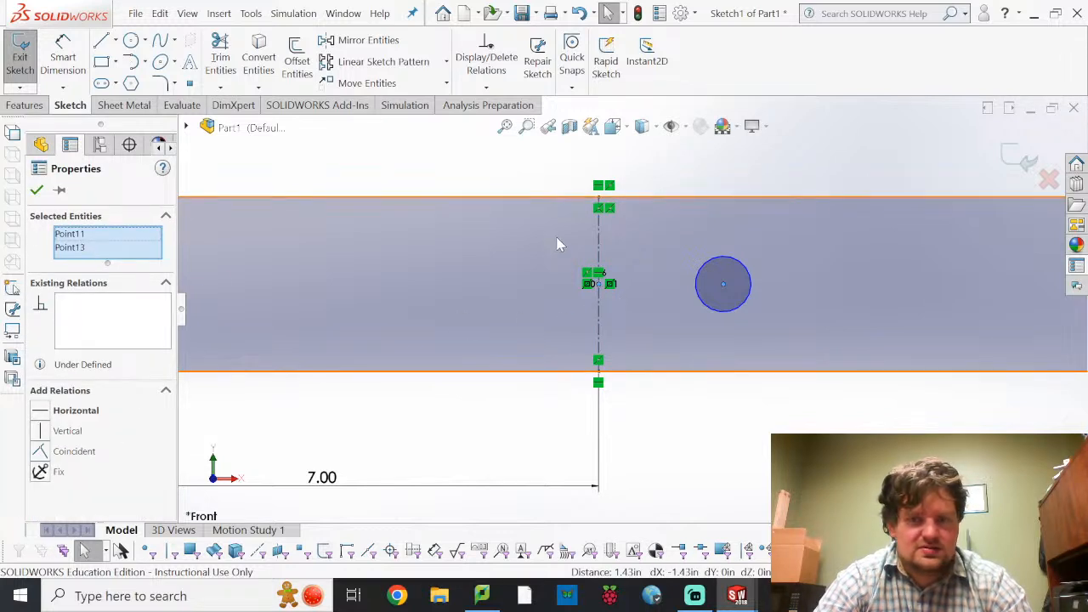
left_click(40, 413)
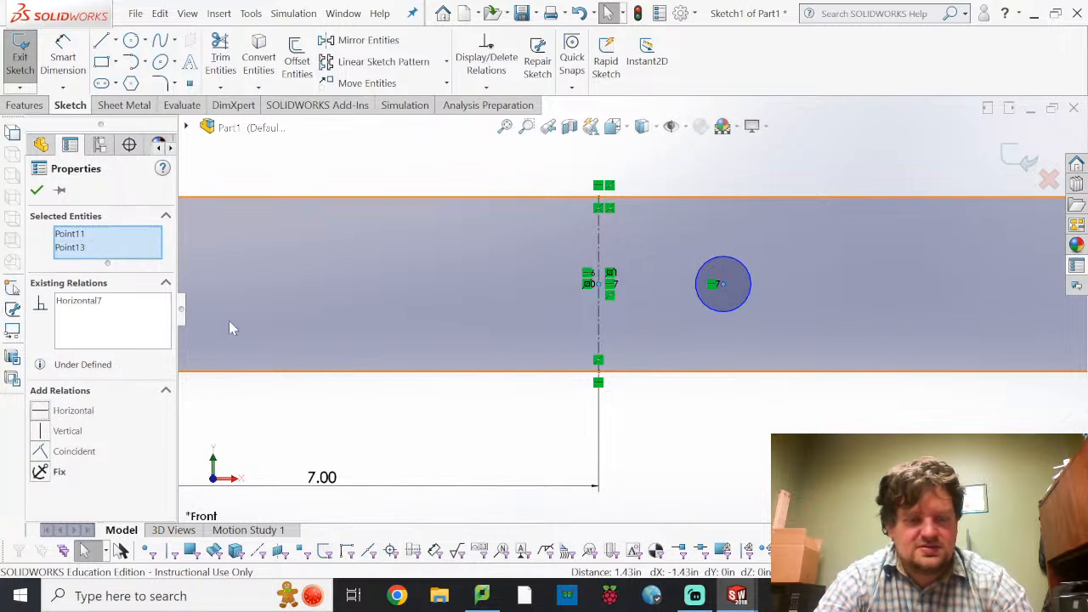
left_click(364, 254)
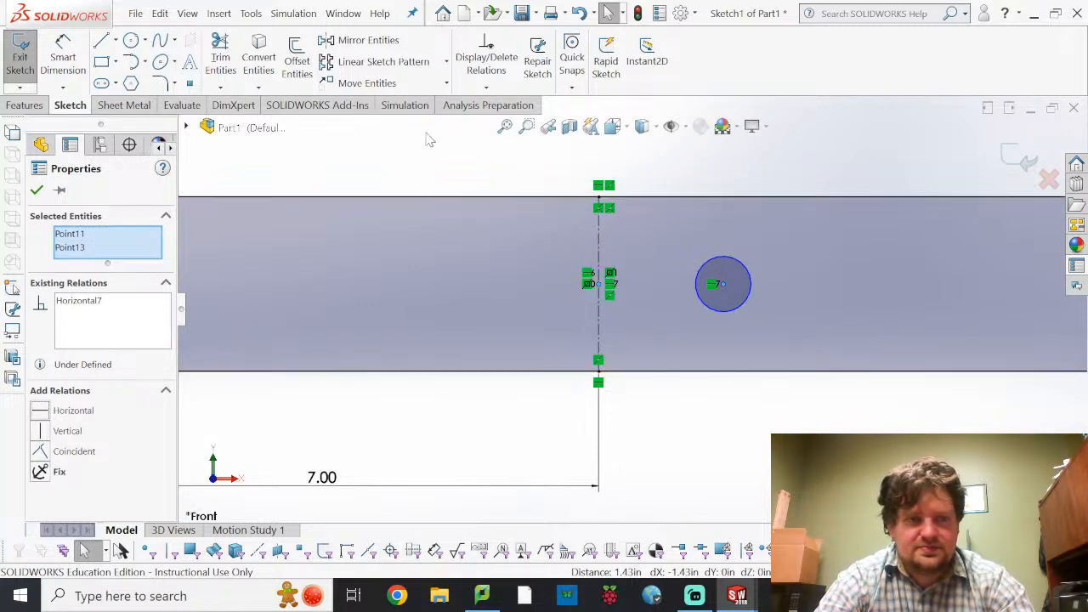
- Dimension the diameter of the circle beside the centerline to 0.5 in
left_click(56, 68)
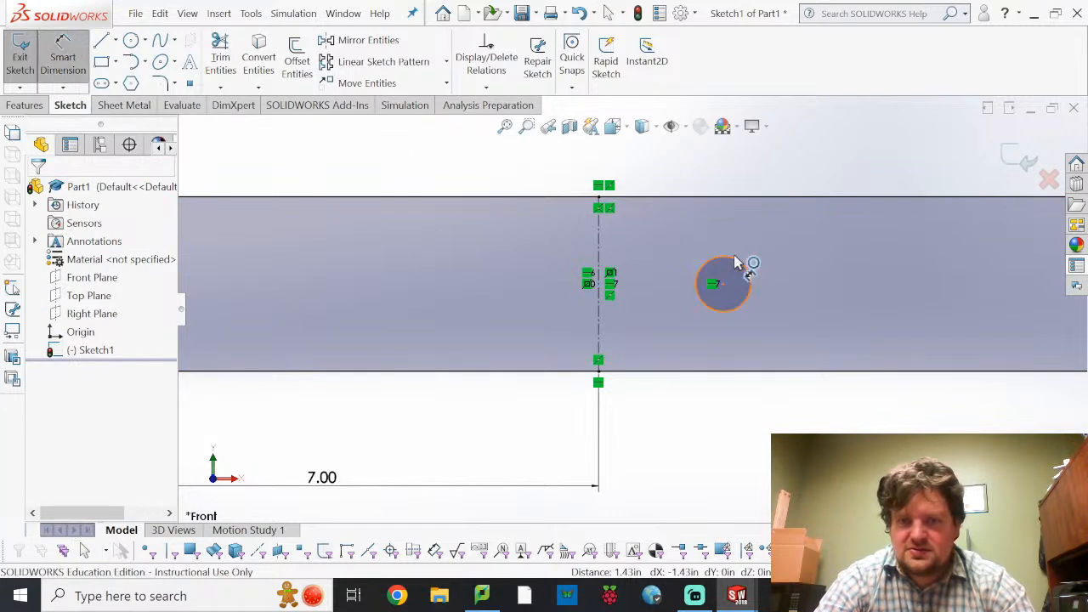
left_click(818, 171)
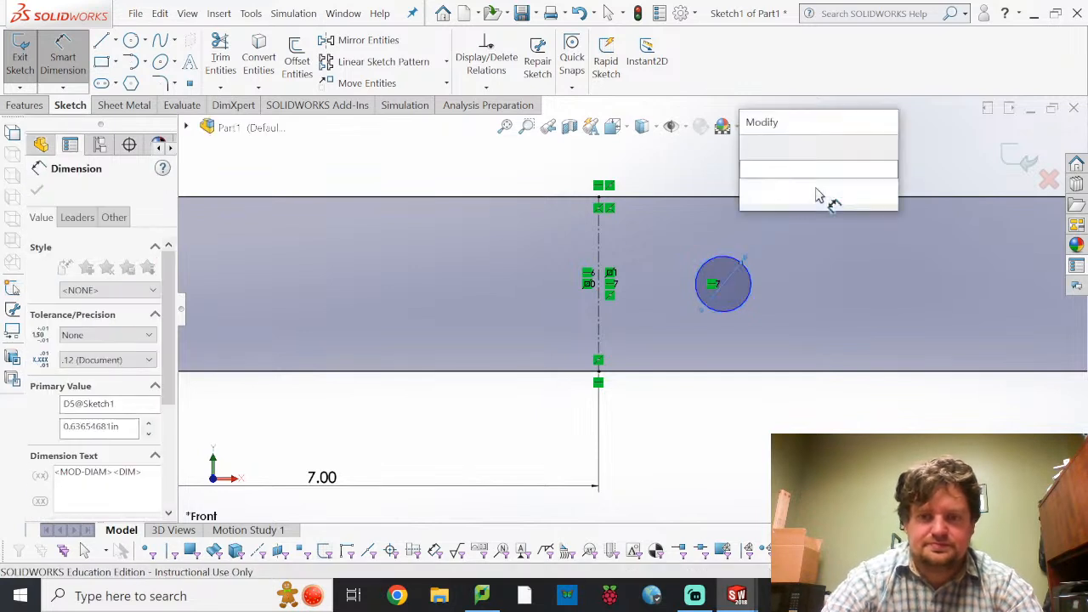
key("Return")
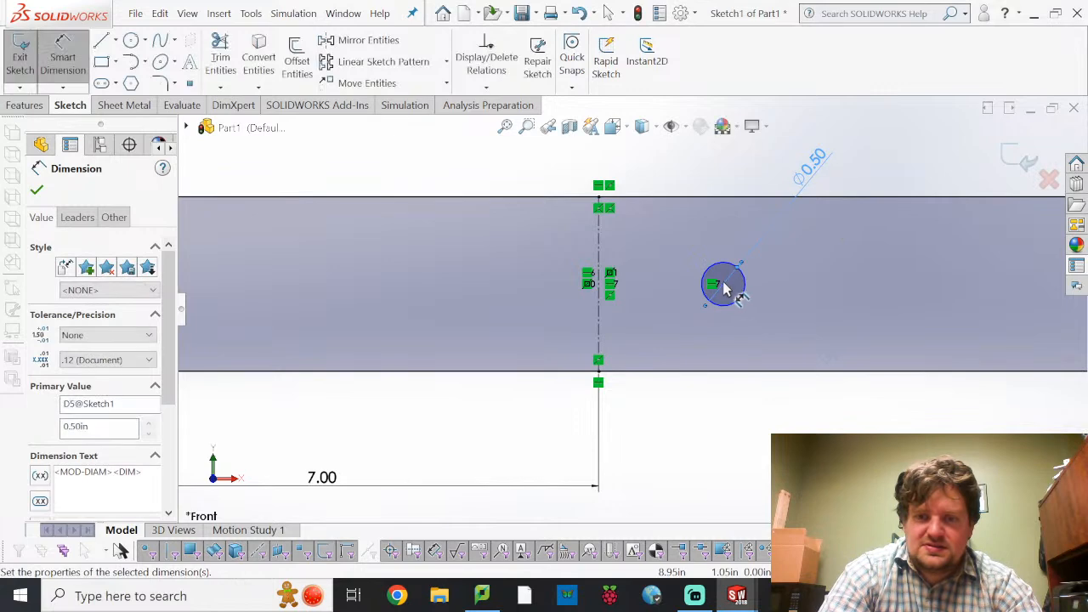
- Dimension the horizontal distance from the centerline to the neighbouring circle's centre as 1.5 in
left_click(605, 311)
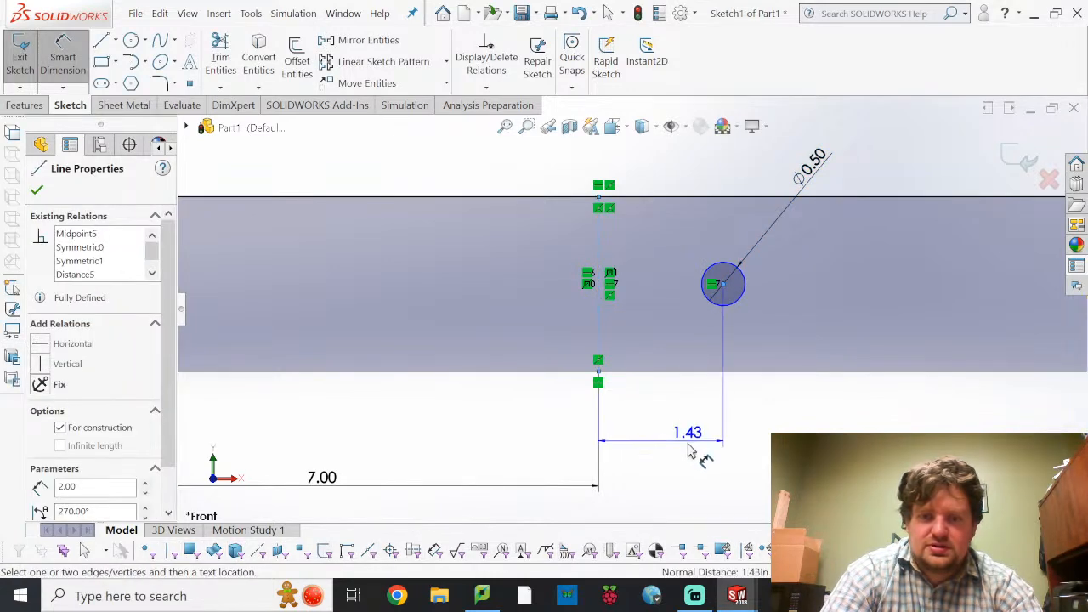
left_click(676, 441)
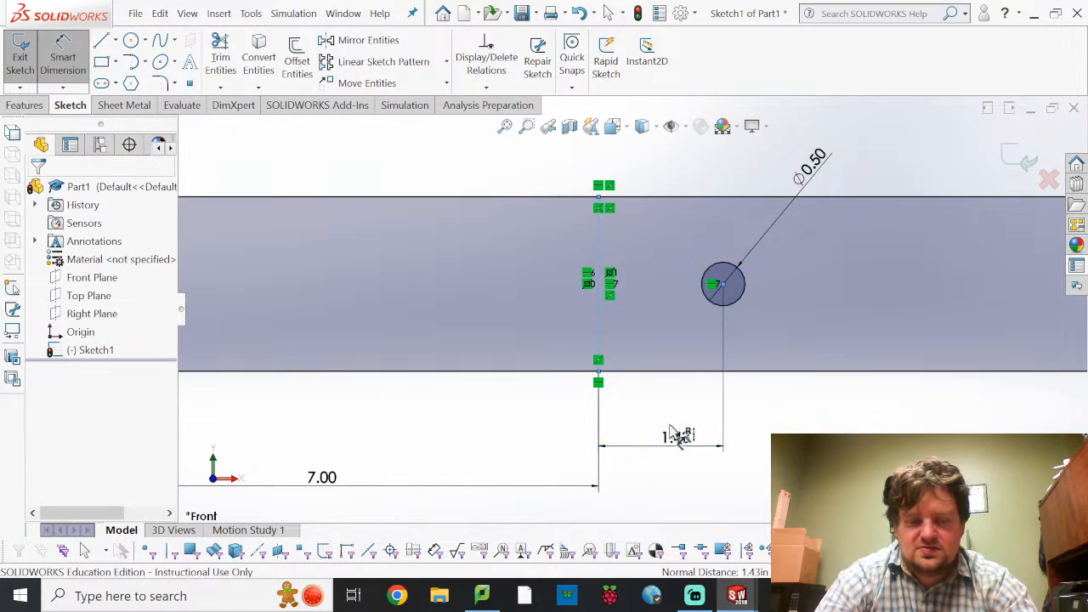
double_click(671, 435)
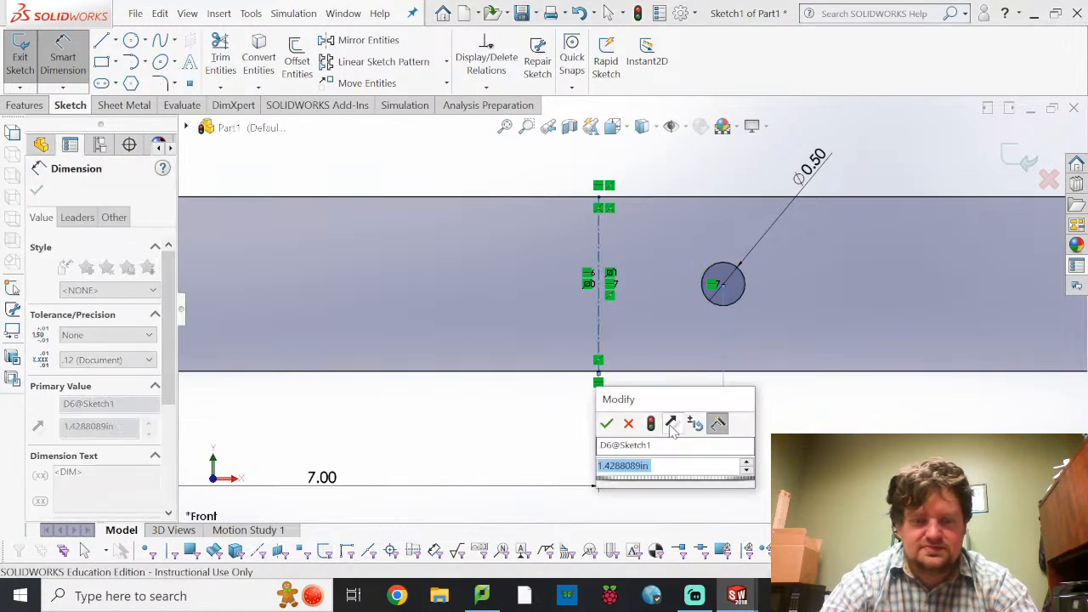
type("1.5")
key("Return")
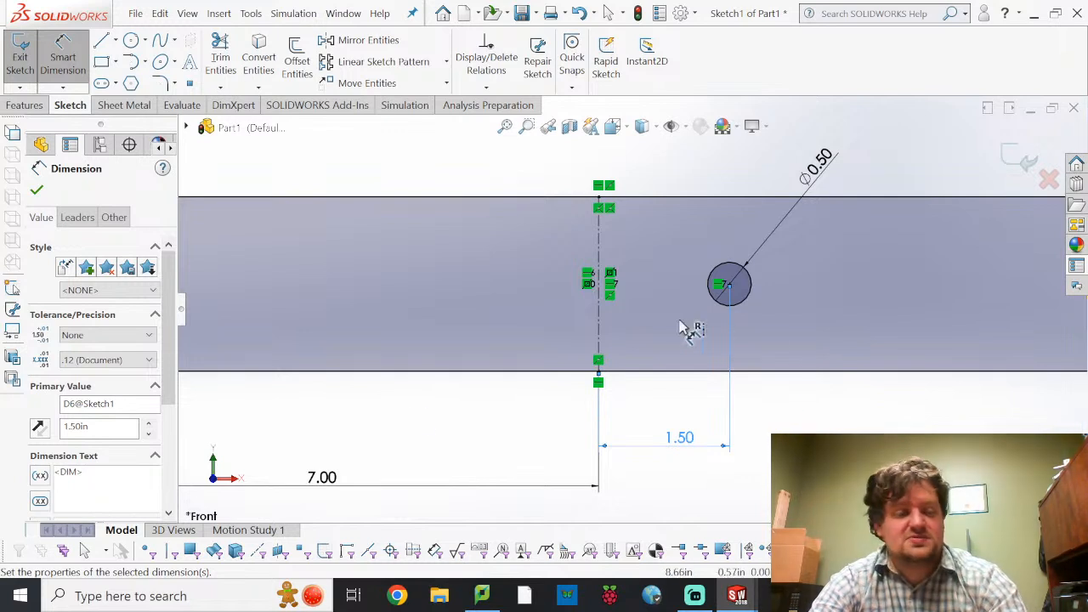
- Finish the bar sketch and extrude it as a blind boss 0.25 in deep
left_click(22, 55)
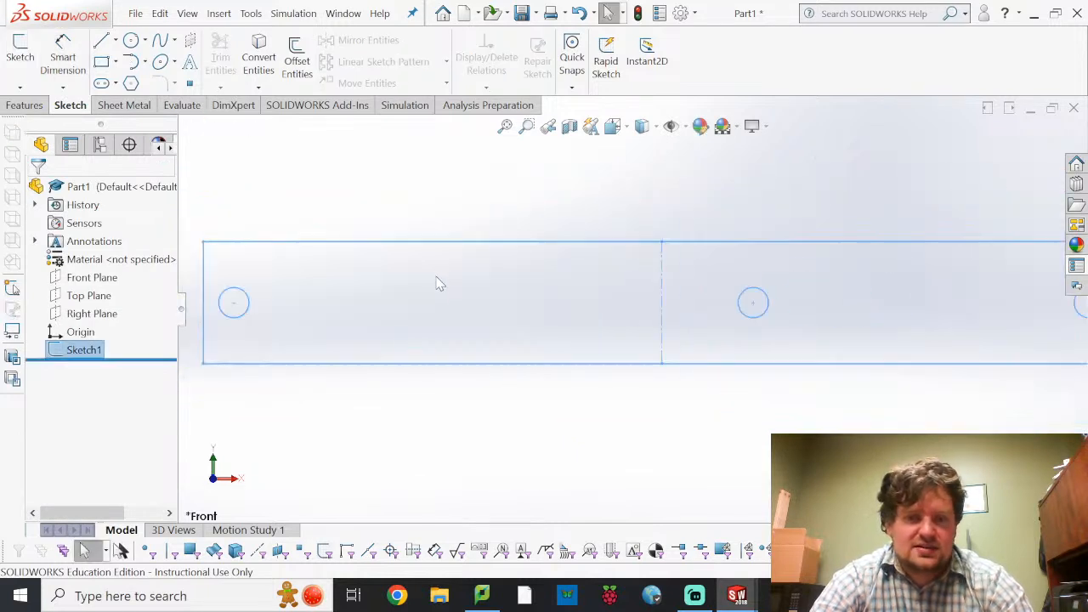
left_click(25, 105)
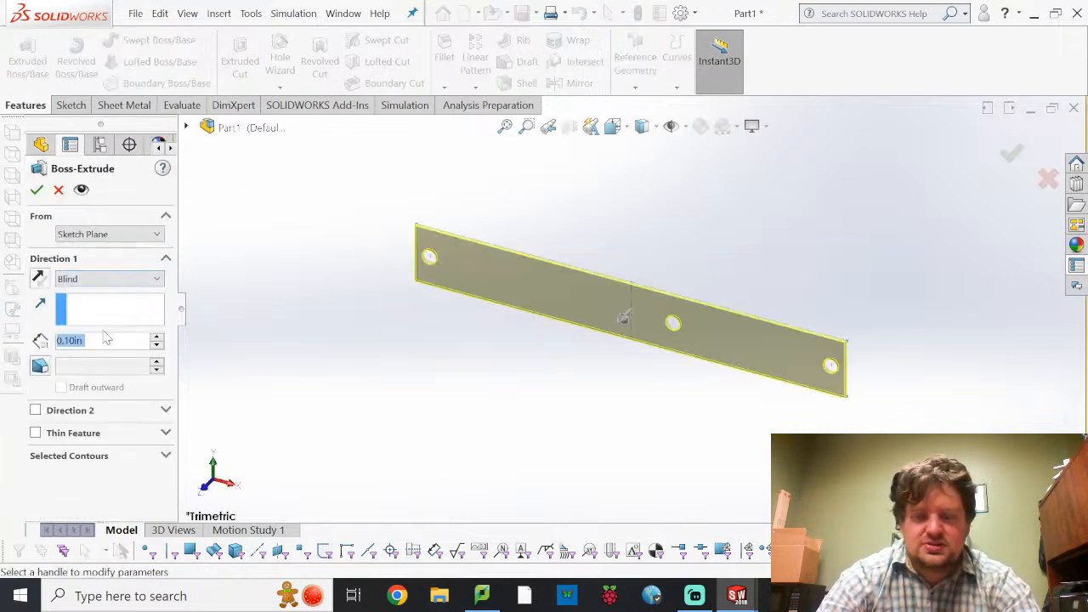
type("0.25")
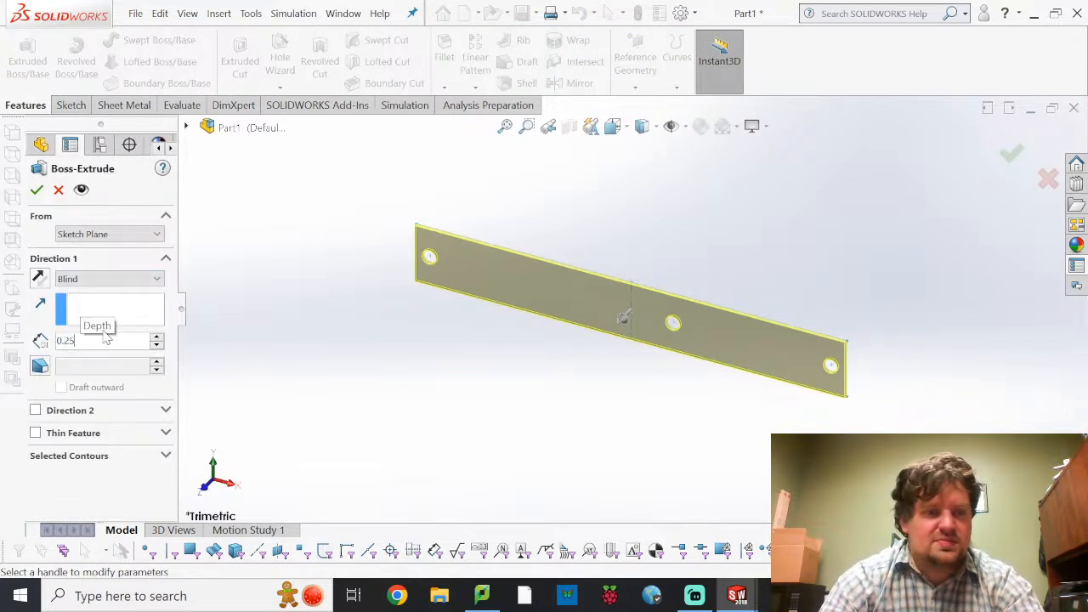
key("Return")
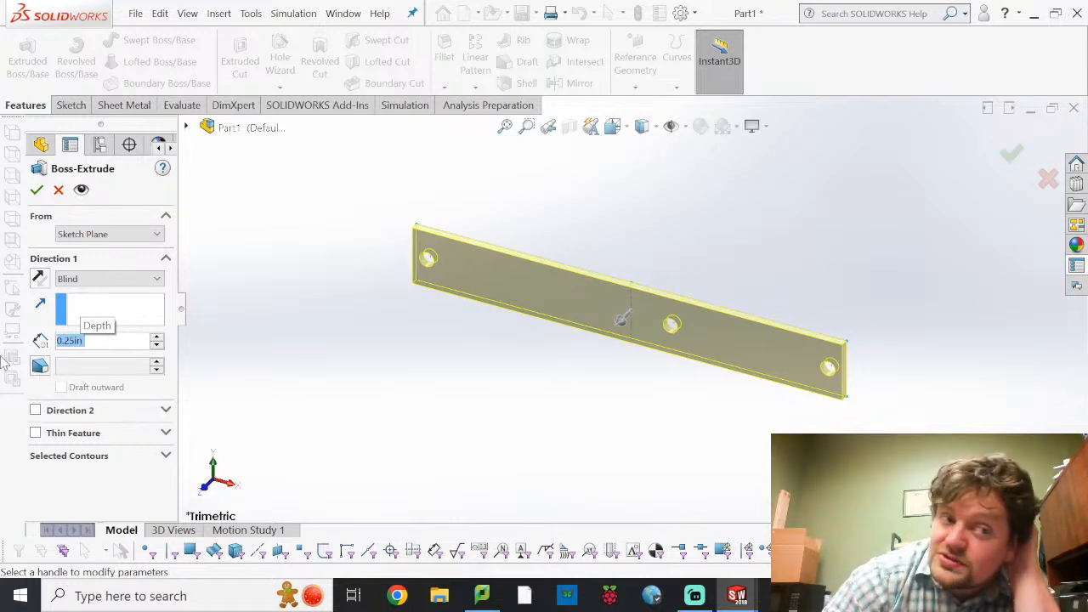
left_click(37, 190)
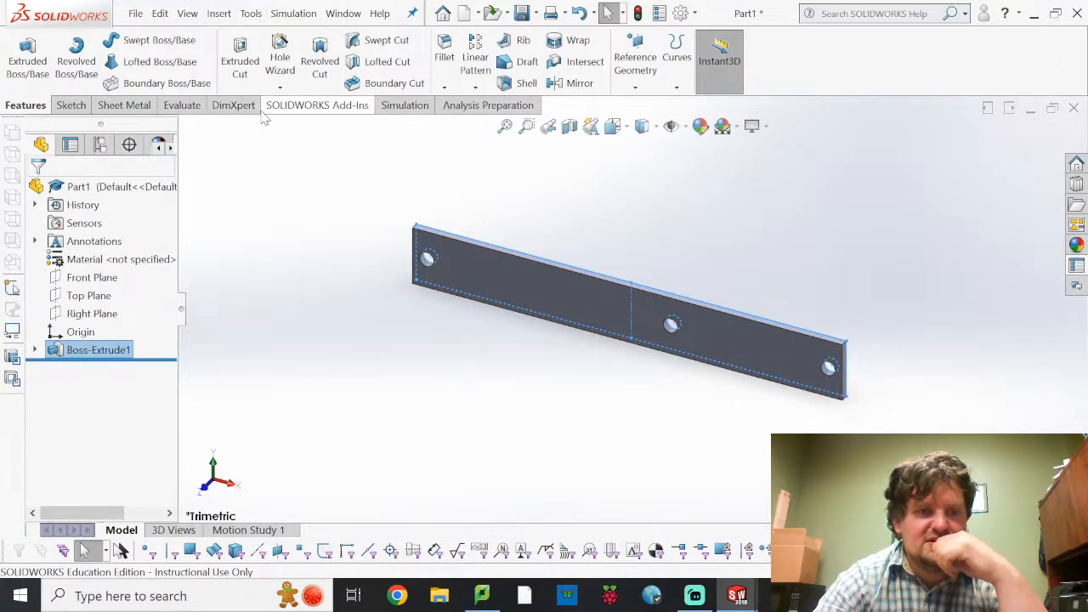
- Enable the SOLIDWORKS Simulation add-in and create a static study named Static 1
left_click(316, 107)
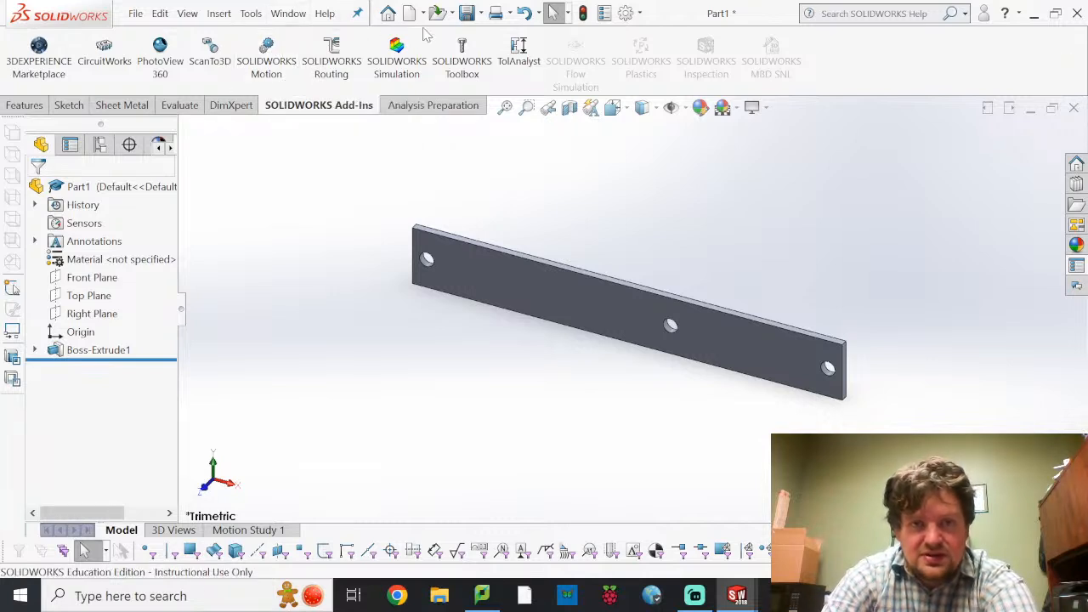
left_click(416, 67)
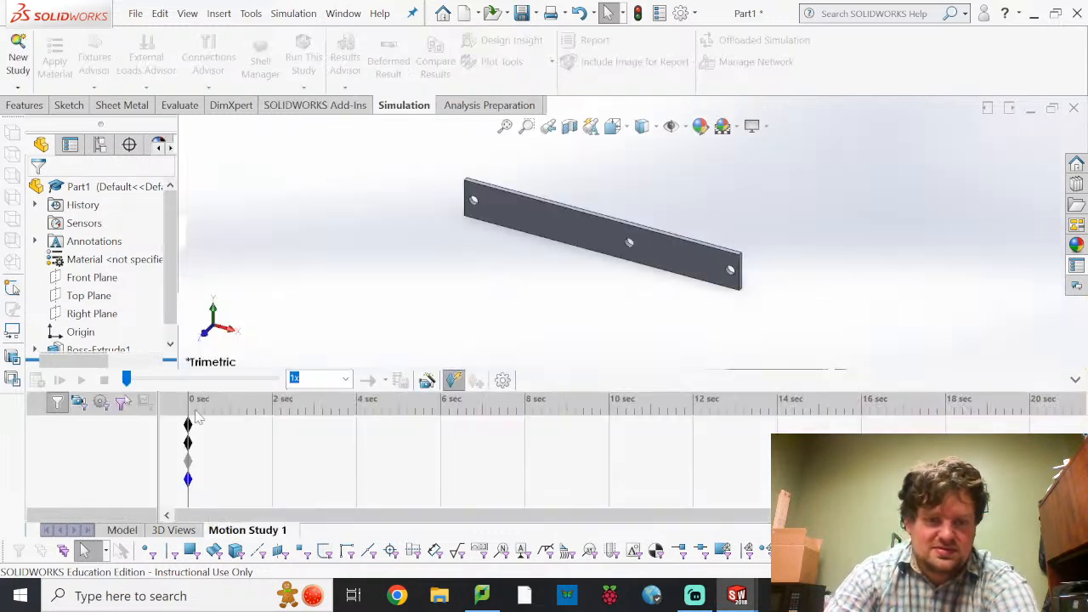
left_click(123, 530)
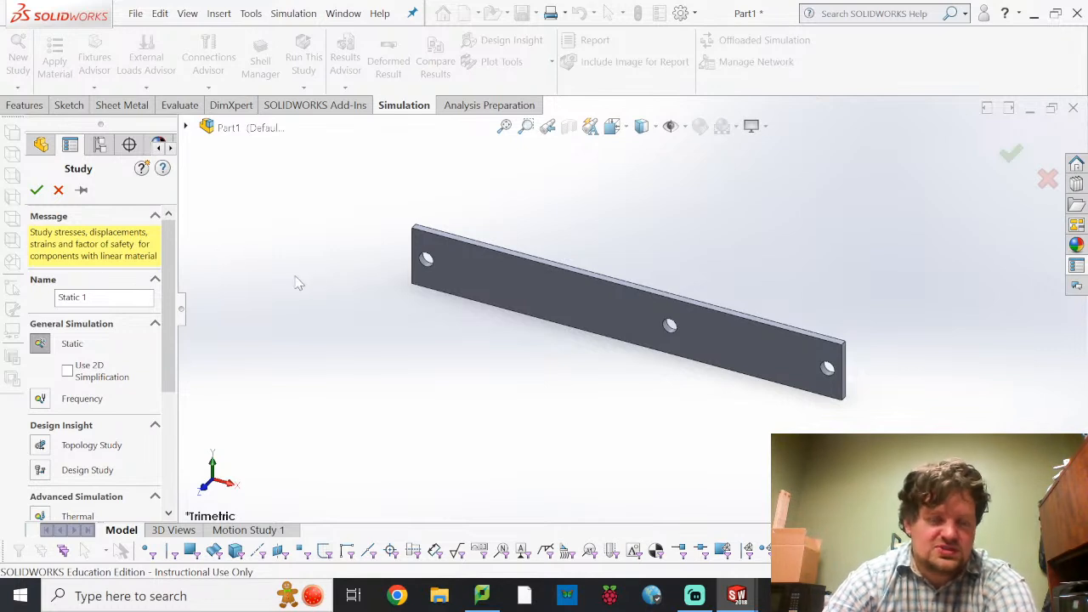
scroll(100, 414, "down", 3)
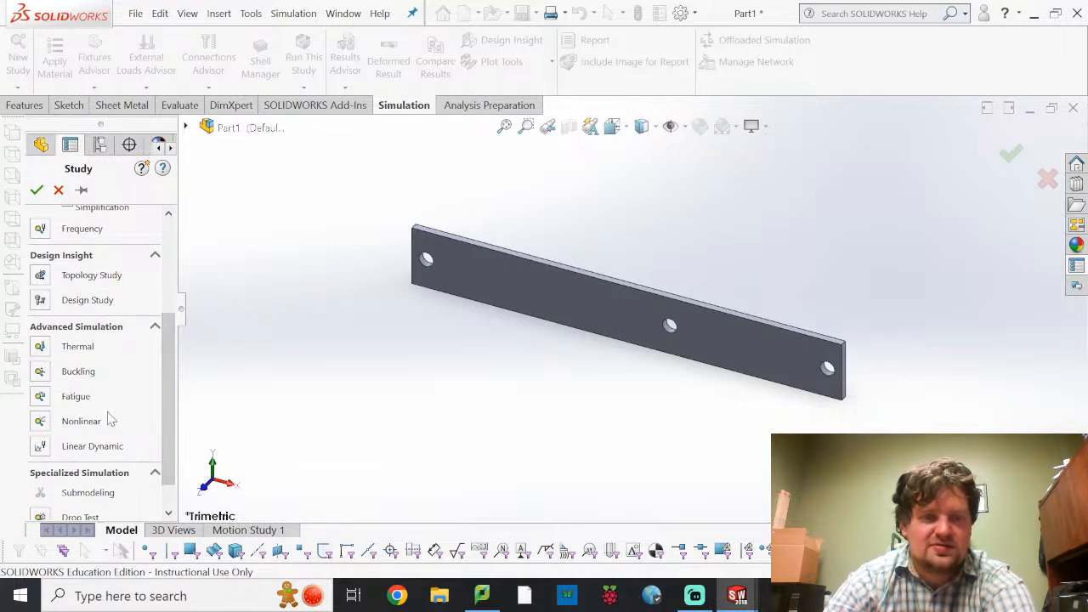
scroll(120, 443, "down", 1)
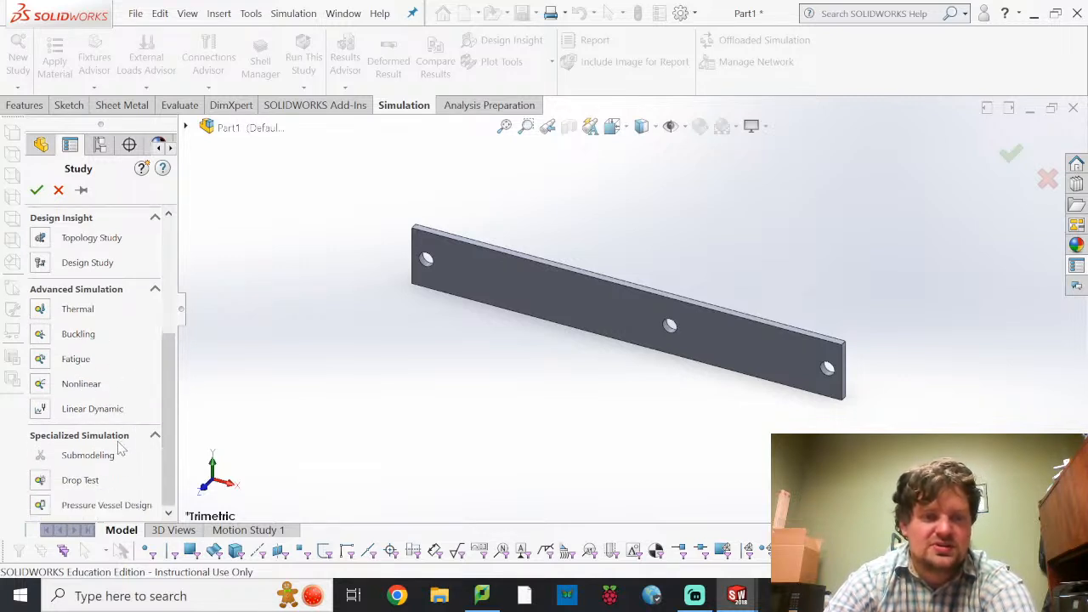
scroll(110, 382, "up", 5)
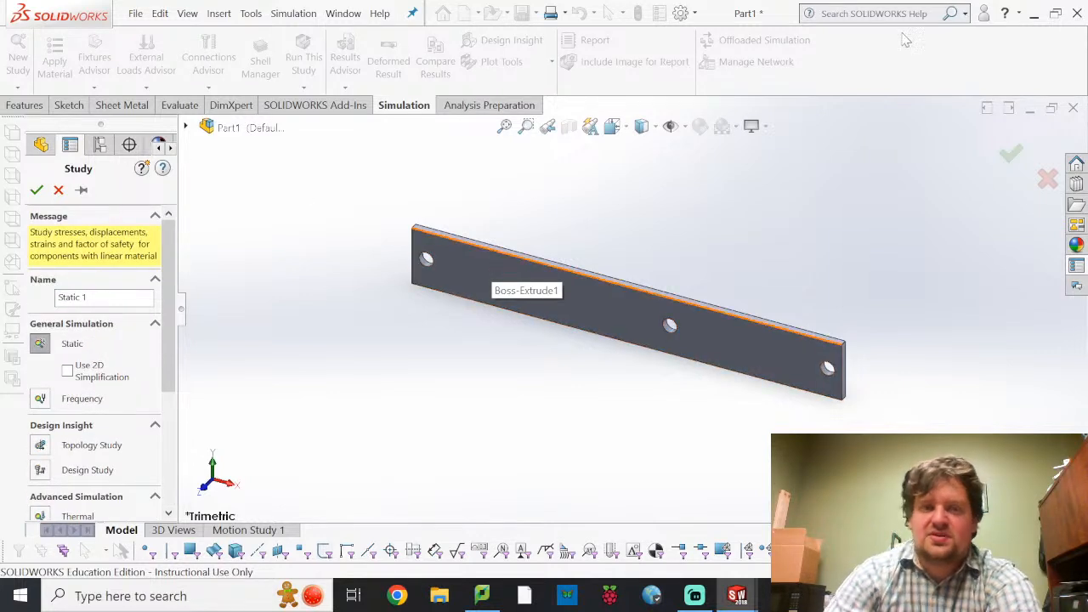
left_click(37, 190)
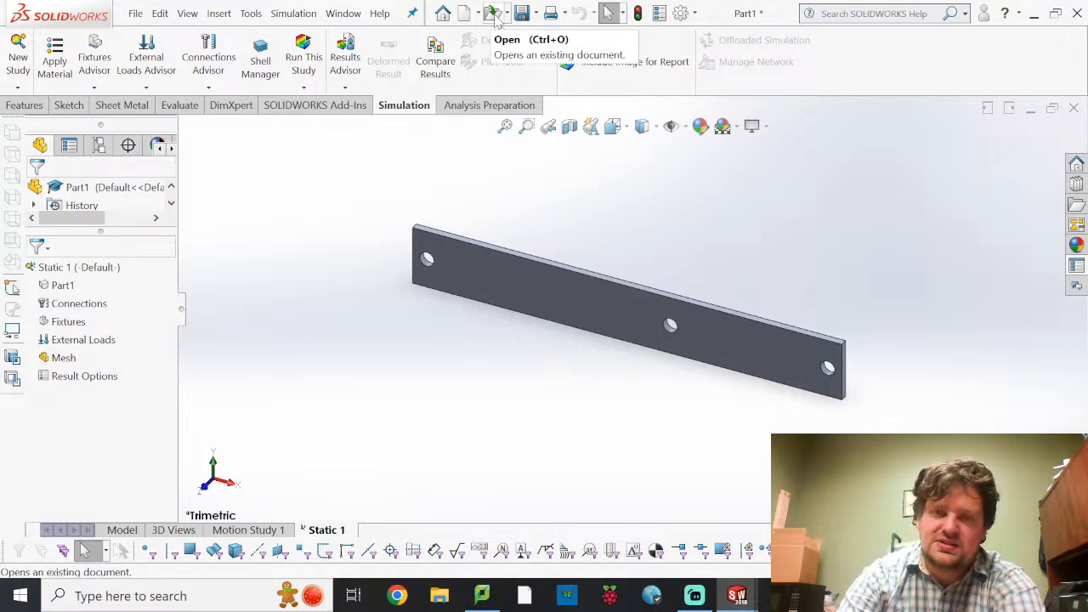
- Apply AISI 1020 steel as the bar's material in the static study
left_click(206, 486)
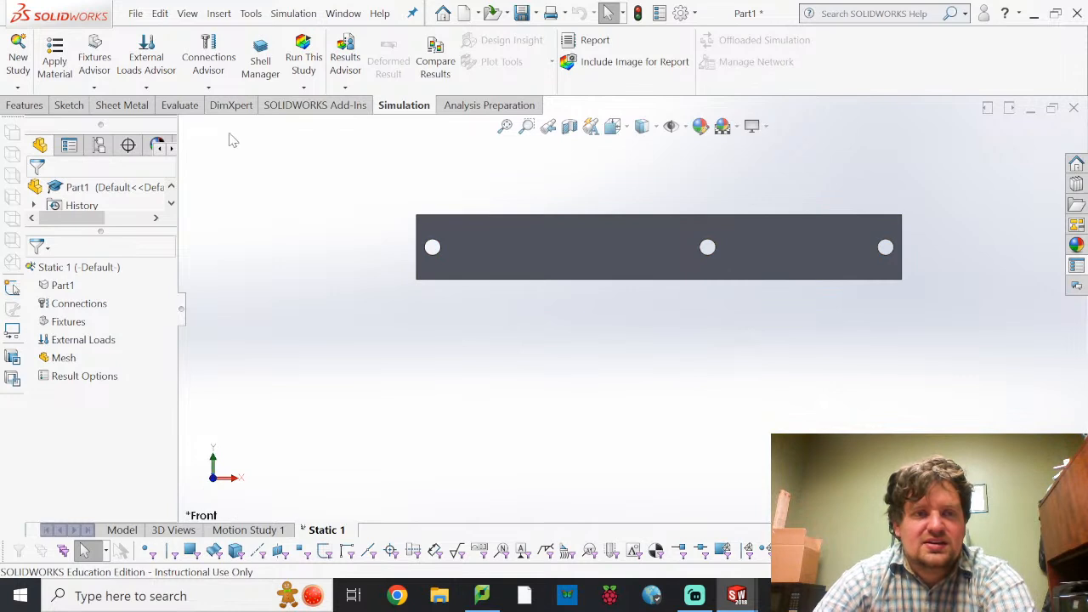
left_click(72, 71)
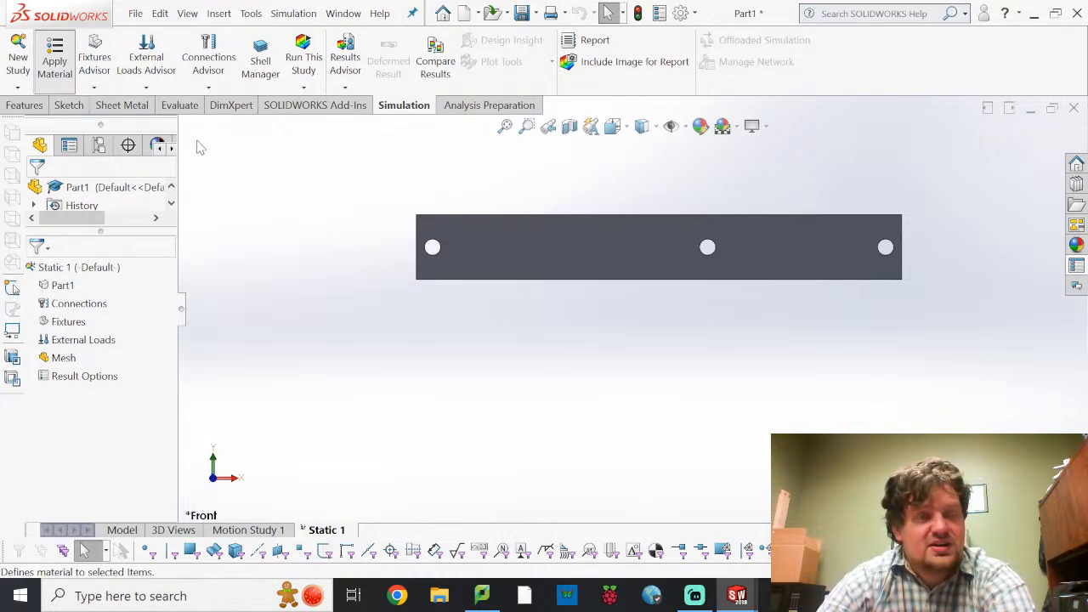
left_click(47, 68)
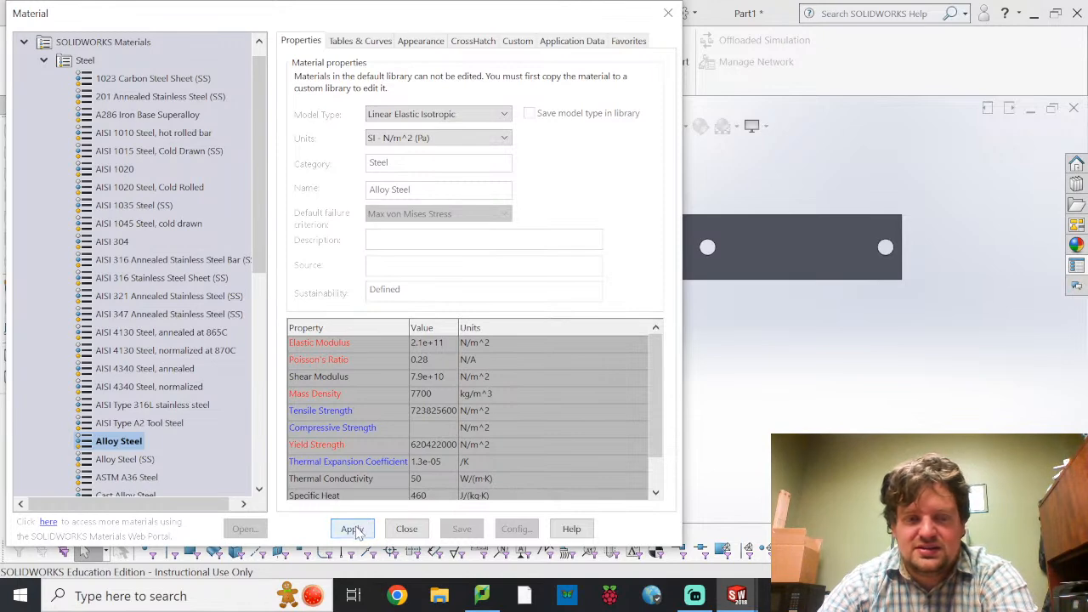
left_click(104, 168)
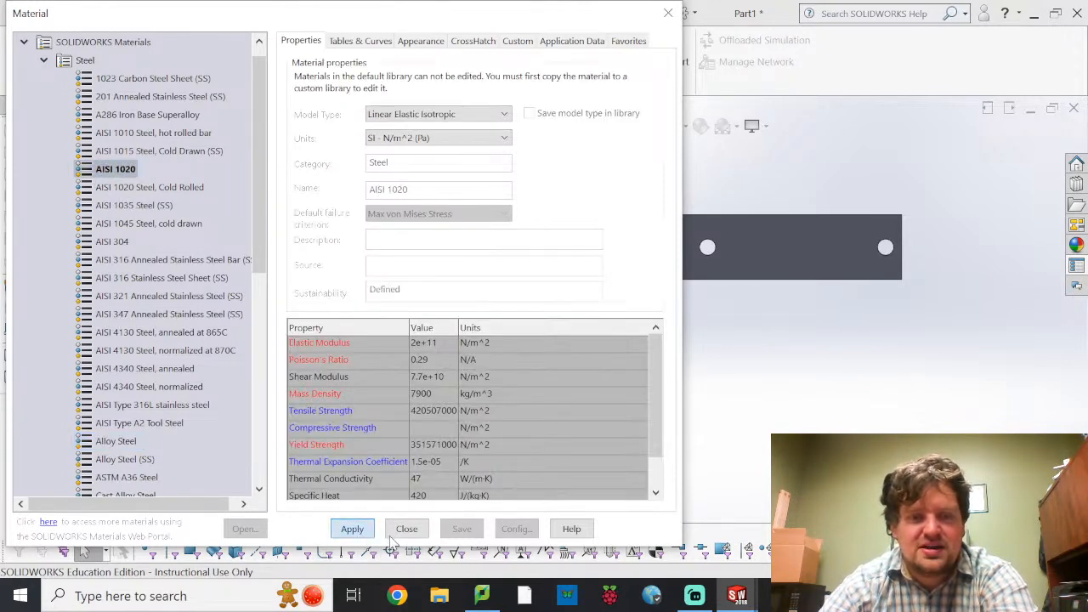
left_click(352, 528)
left_click(407, 528)
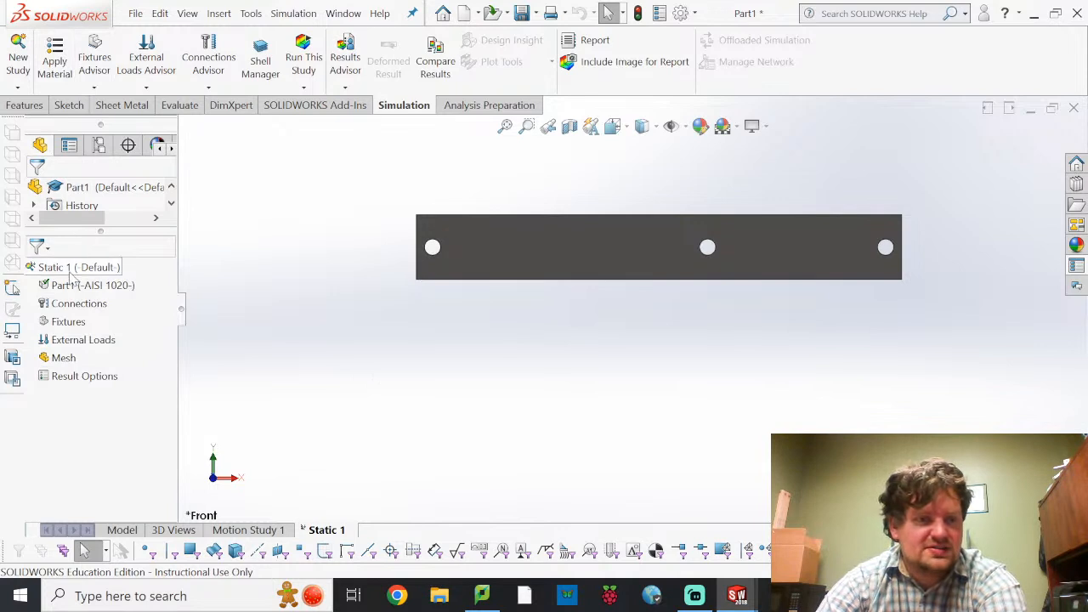
left_click_drag(129, 229, 128, 330)
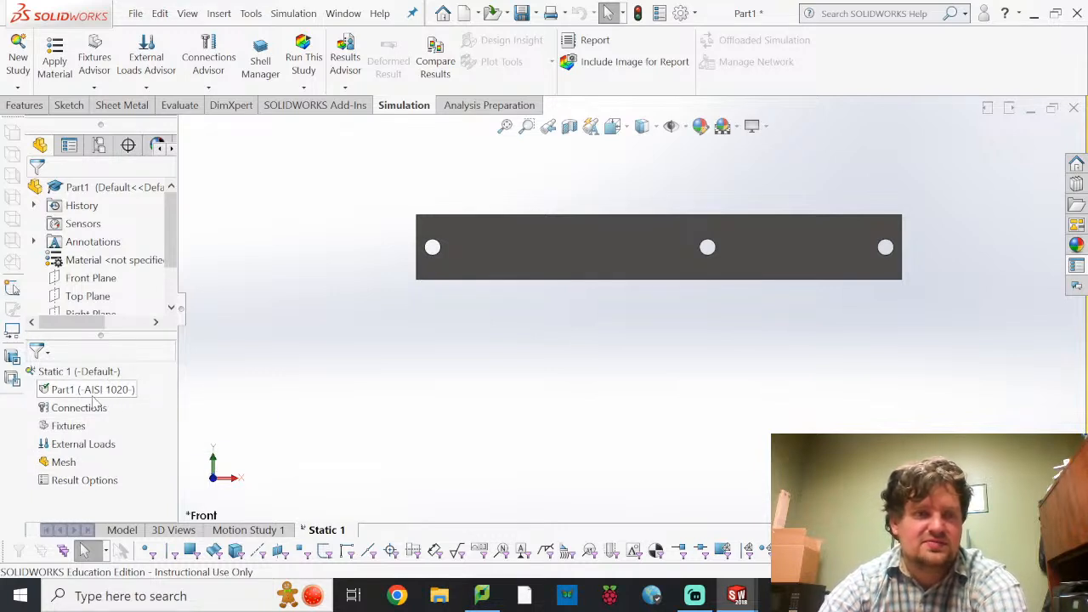
left_click(99, 90)
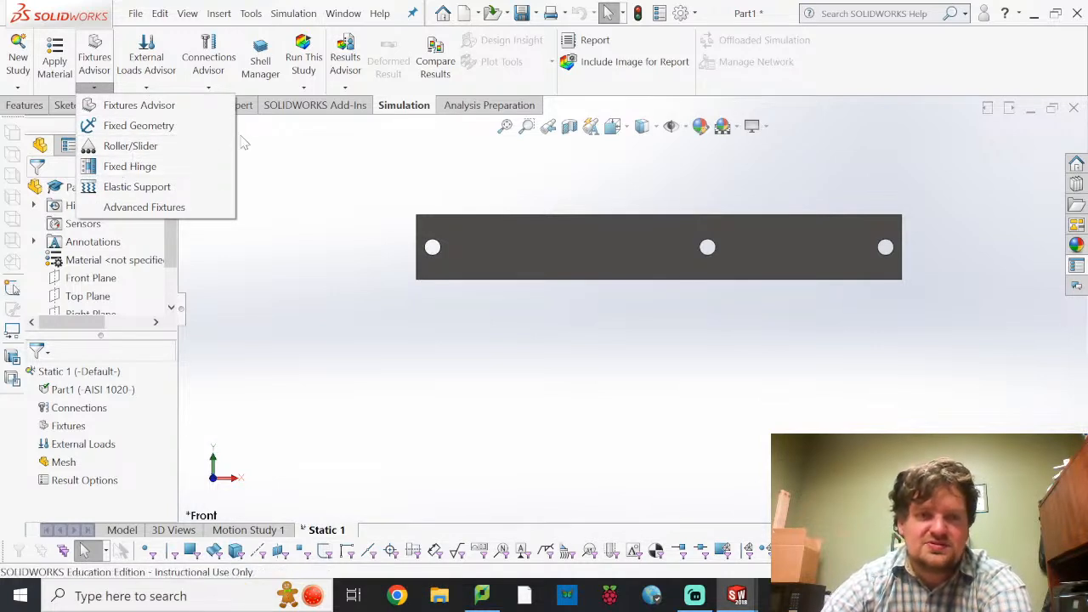
left_click(283, 162)
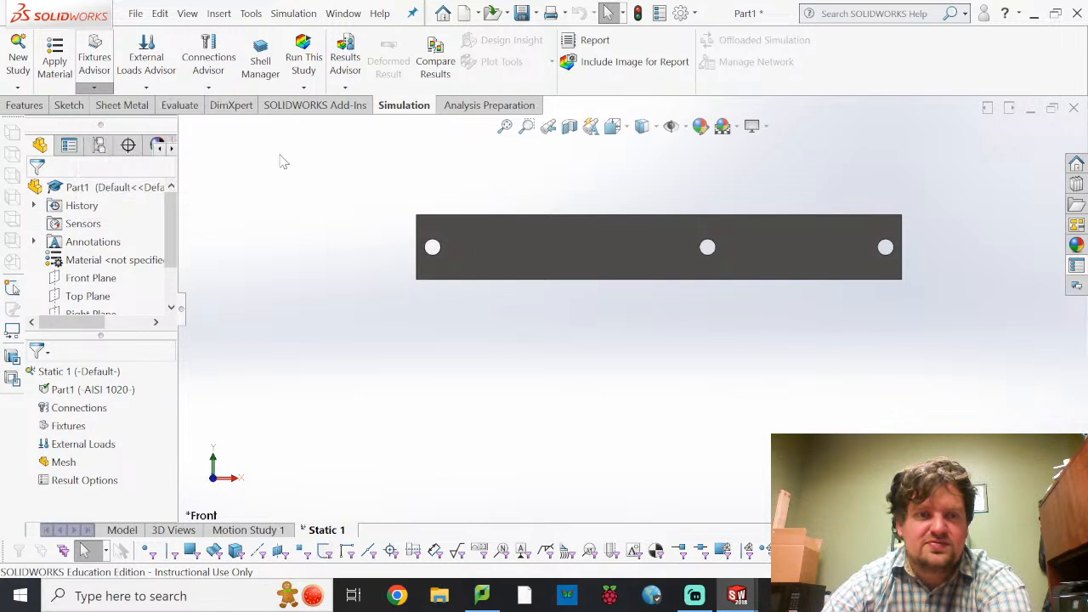
- Start a force load on the inner cylindrical face of the hole at the bar's end farthest from the origin
left_click(143, 90)
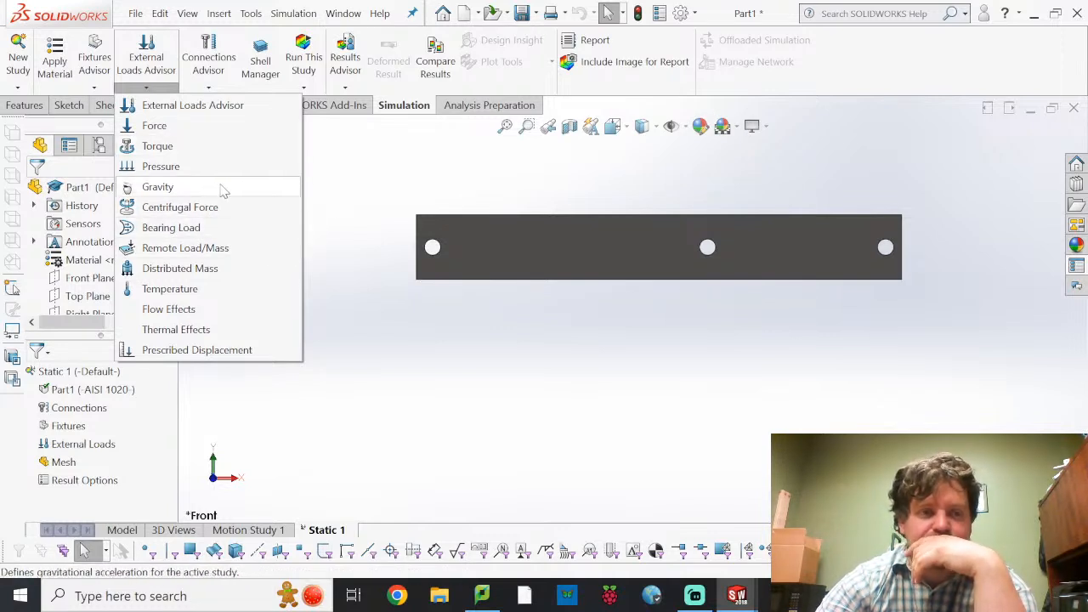
left_click(215, 127)
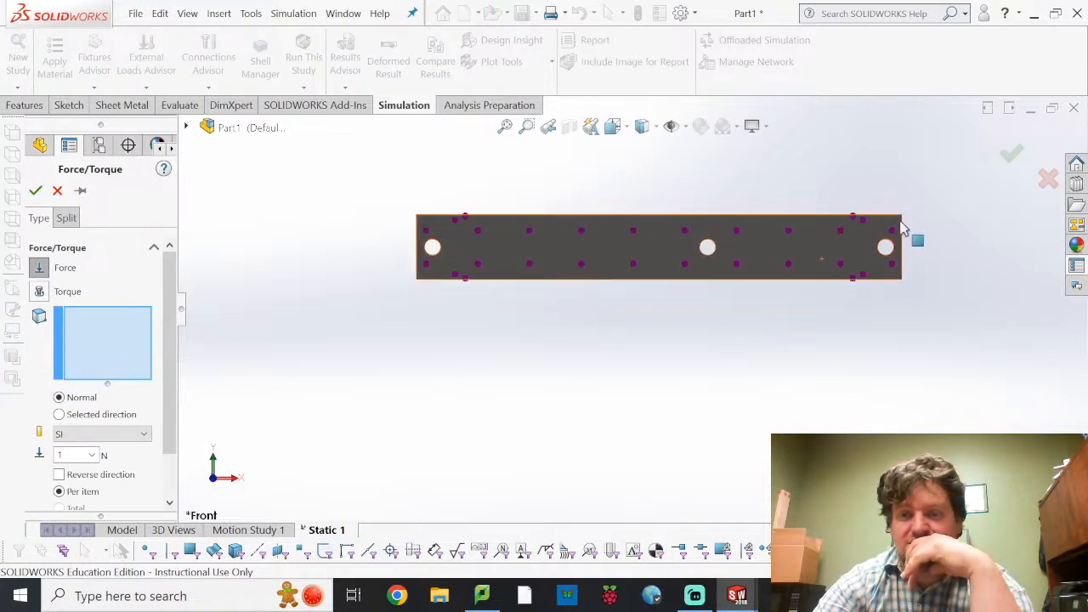
left_click(889, 248)
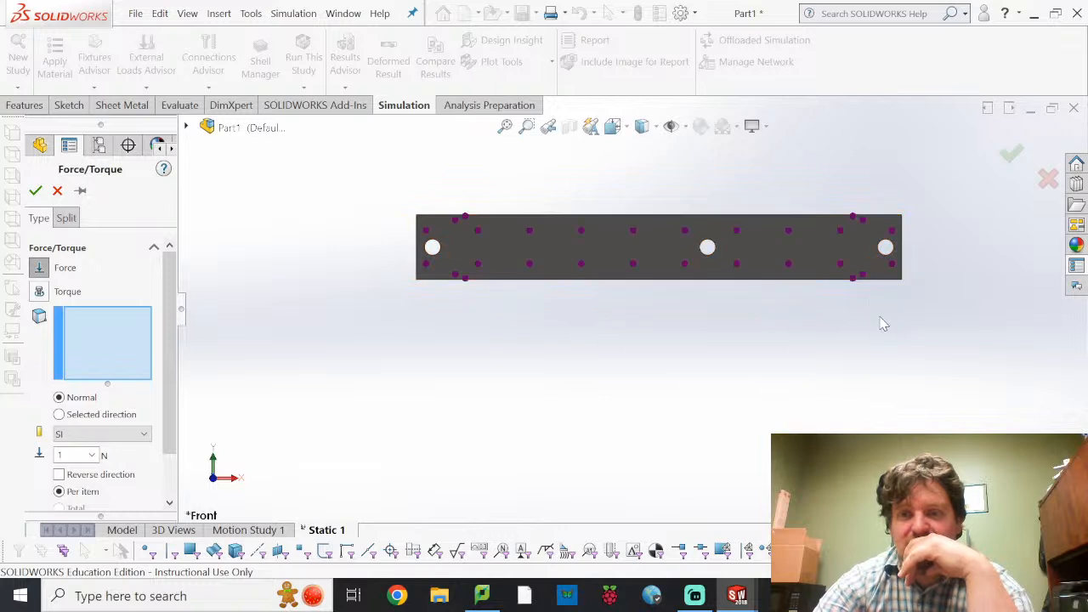
middle_click_drag(881, 320, 872, 287)
middle_click_drag(602, 431, 571, 393)
scroll(822, 216, "down", 6)
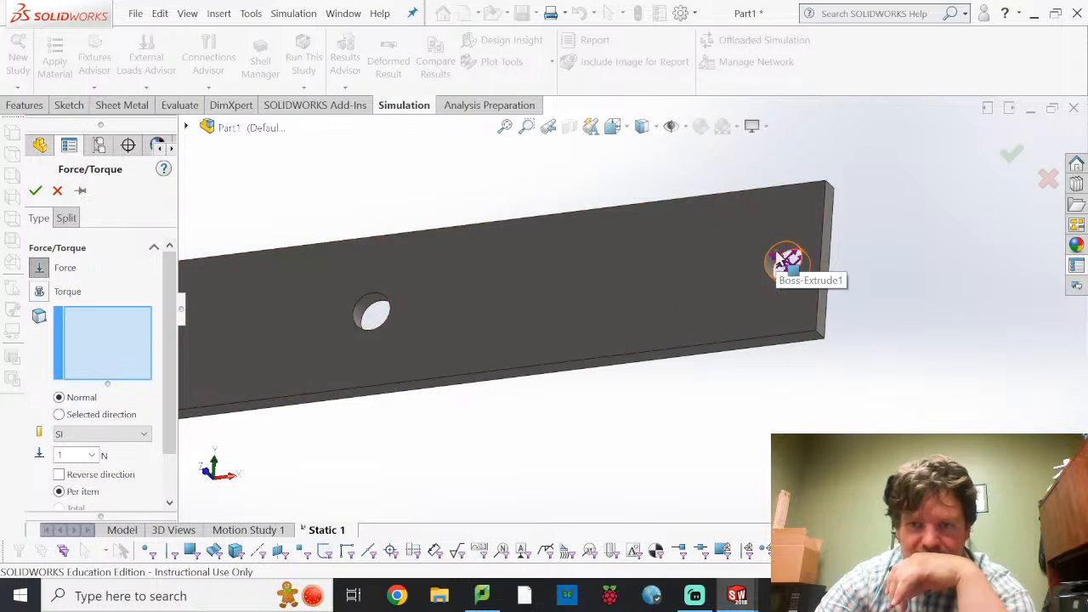
left_click(780, 258)
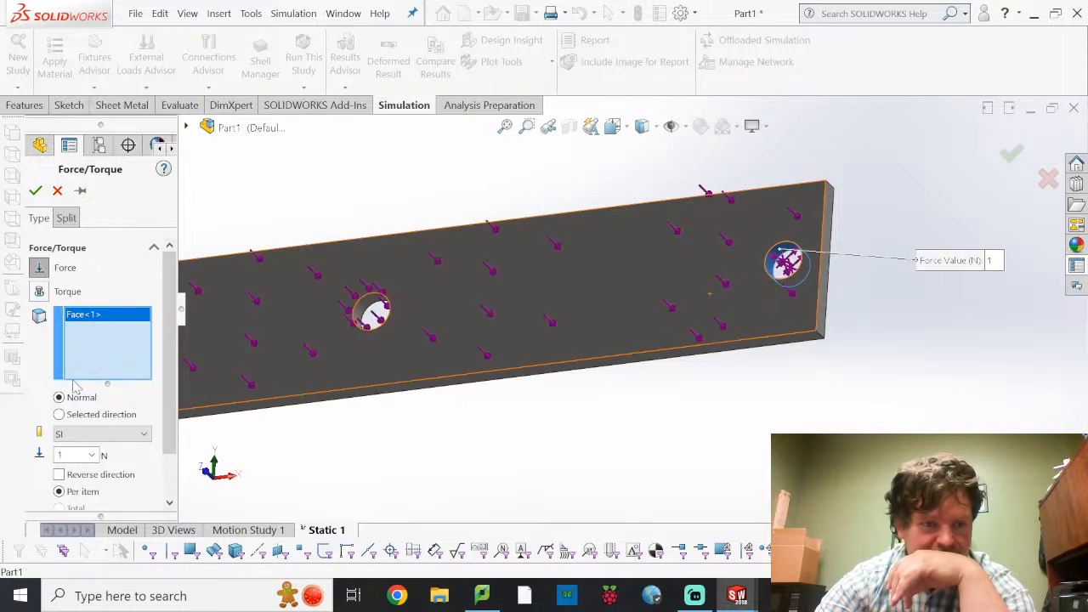
- Direct the force along the bar's vertical end edge beside the loaded hole and set its units to English (IPS)
scroll(71, 366, "down", 1)
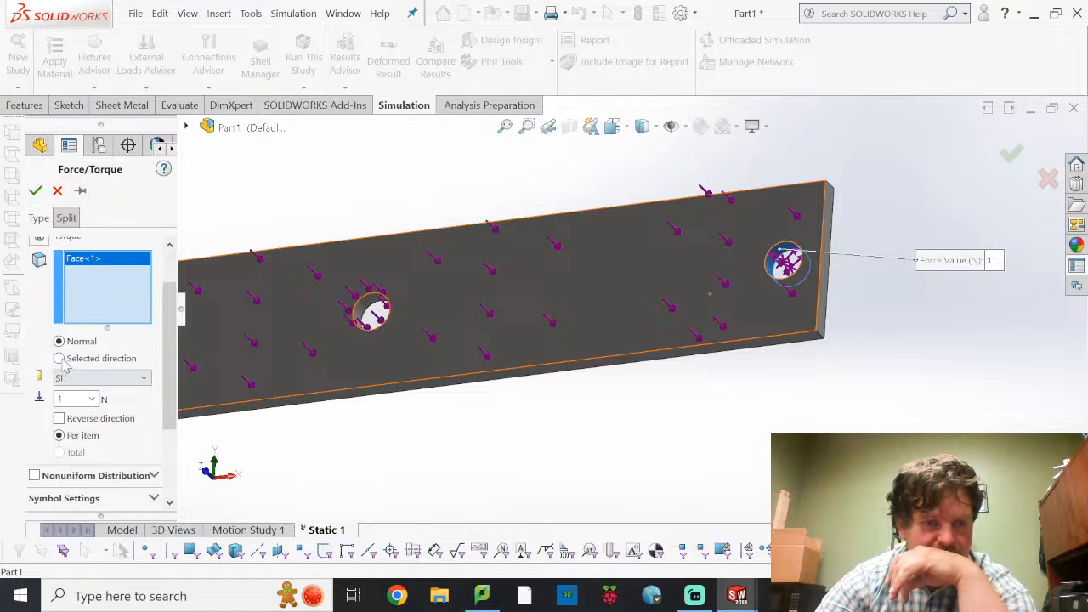
left_click(59, 358)
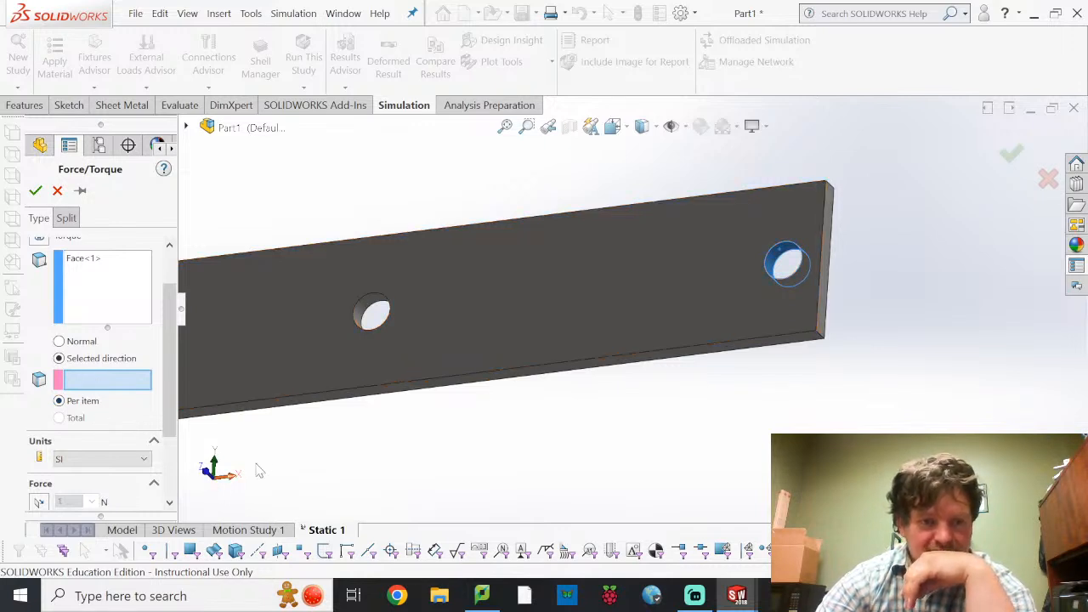
middle_click_drag(280, 471, 301, 481)
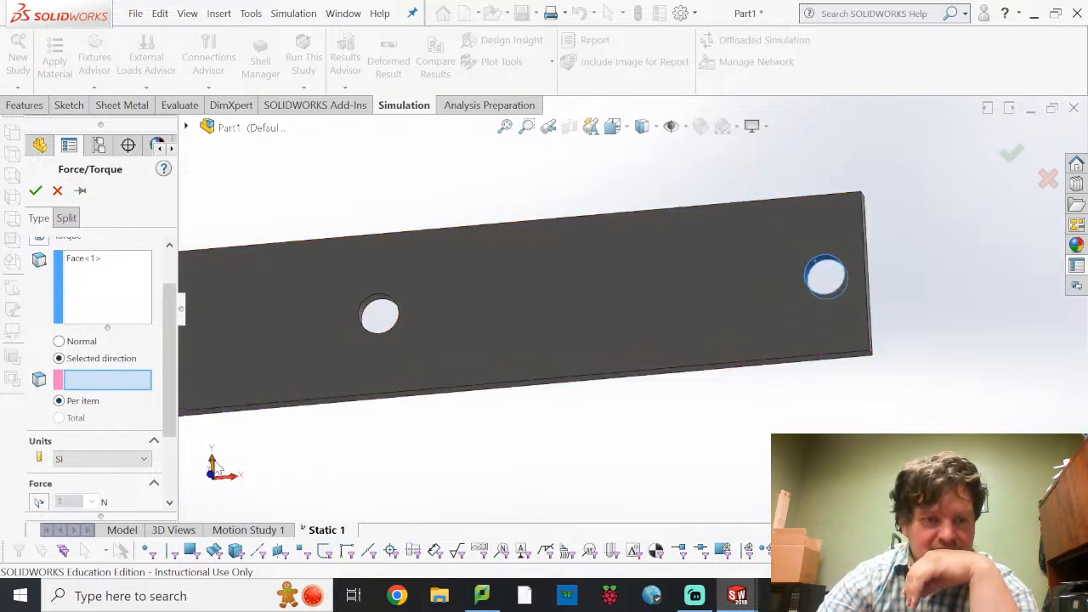
left_click(213, 463)
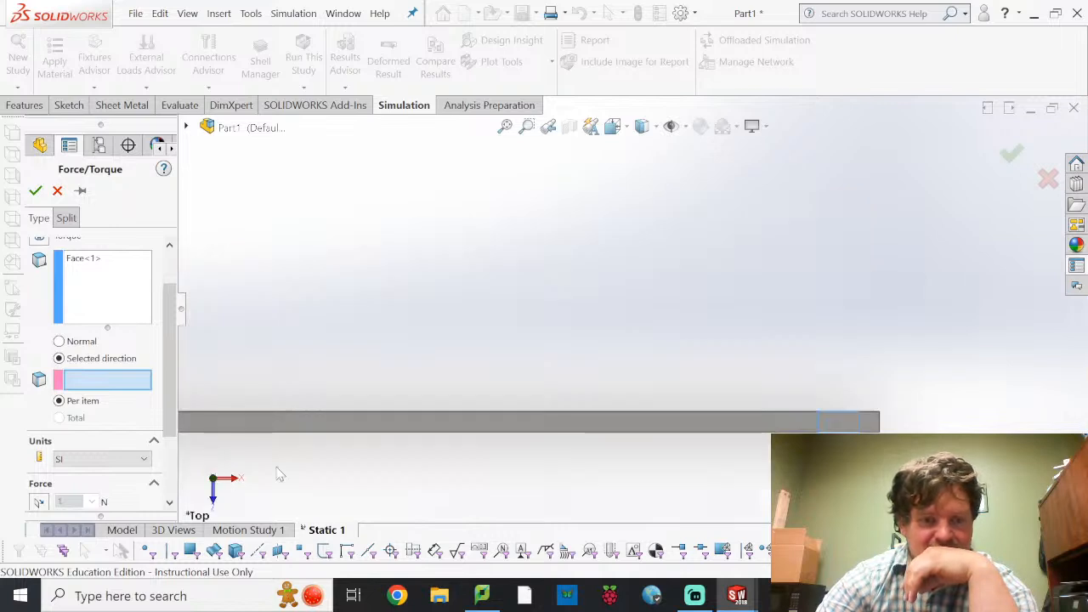
left_click(213, 486)
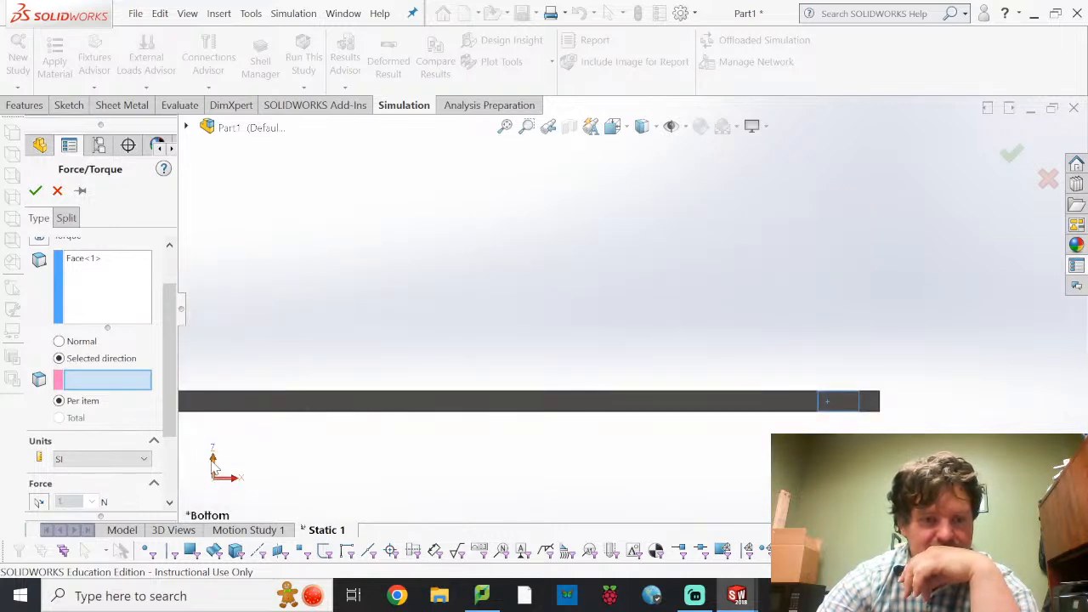
left_click(213, 463)
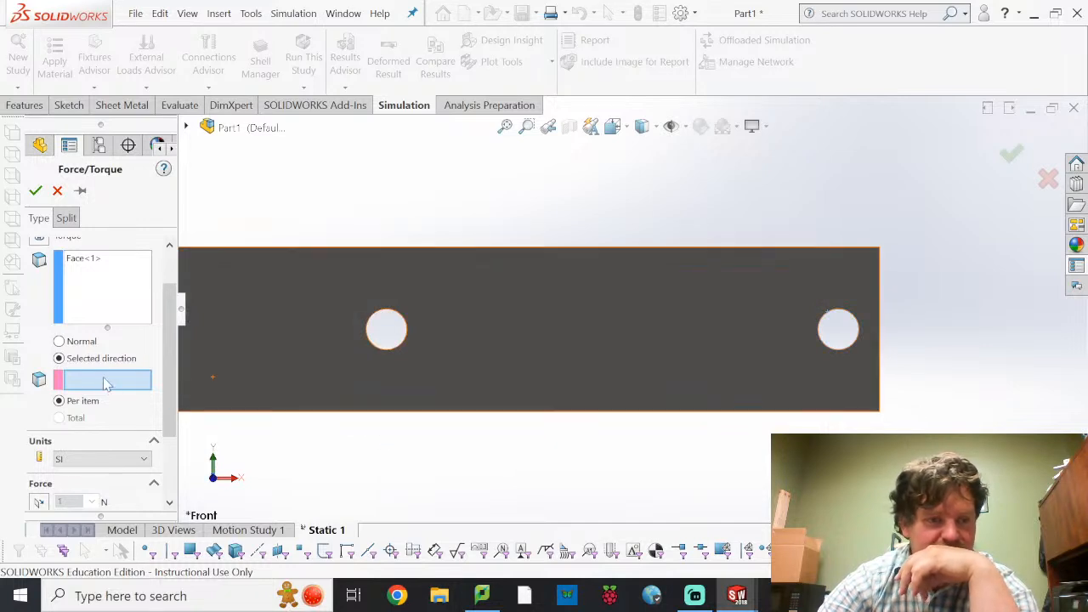
scroll(307, 193, "down", 3)
scroll(495, 267, "up", 7)
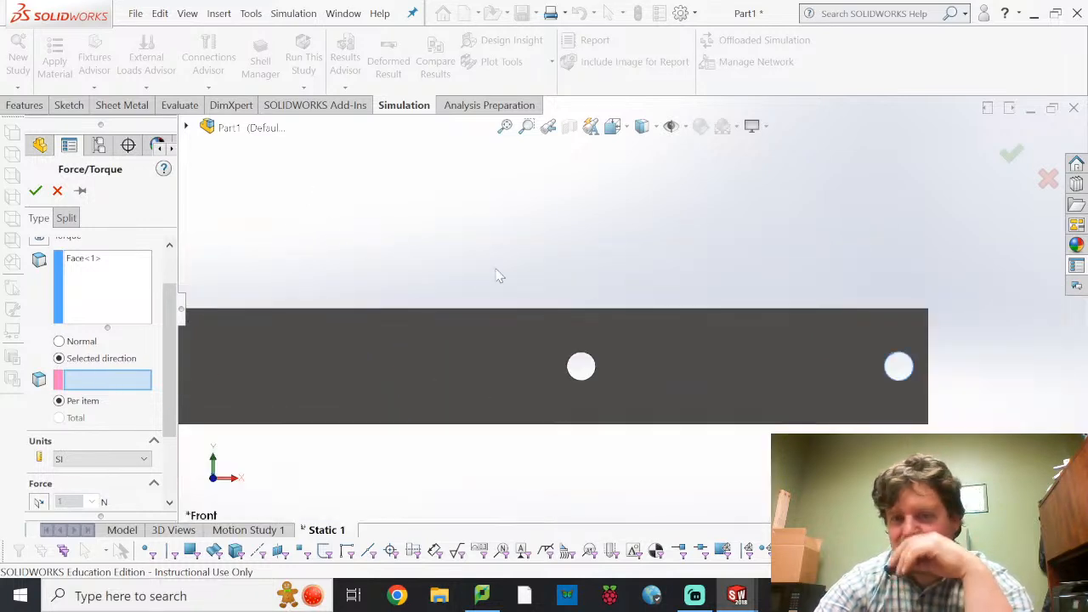
scroll(842, 353, "down", 2)
scroll(831, 354, "down", 2)
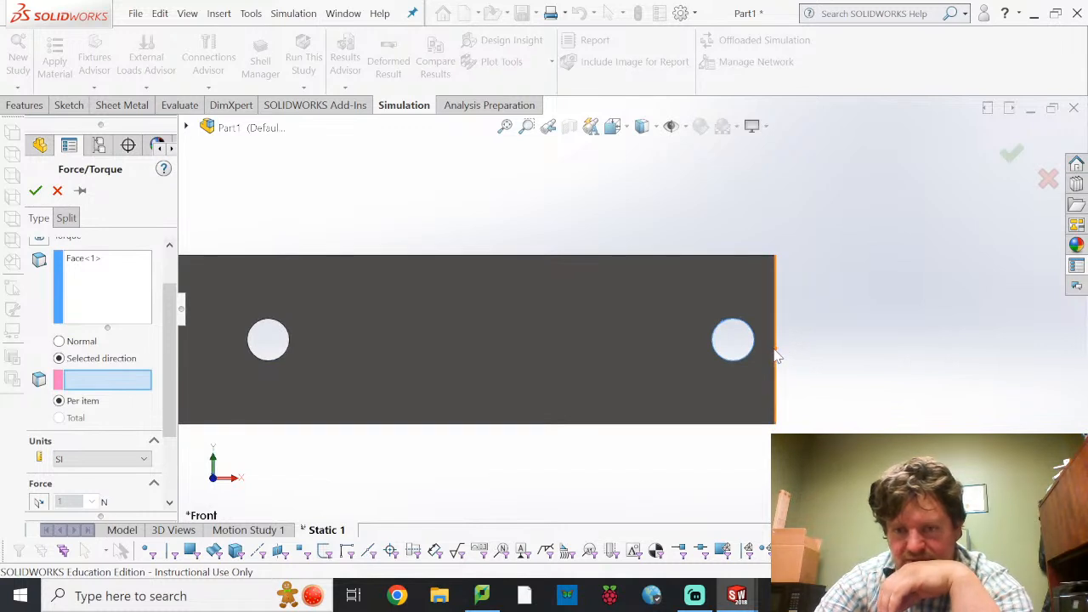
left_click(775, 357)
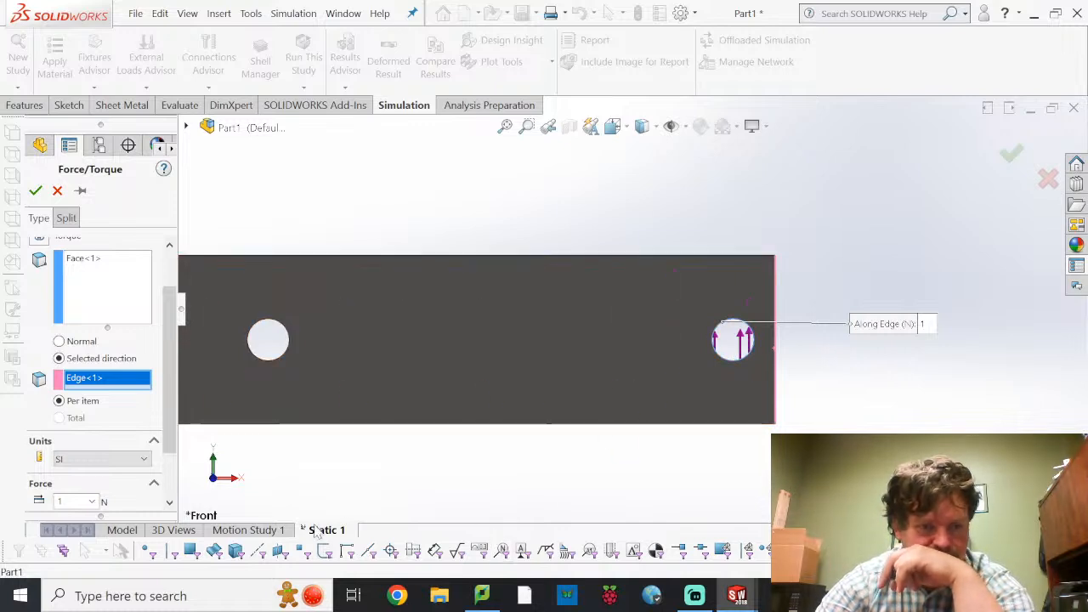
scroll(111, 459, "down", 2)
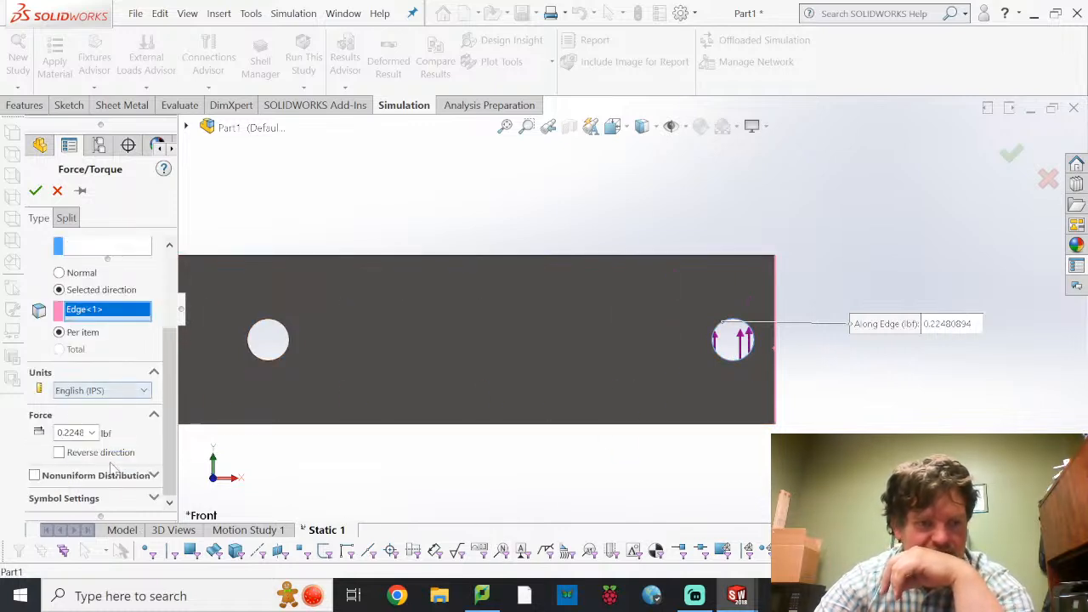
- Set the force on the end hole to 5000 lbf
left_click(134, 396)
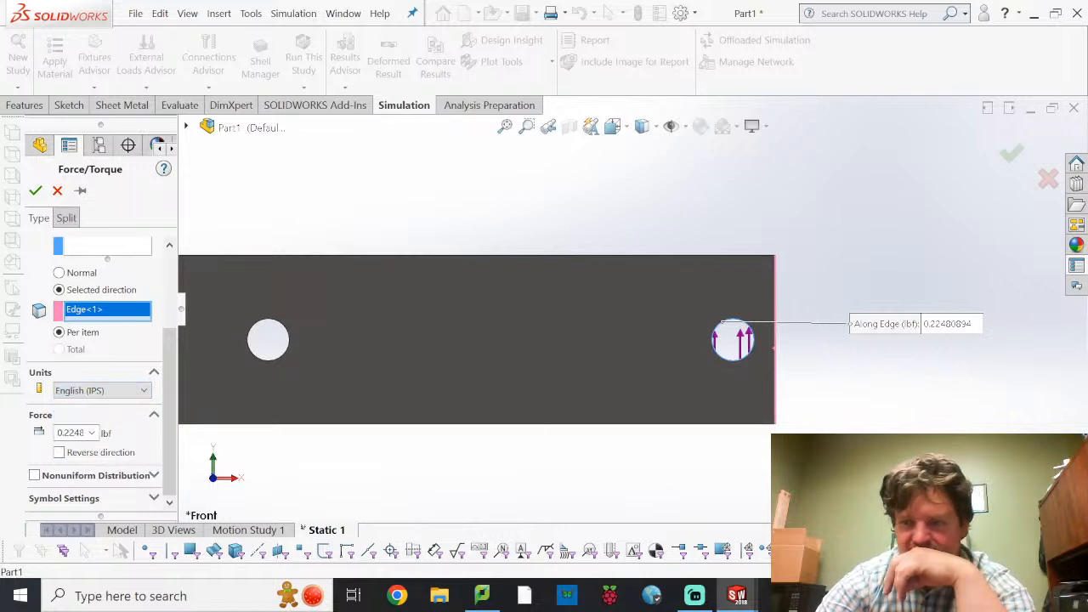
double_click(64, 433)
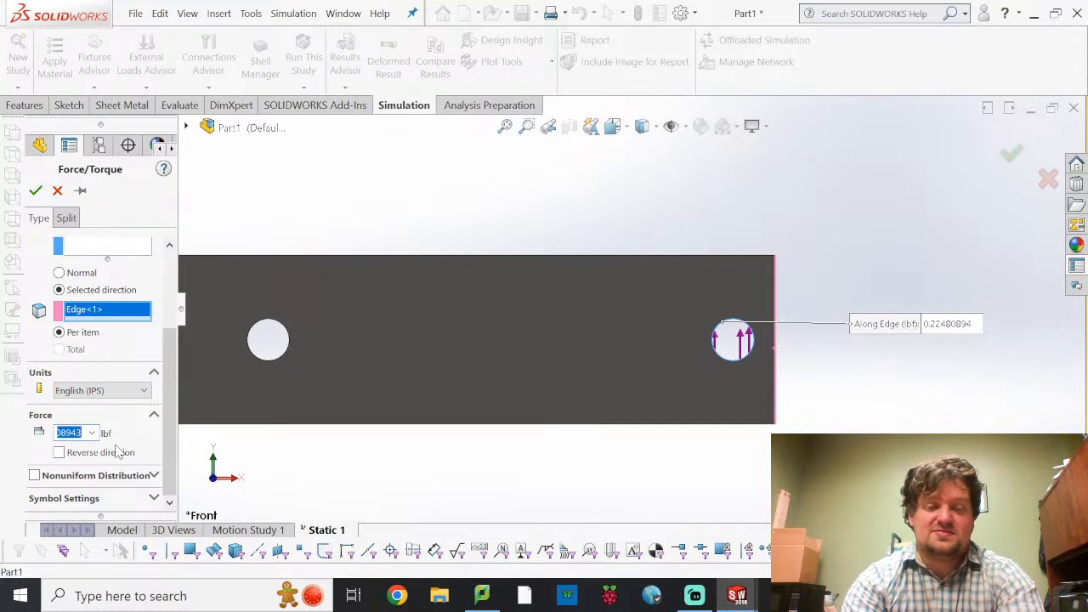
type("5000")
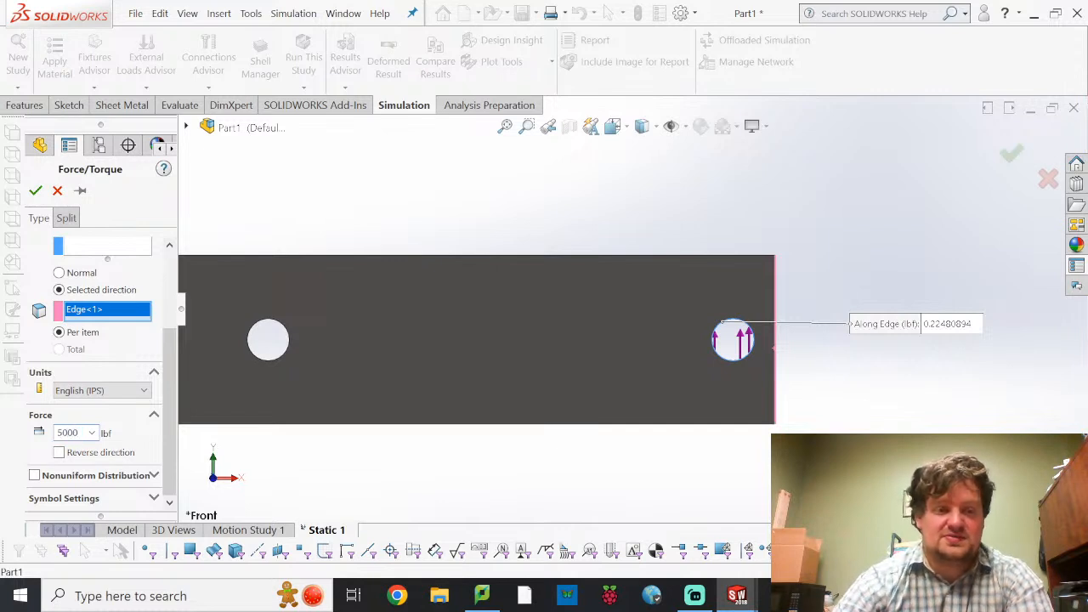
key("Return")
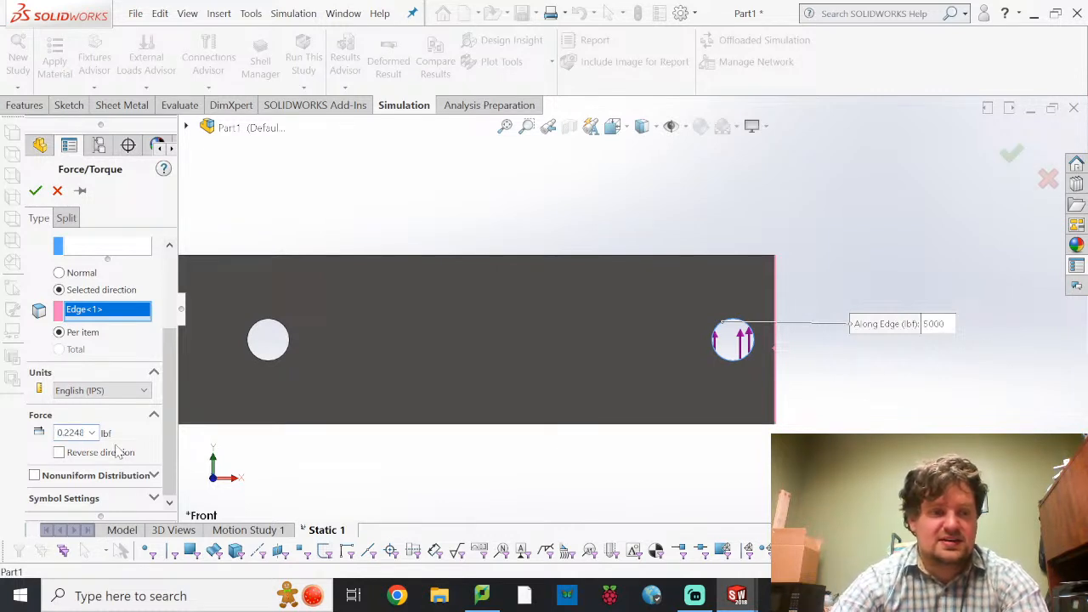
double_click(88, 433)
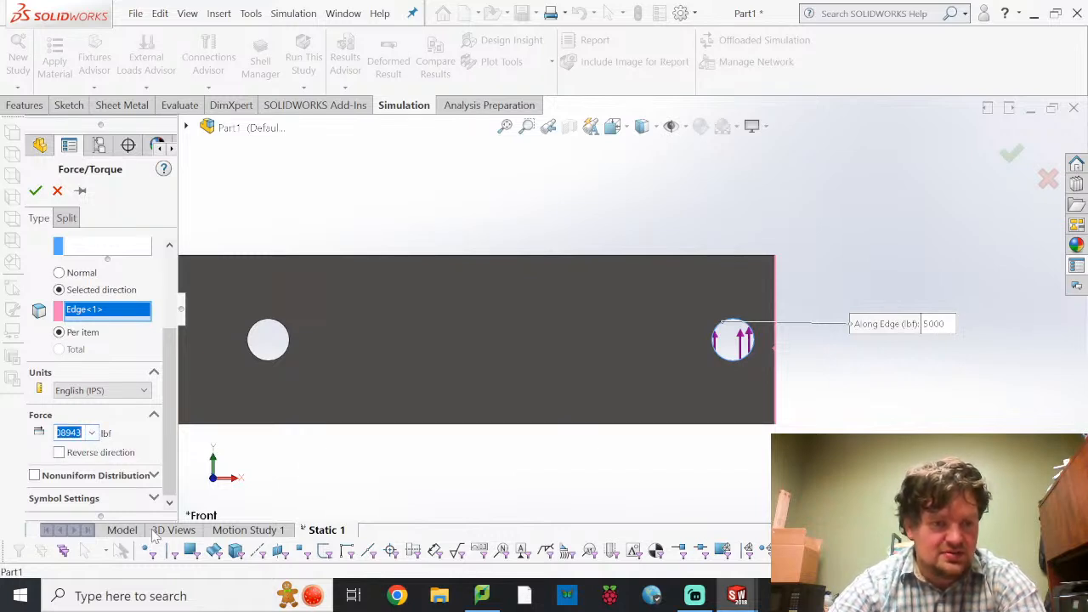
left_click(72, 444)
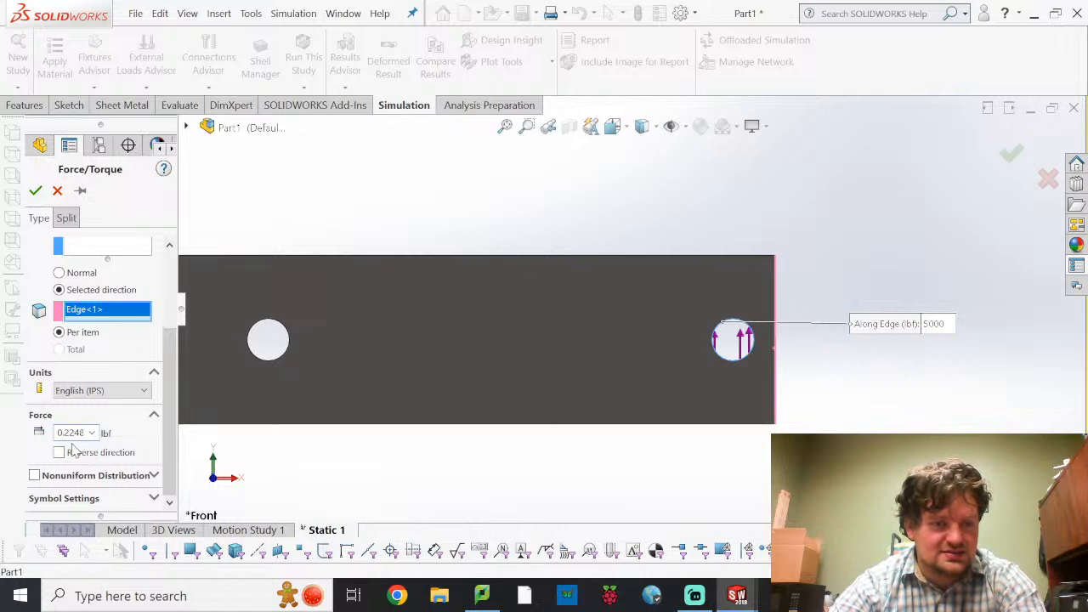
triple_click(75, 432)
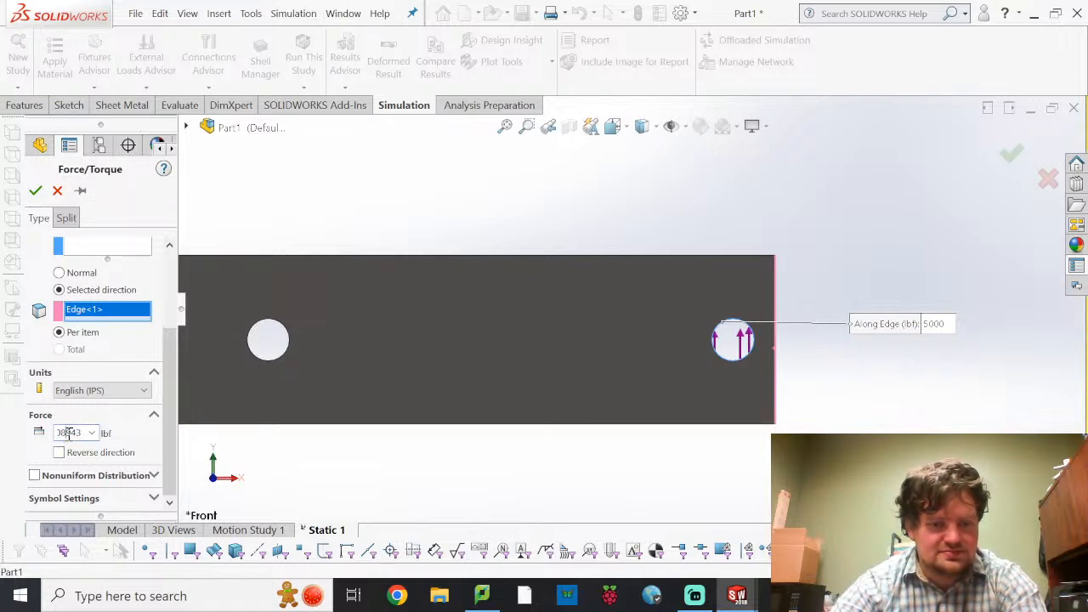
type("5000")
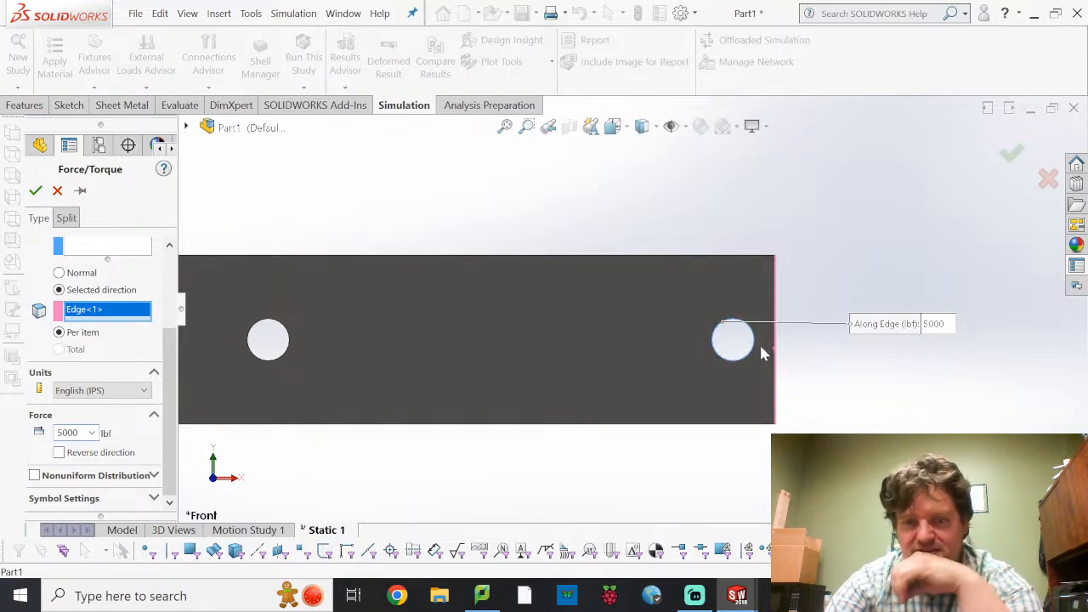
- Try using the loaded hole's inner cylindrical face as the force direction reference instead of the end edge
middle_click_drag(763, 354, 741, 312)
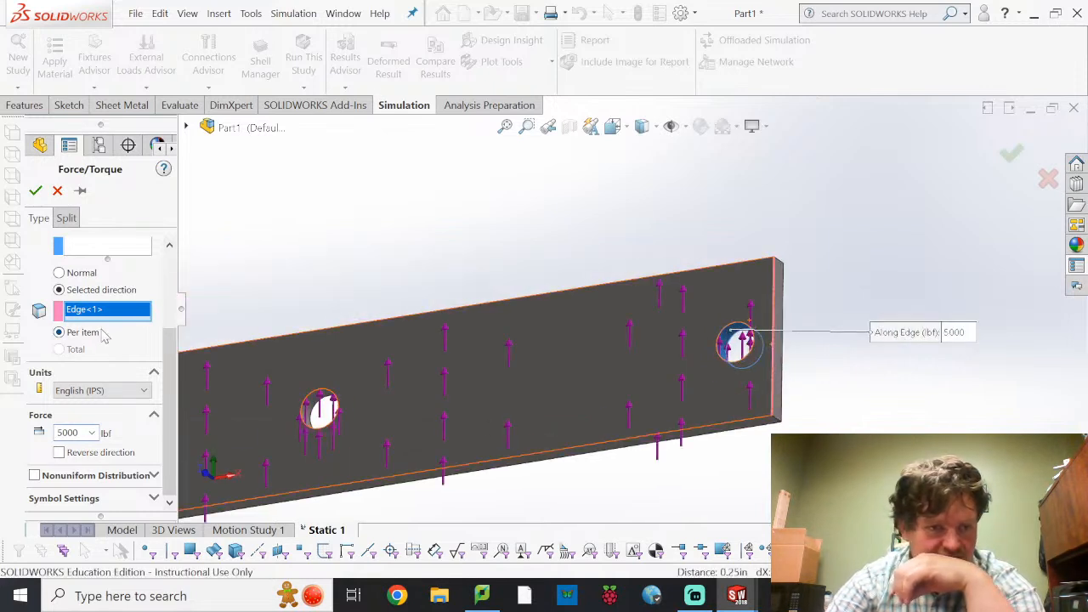
scroll(102, 336, "up", 2)
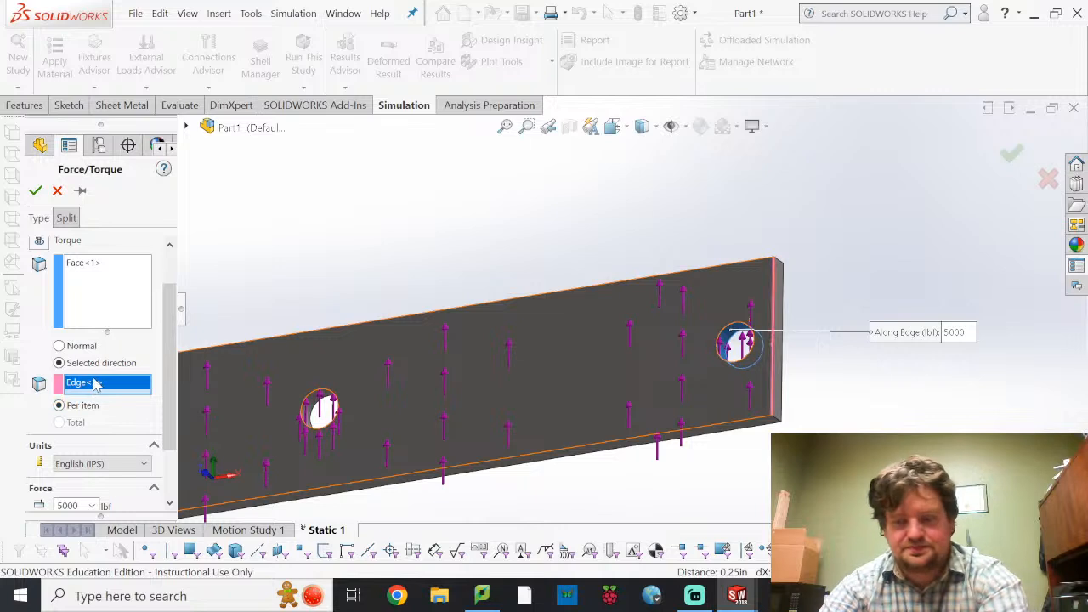
key("Delete")
scroll(667, 387, "down", 6)
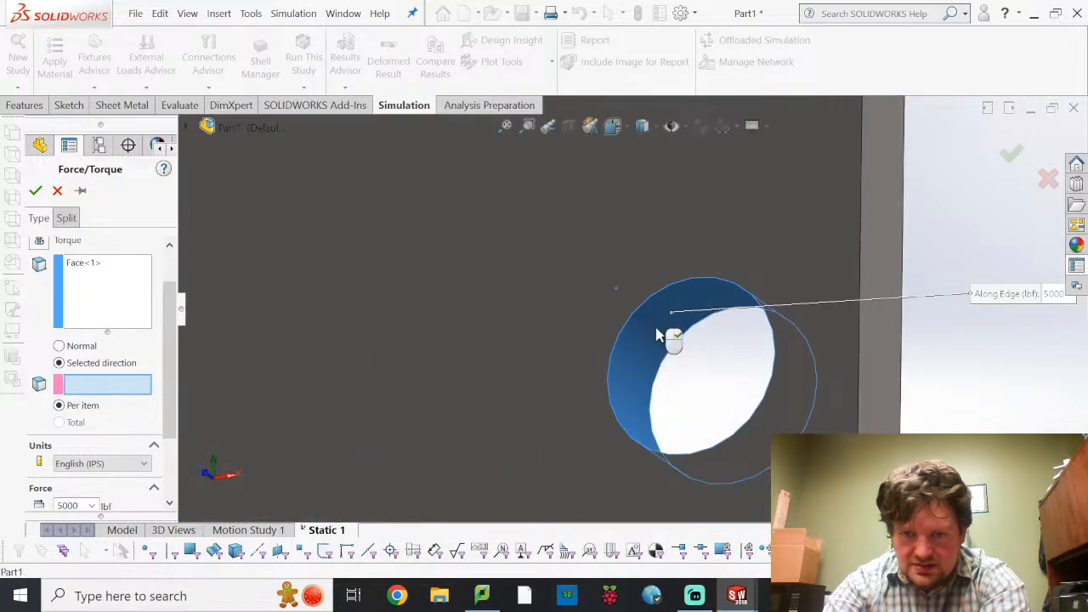
left_click(667, 335)
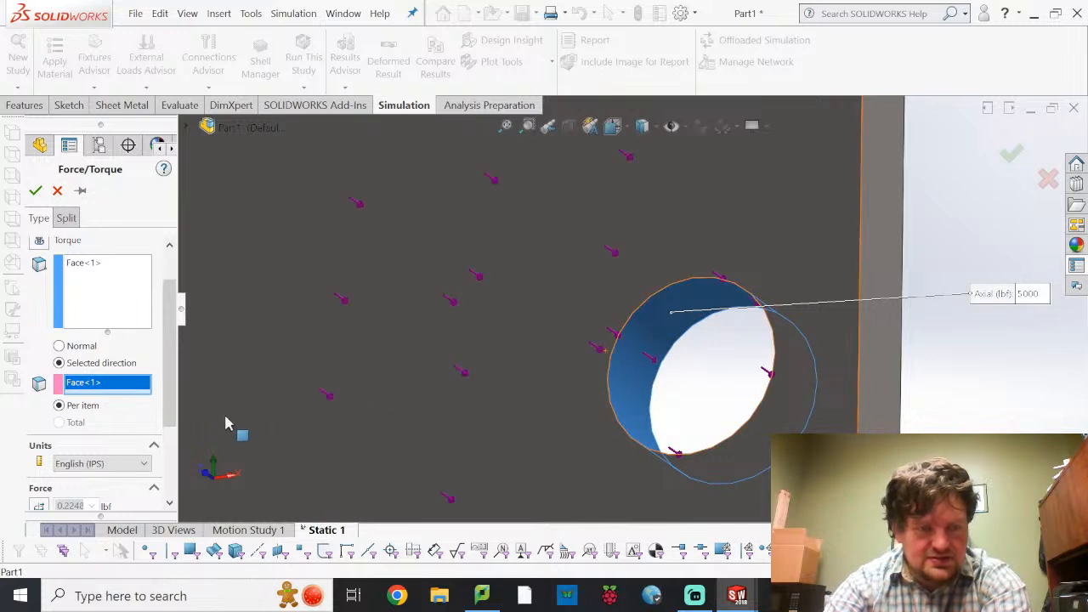
scroll(125, 456, "up", 2)
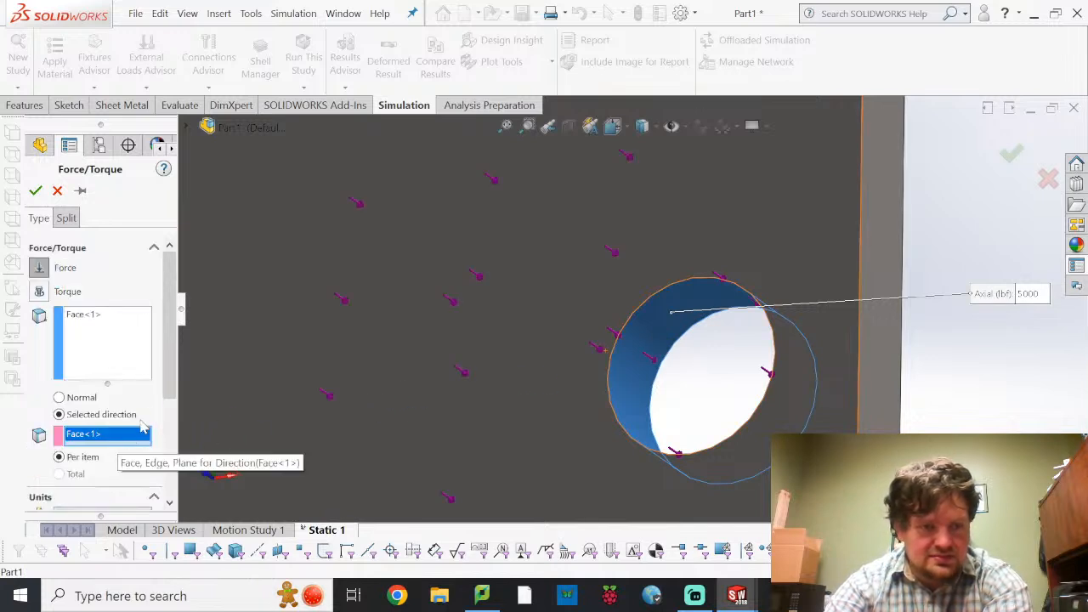
left_click_drag(170, 367, 165, 345)
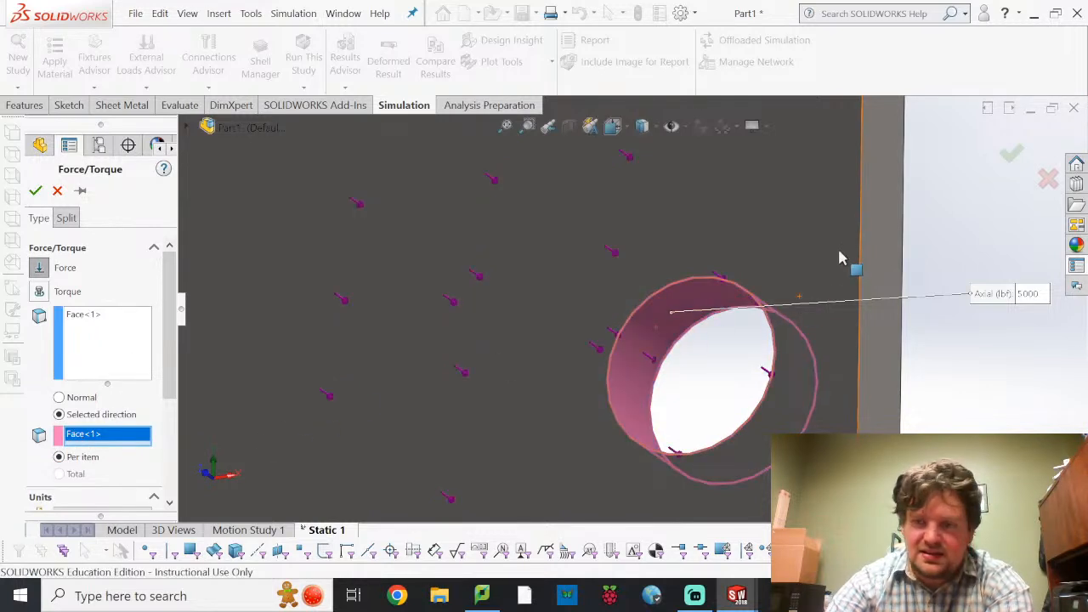
- Set the bar's vertical end edge beside the loaded hole as the force direction reference
left_click(778, 300)
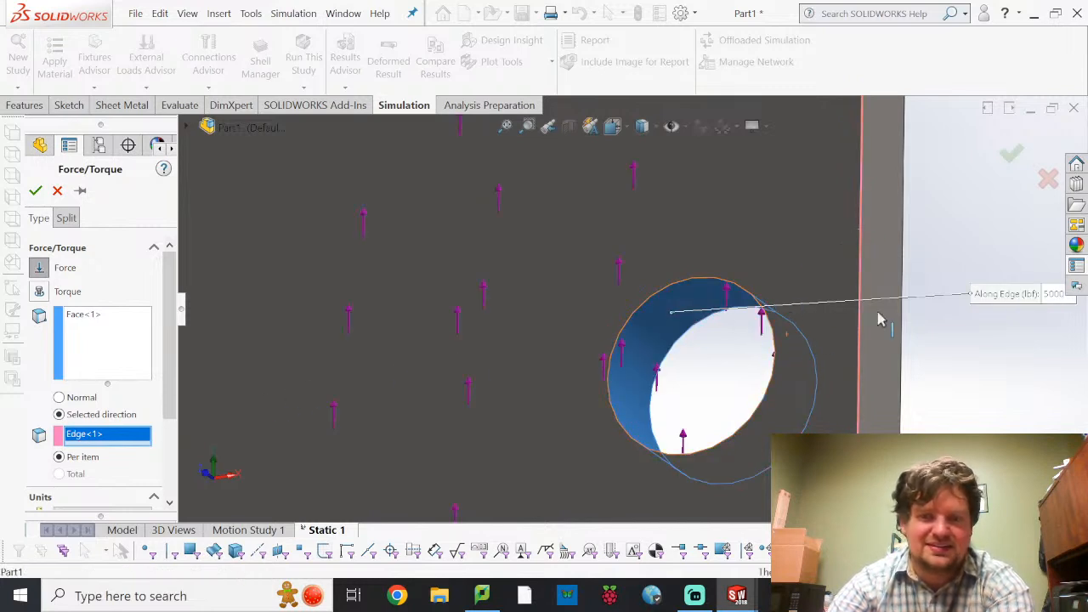
scroll(958, 356, "down", 2)
scroll(959, 357, "up", 3)
scroll(416, 363, "up", 3)
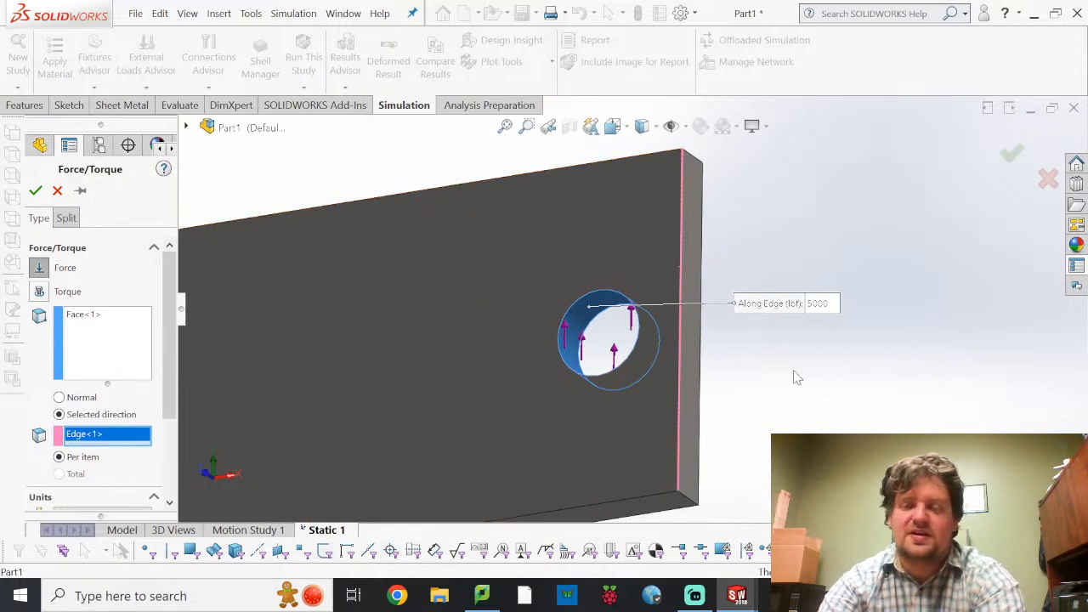
scroll(803, 416, "up", 3)
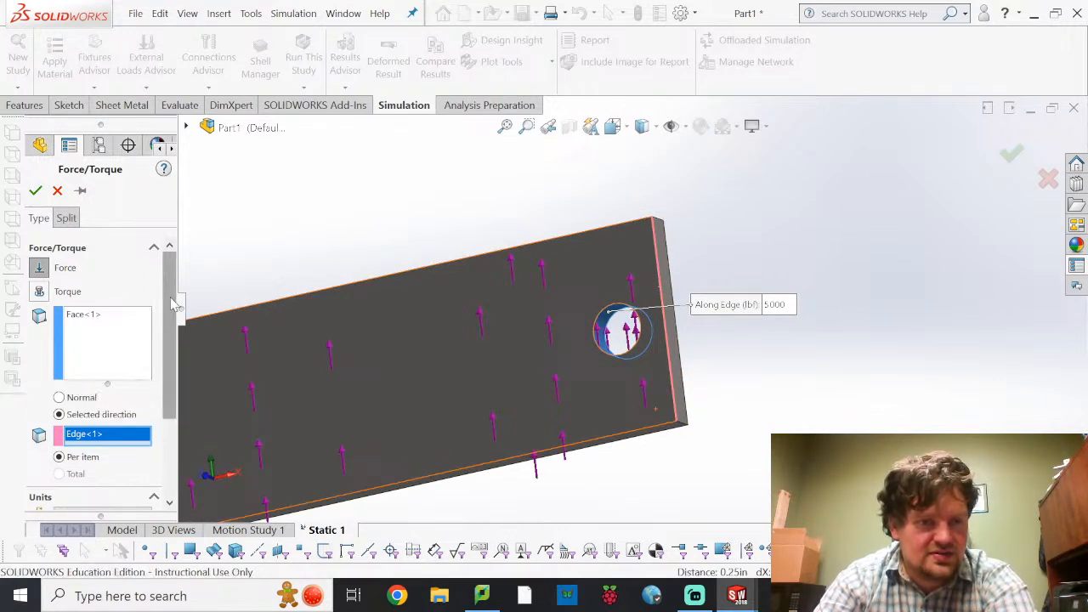
- Try reversing the direction of the 5000 lbf force on the end hole
left_click_drag(172, 304, 170, 382)
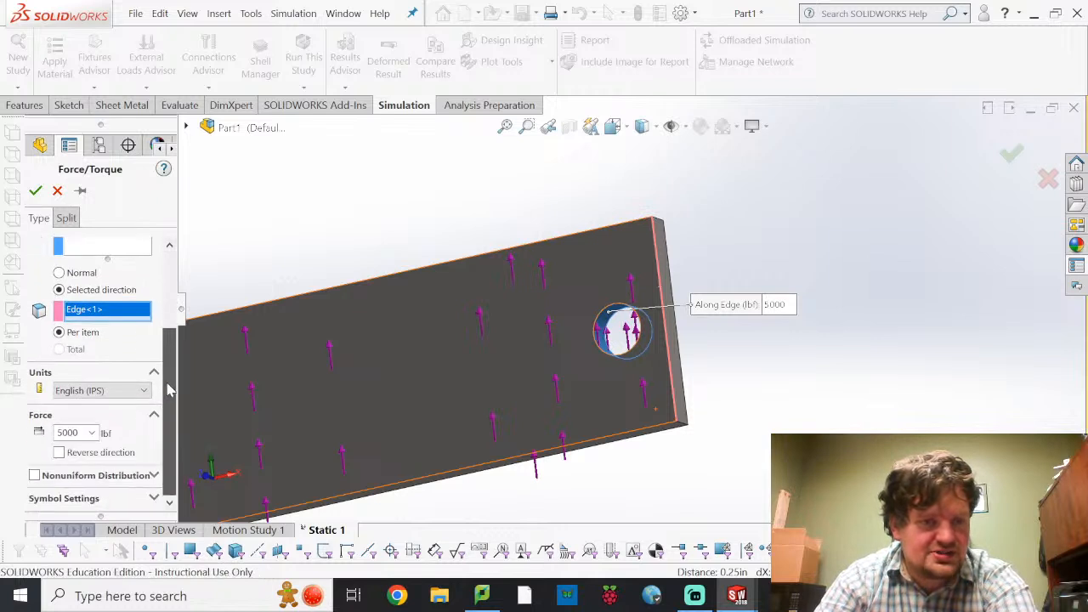
left_click(59, 453)
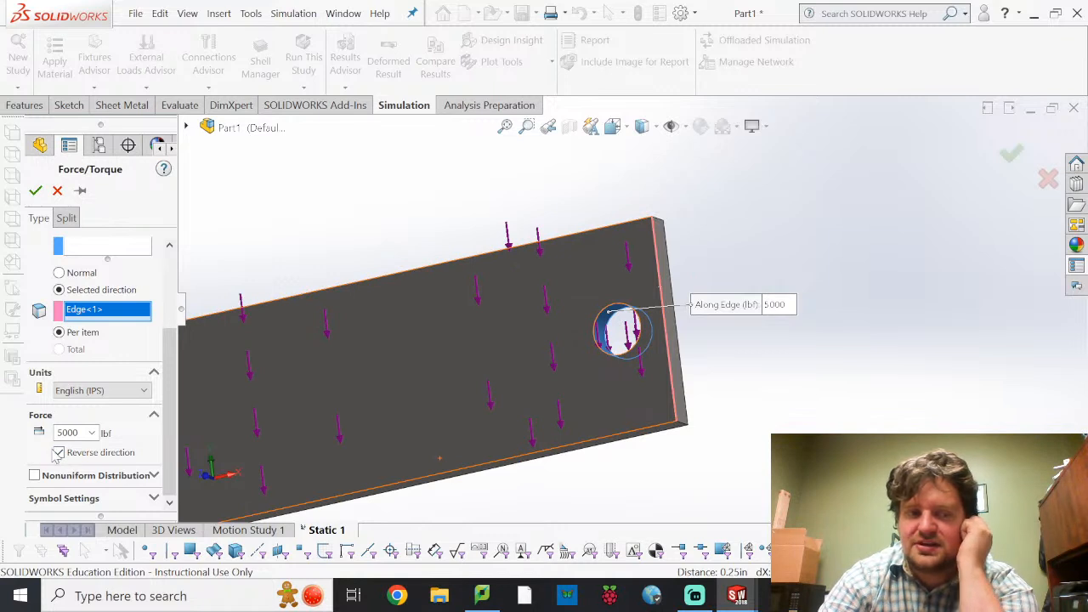
left_click(58, 453)
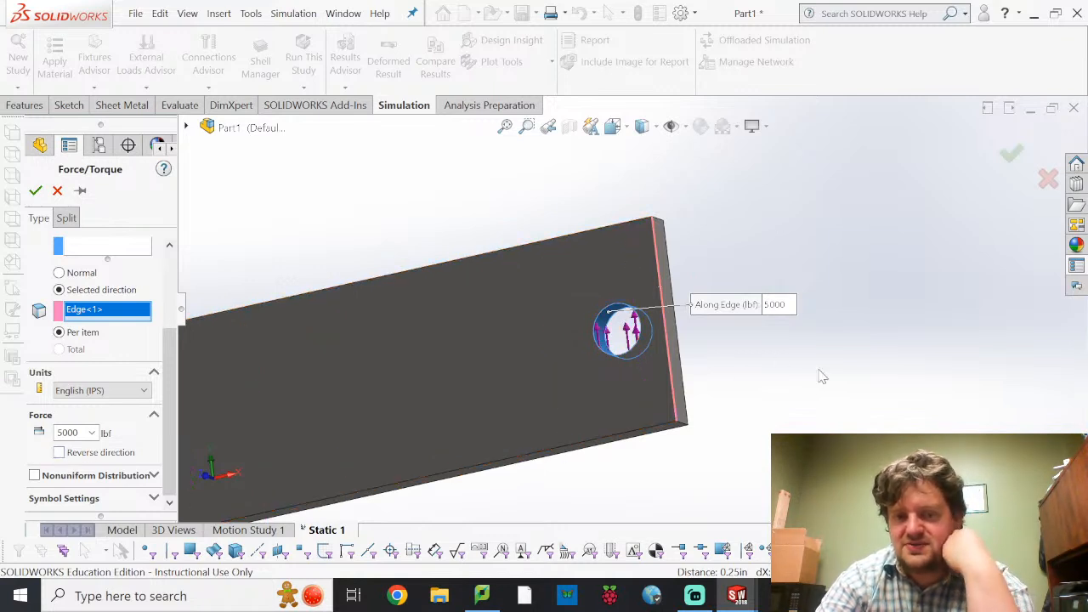
- Accept the 5000 lbf upward force on the hole at the bar's far end
scroll(901, 357, "up", 3)
scroll(709, 277, "down", 1)
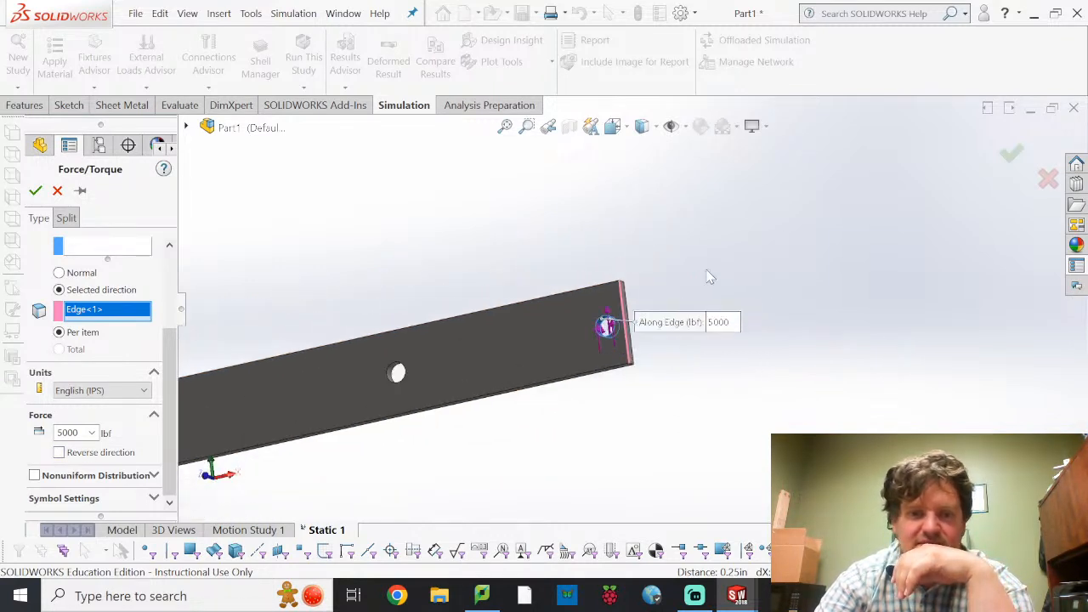
middle_click_drag(666, 289, 718, 325)
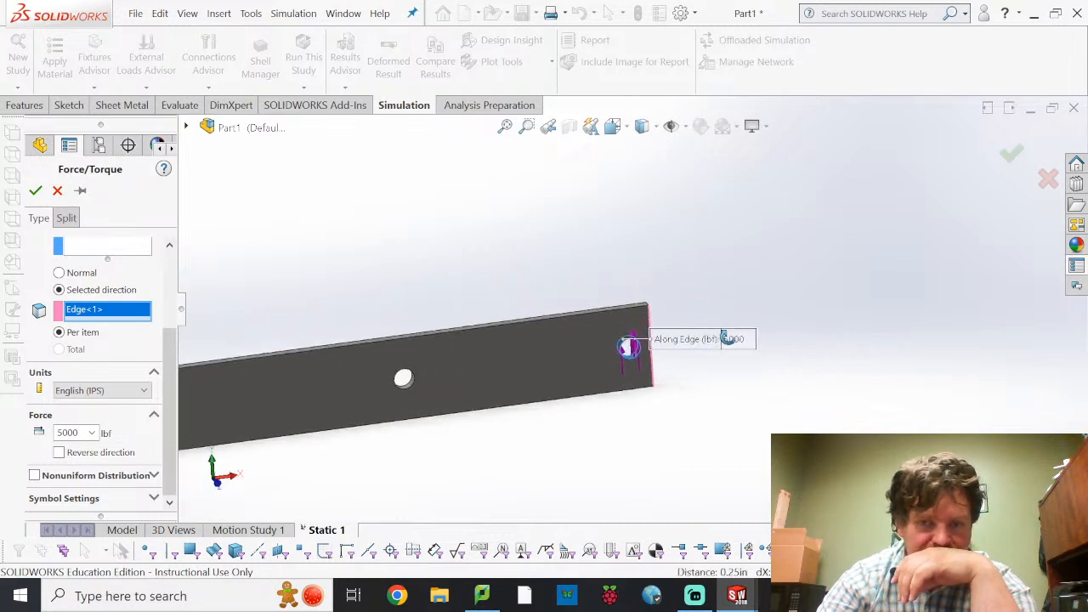
middle_click_drag(199, 318, 180, 280)
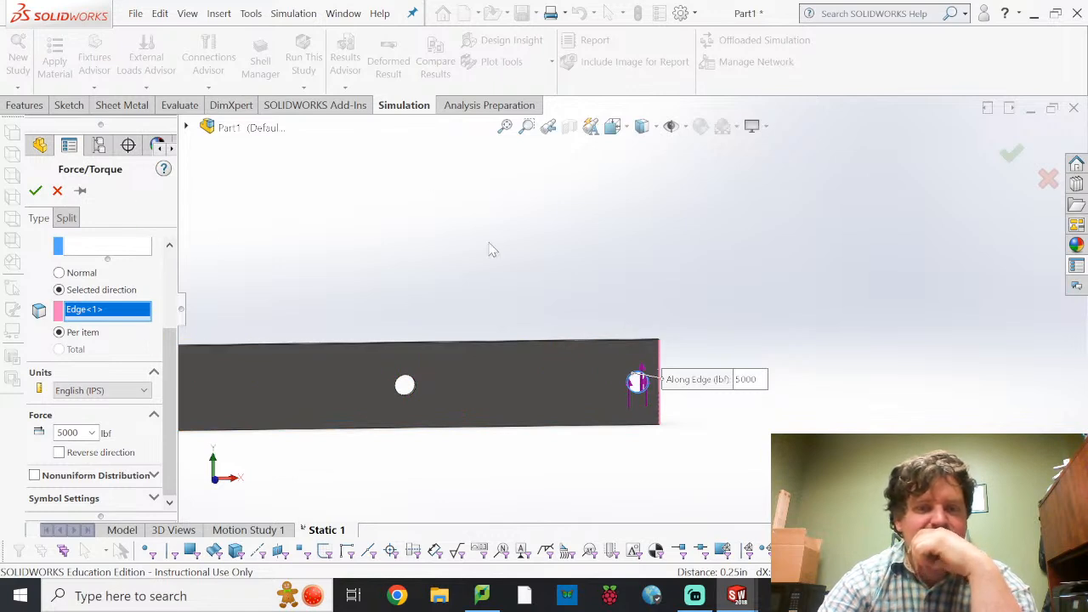
left_click(35, 192)
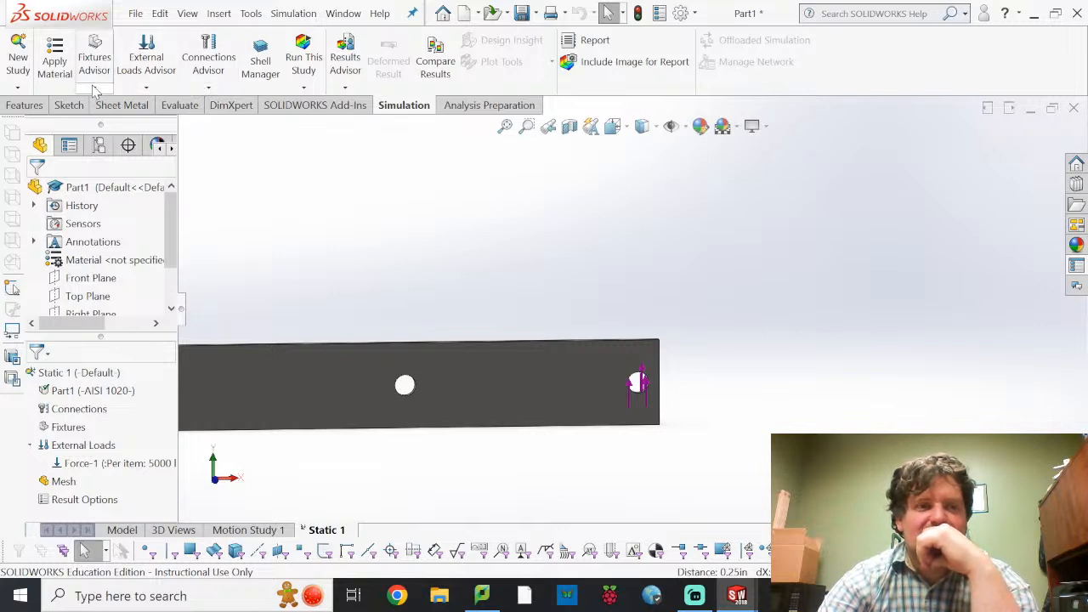
left_click(211, 88)
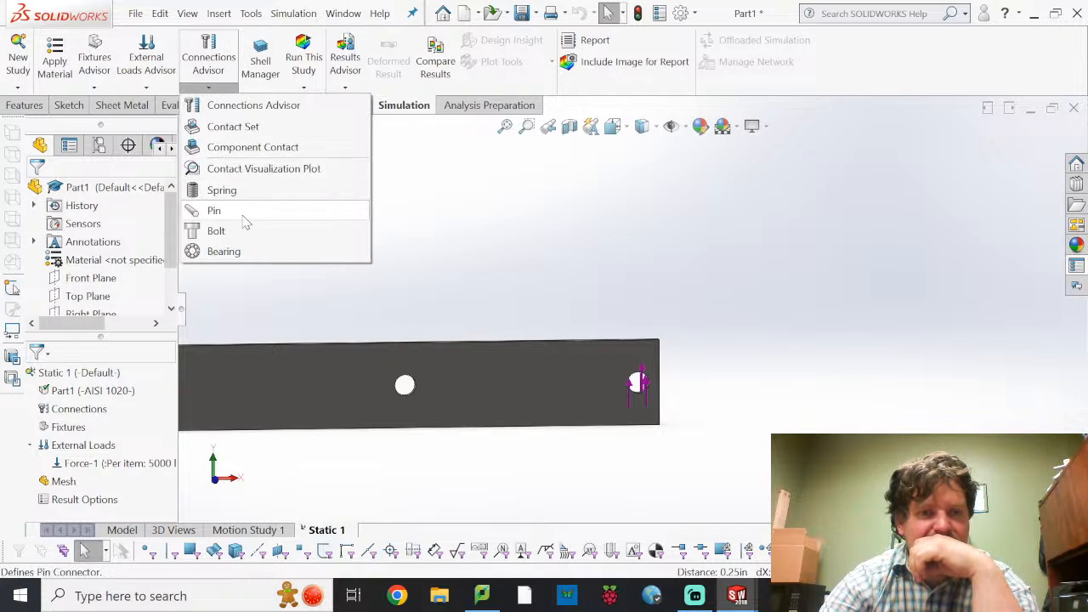
left_click(492, 244)
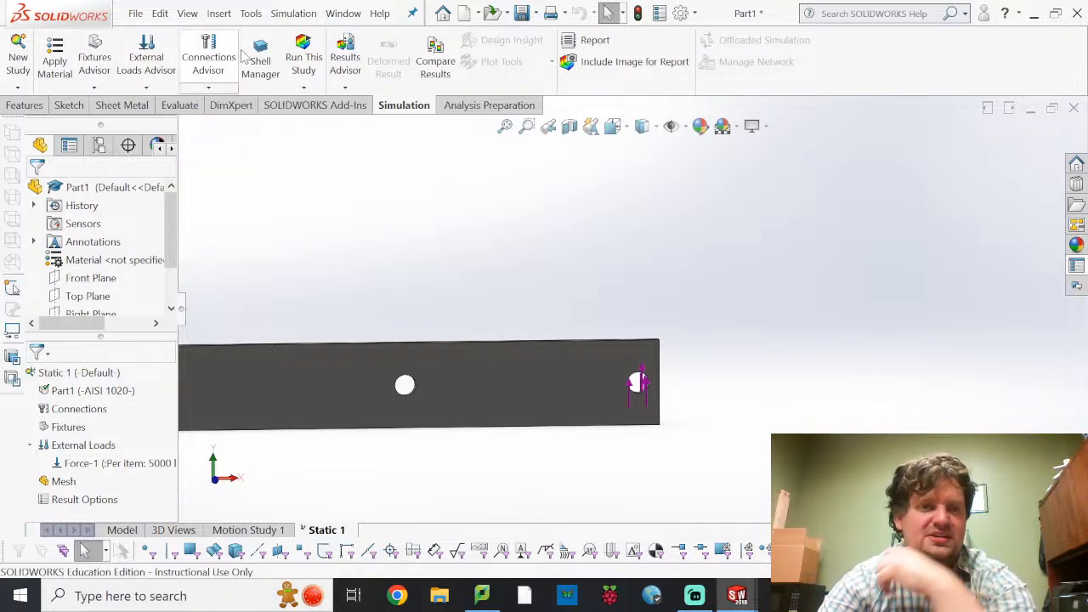
- Start a Fixed Geometry fixture on the inner cylindrical face of the hole at the bar's end opposite the loaded hole
left_click(94, 88)
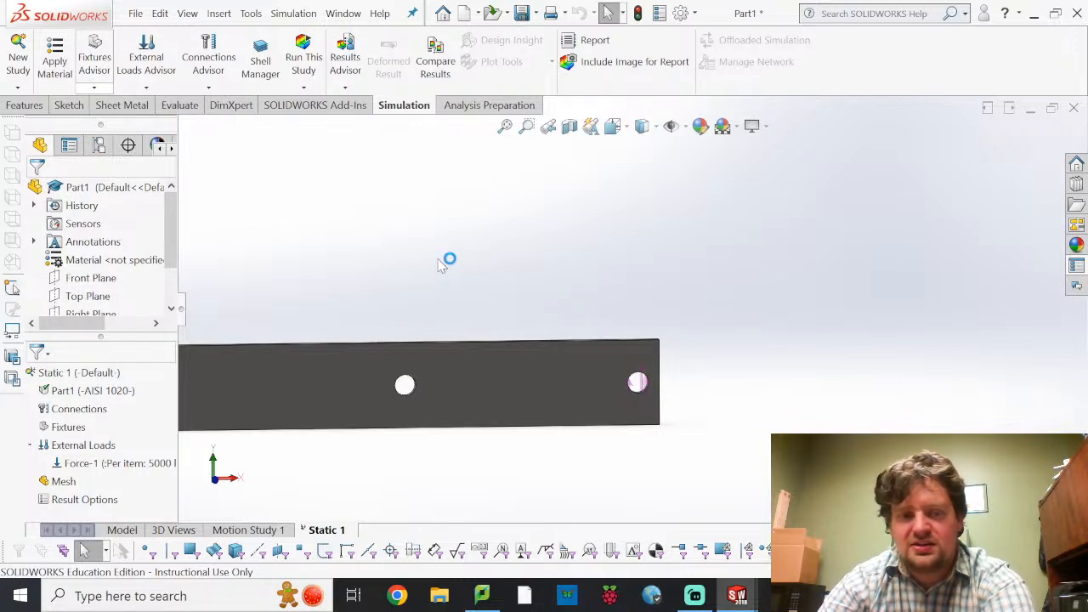
scroll(342, 383, "up", 4)
scroll(342, 358, "down", 1)
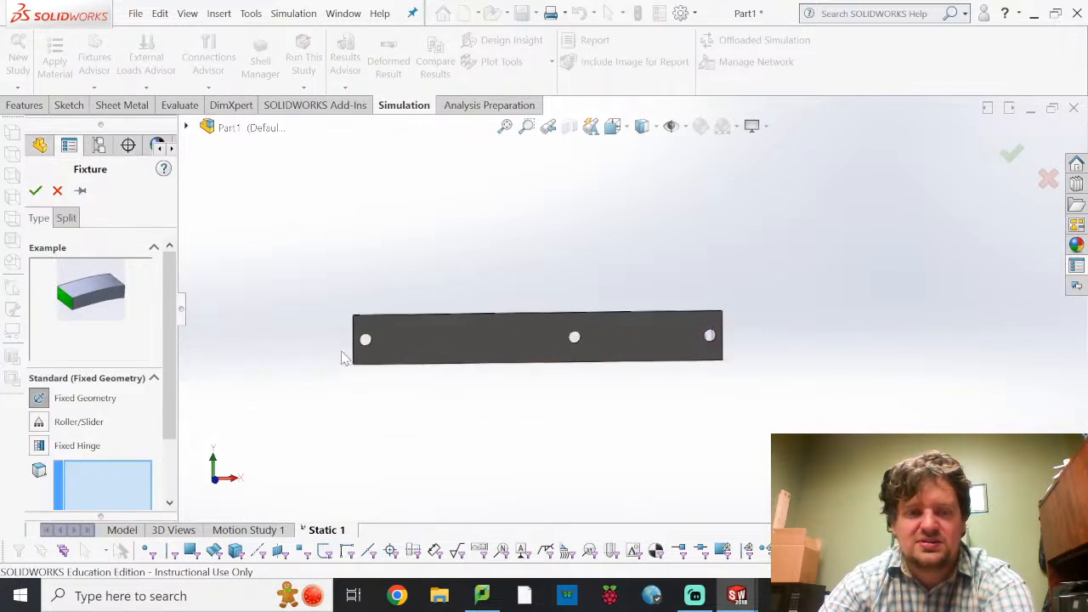
scroll(416, 334, "down", 10)
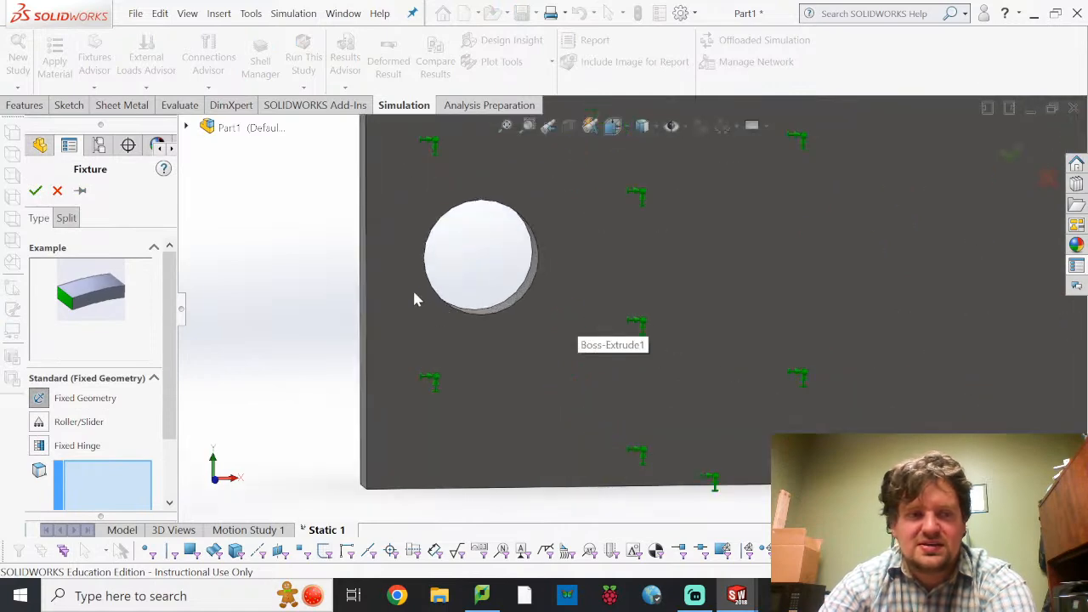
middle_click_drag(454, 299, 458, 264)
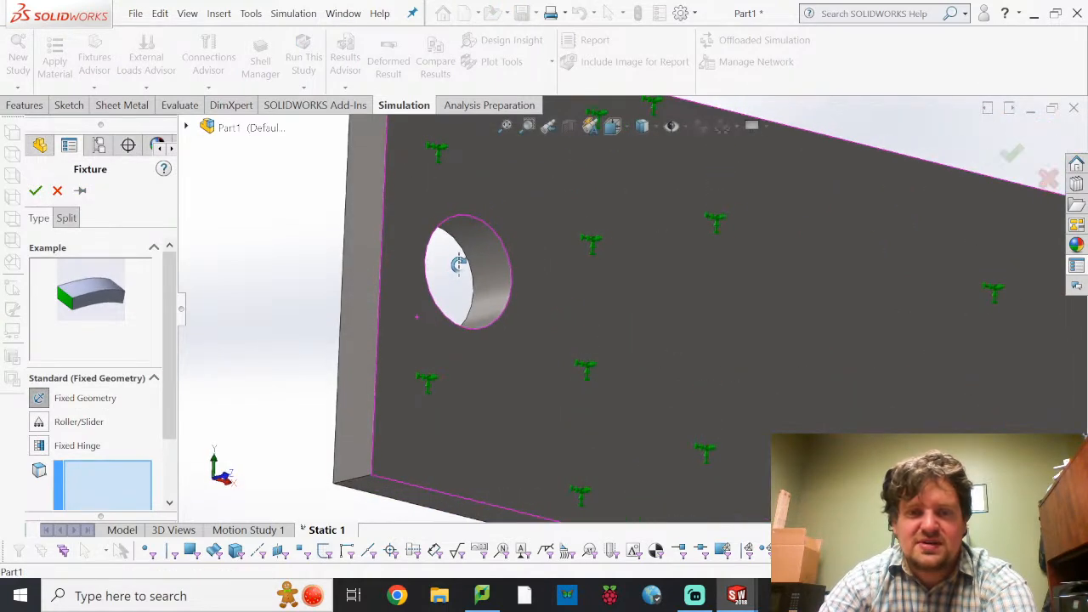
left_click(487, 264)
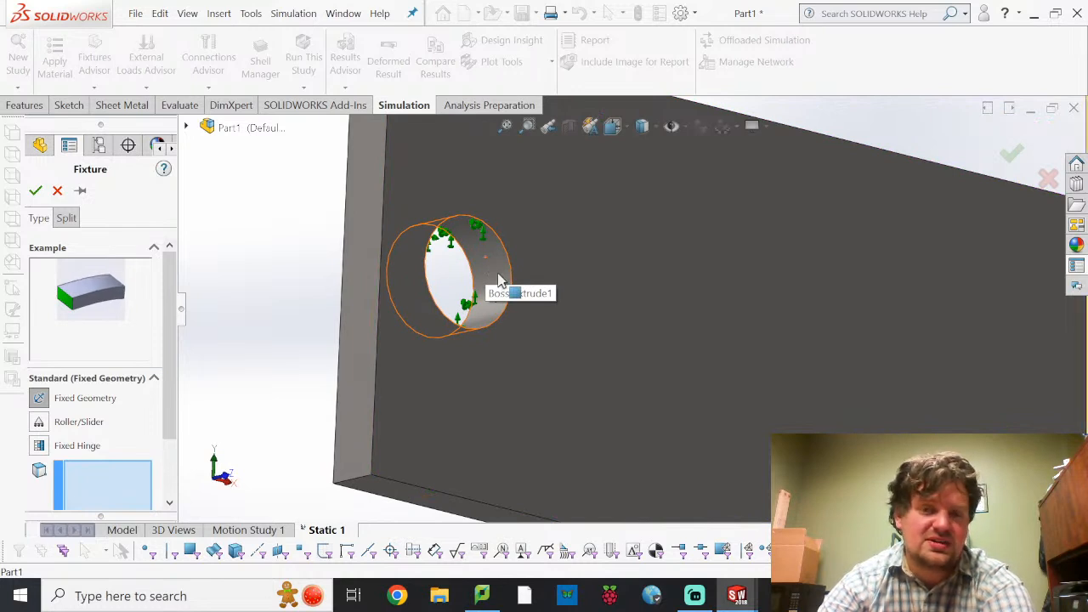
left_click(500, 281)
scroll(530, 288, "up", 3)
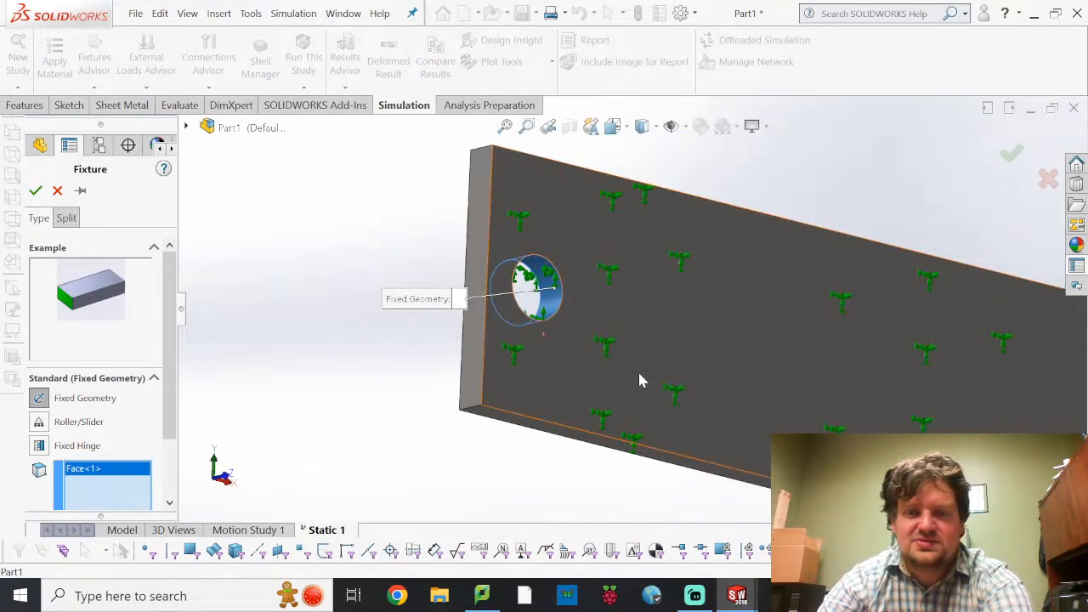
- Add the inner cylindrical face of the bar's intermediate hole to the Fixed Geometry fixture
middle_click_drag(639, 381, 876, 427)
scroll(877, 427, "up", 2)
scroll(784, 362, "down", 4)
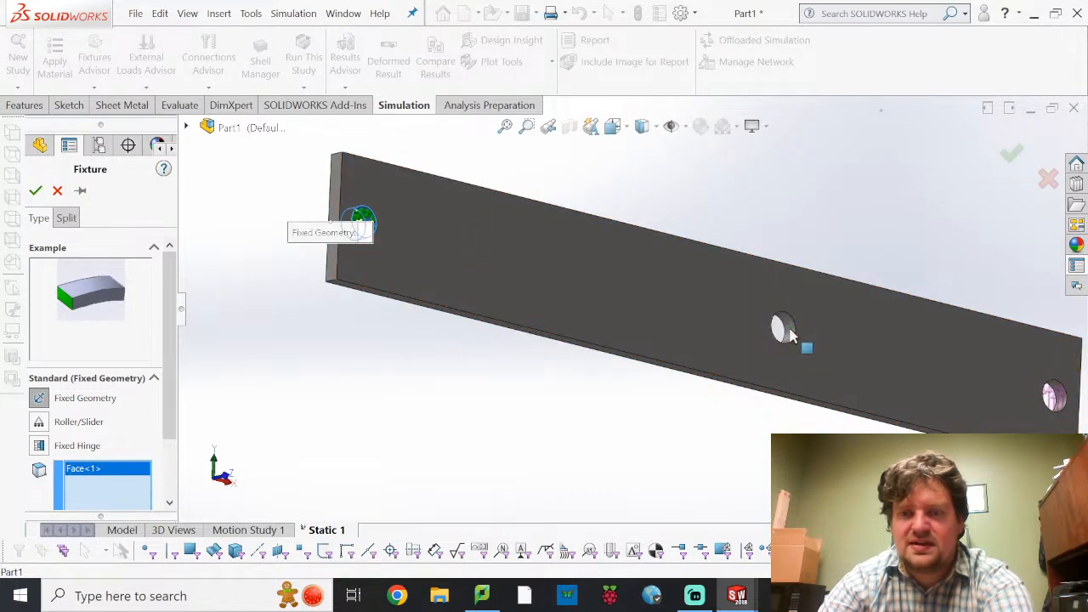
left_click(789, 332)
middle_click_drag(507, 437, 491, 465)
scroll(502, 458, "up", 3)
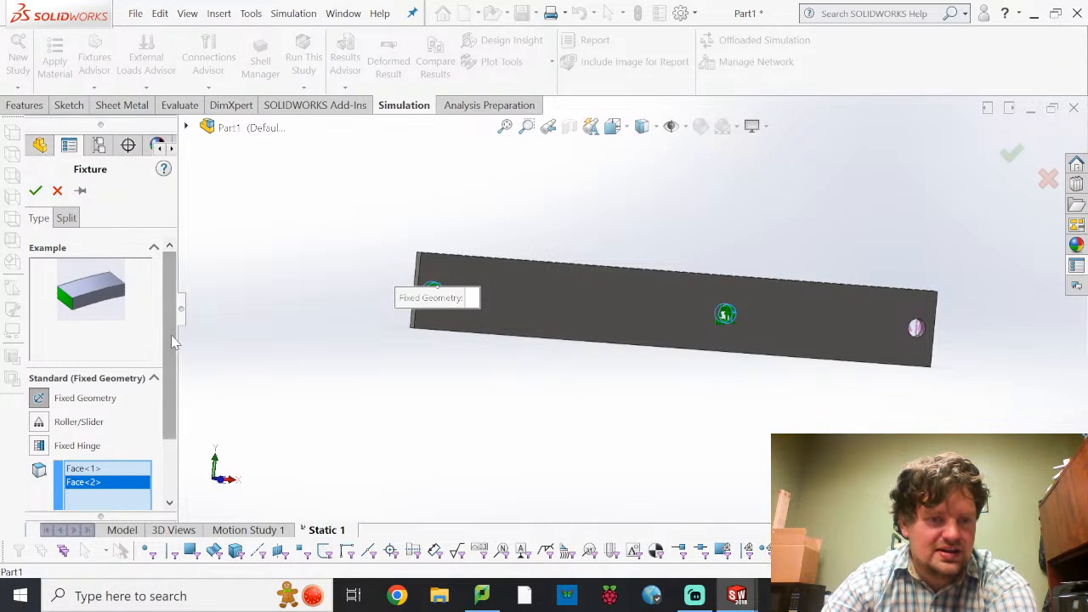
left_click_drag(174, 345, 174, 394)
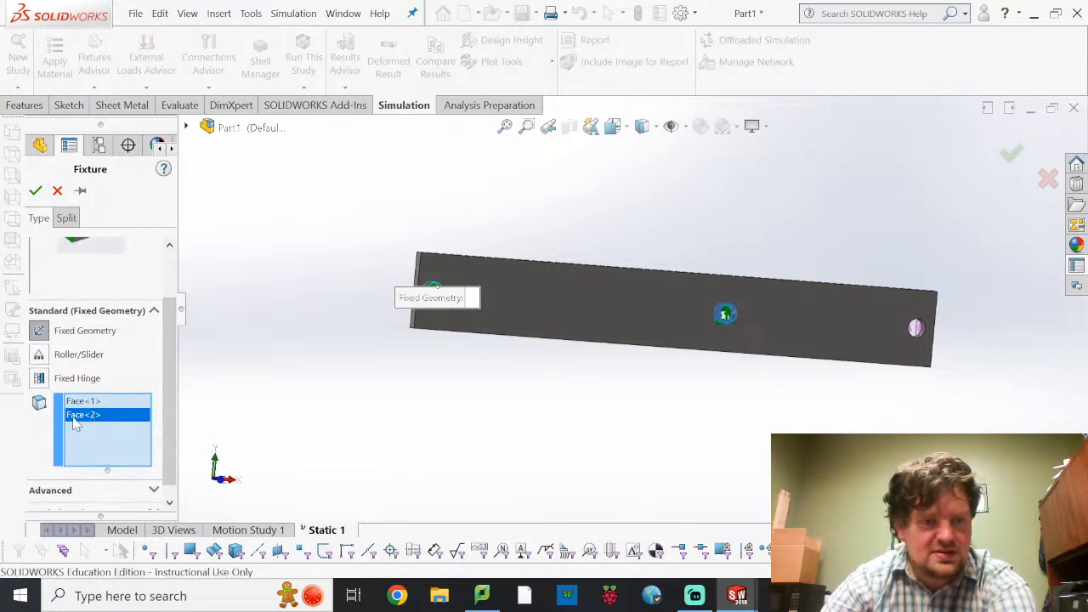
key("Delete")
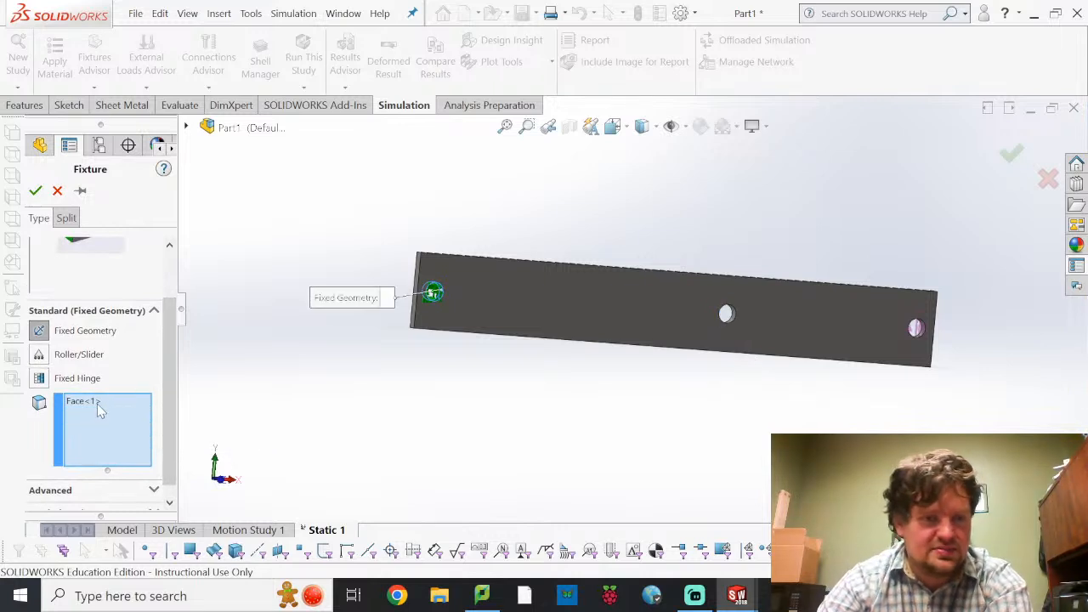
left_click_drag(169, 380, 170, 388)
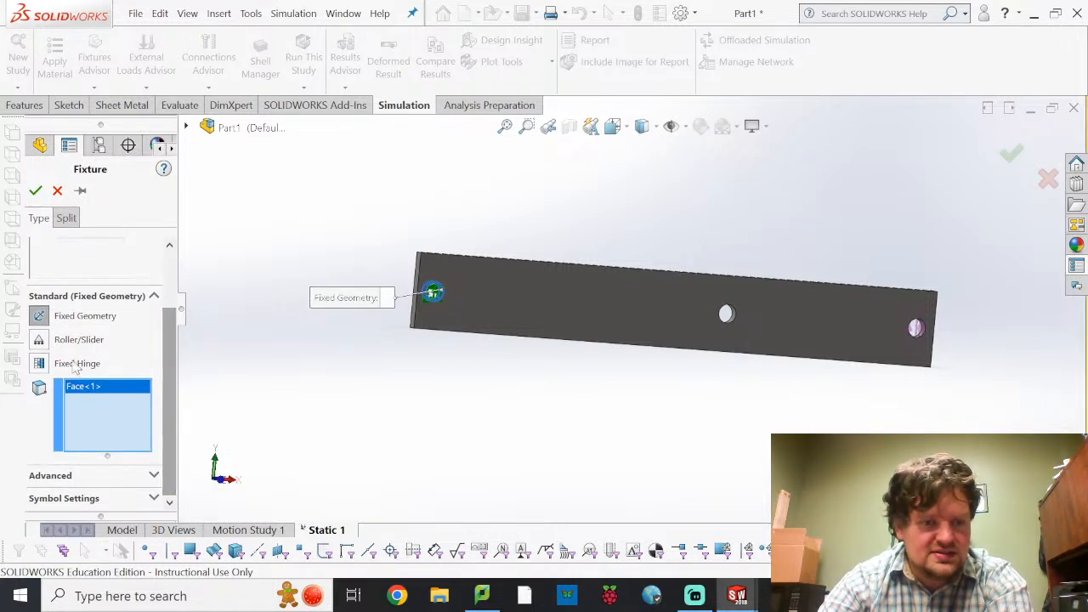
left_click(152, 474)
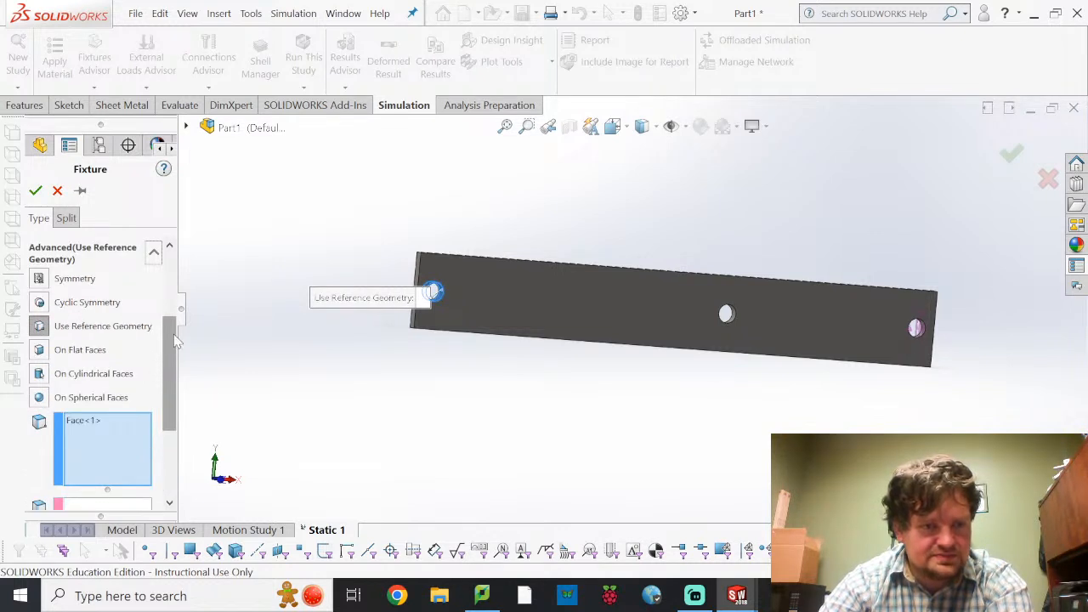
left_click_drag(174, 340, 178, 255)
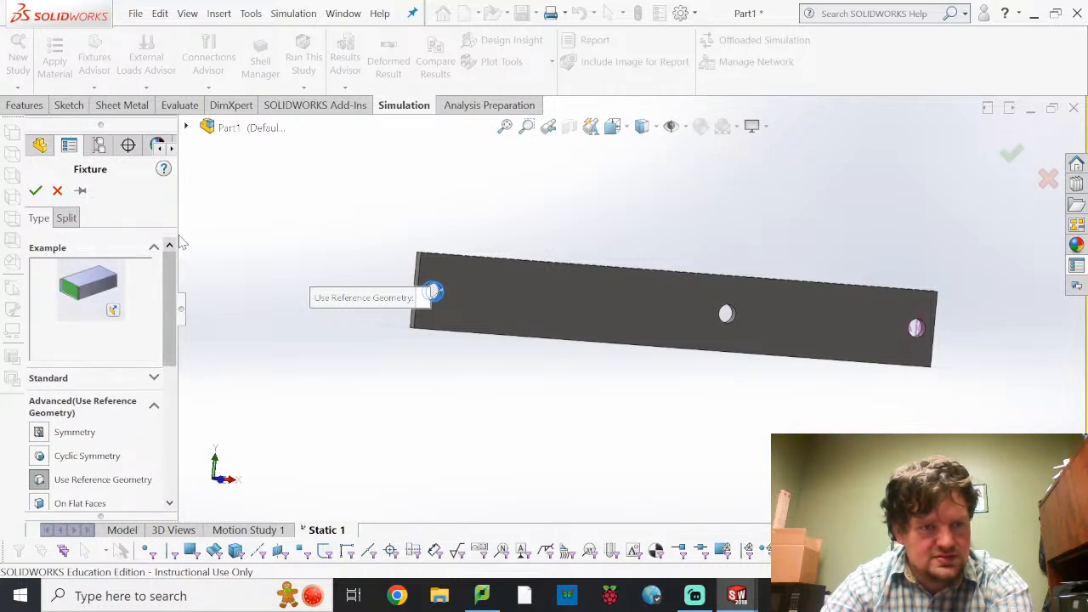
left_click(57, 191)
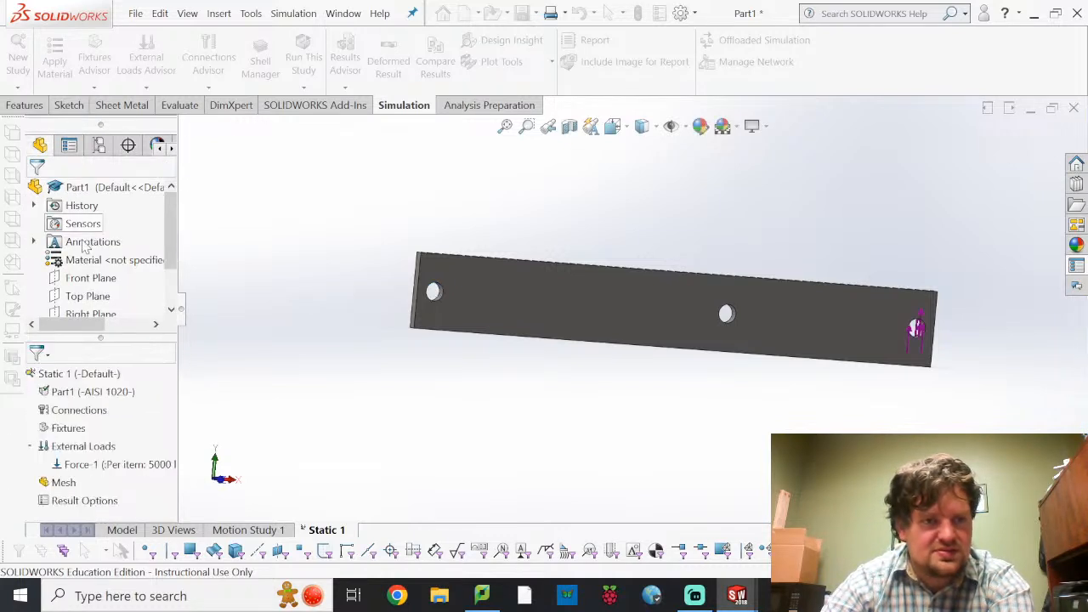
- Try to define a pin connector with retaining ring on the inner cylindrical face of the end hole opposite the loaded hole
left_click(95, 88)
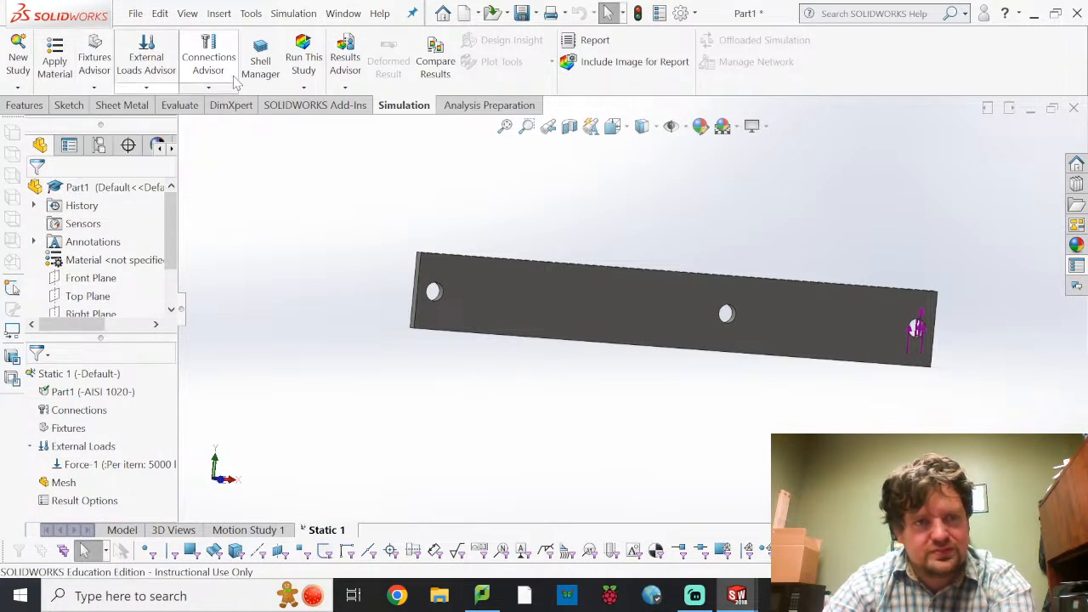
left_click(208, 88)
left_click(249, 215)
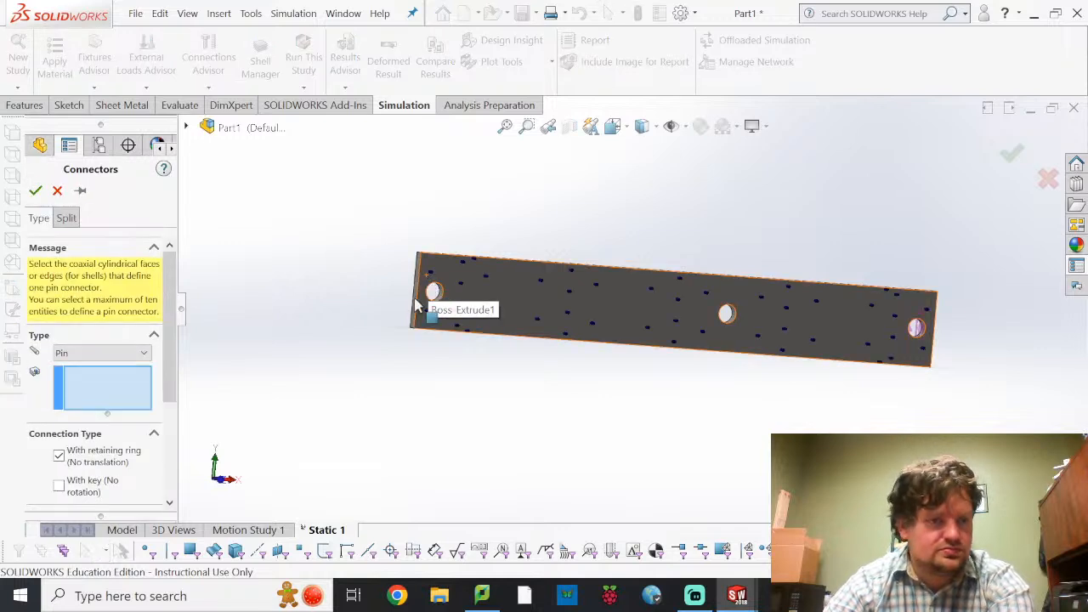
scroll(459, 306, "down", 5)
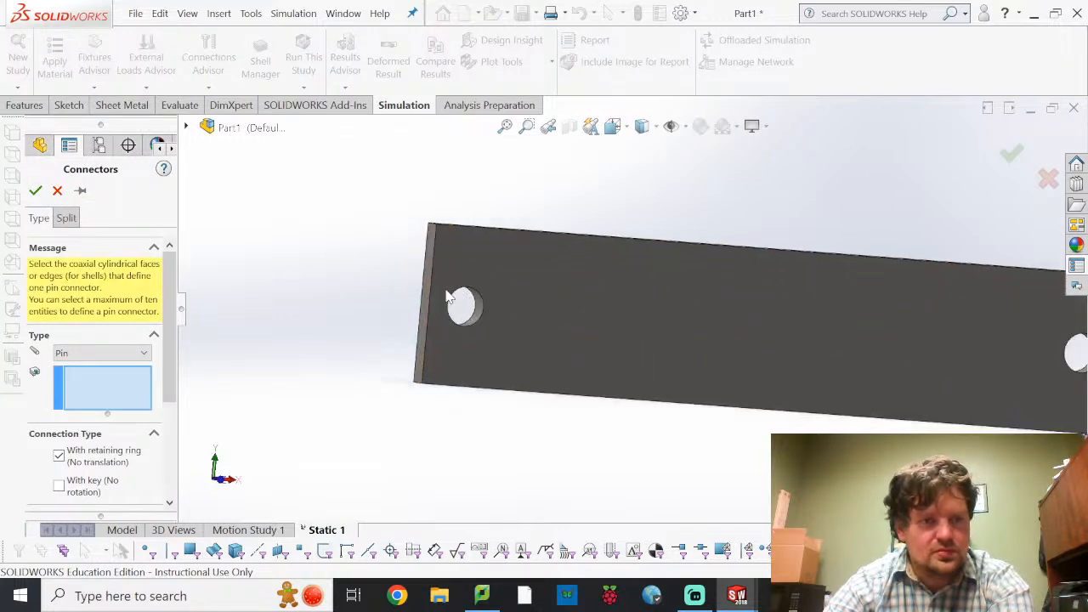
left_click(501, 320)
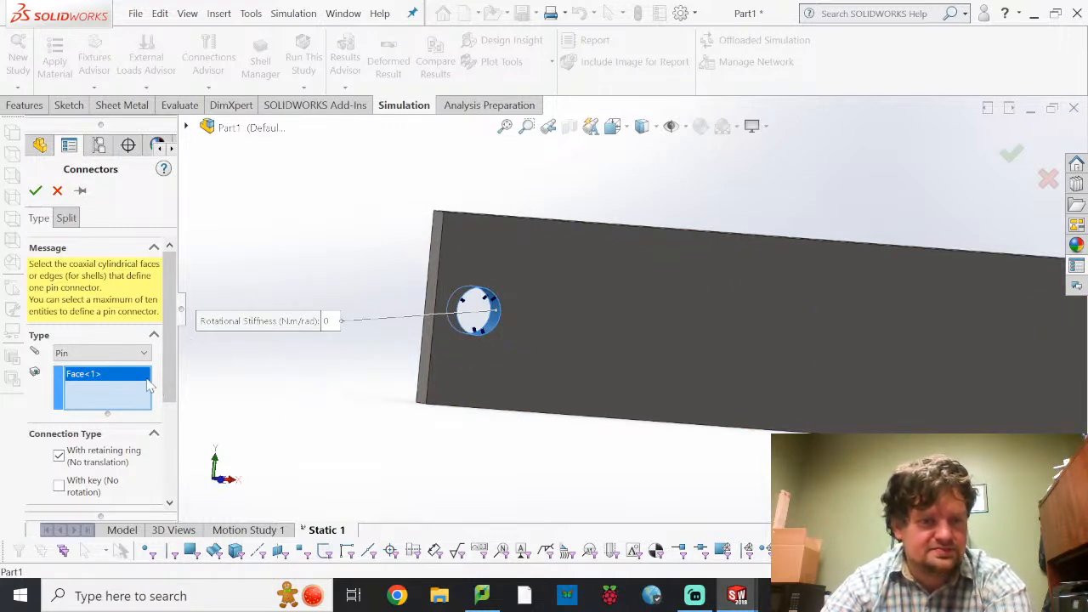
left_click_drag(166, 314, 168, 406)
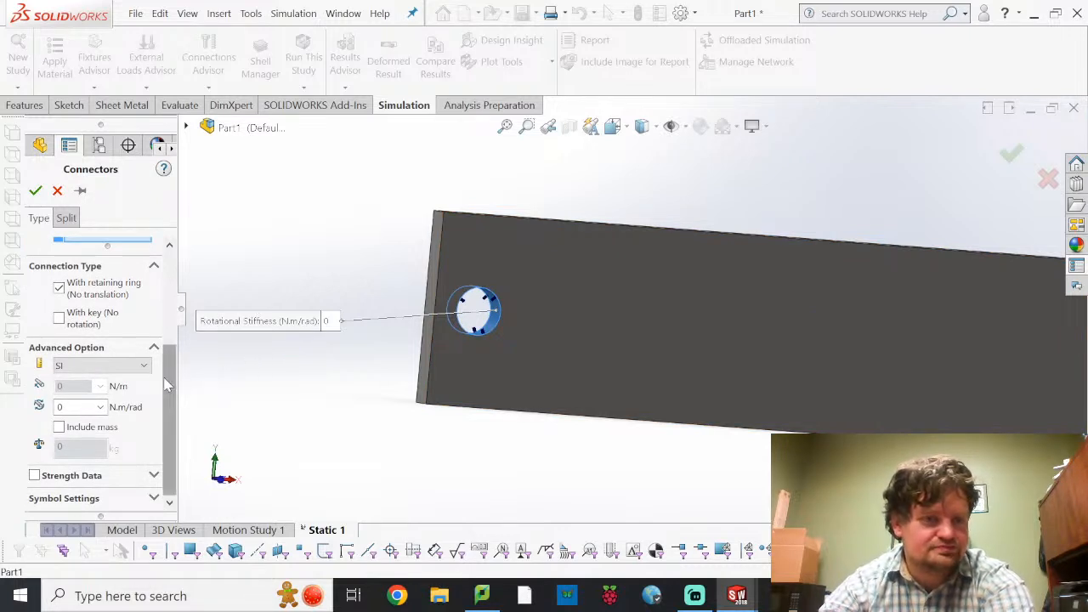
left_click(154, 476)
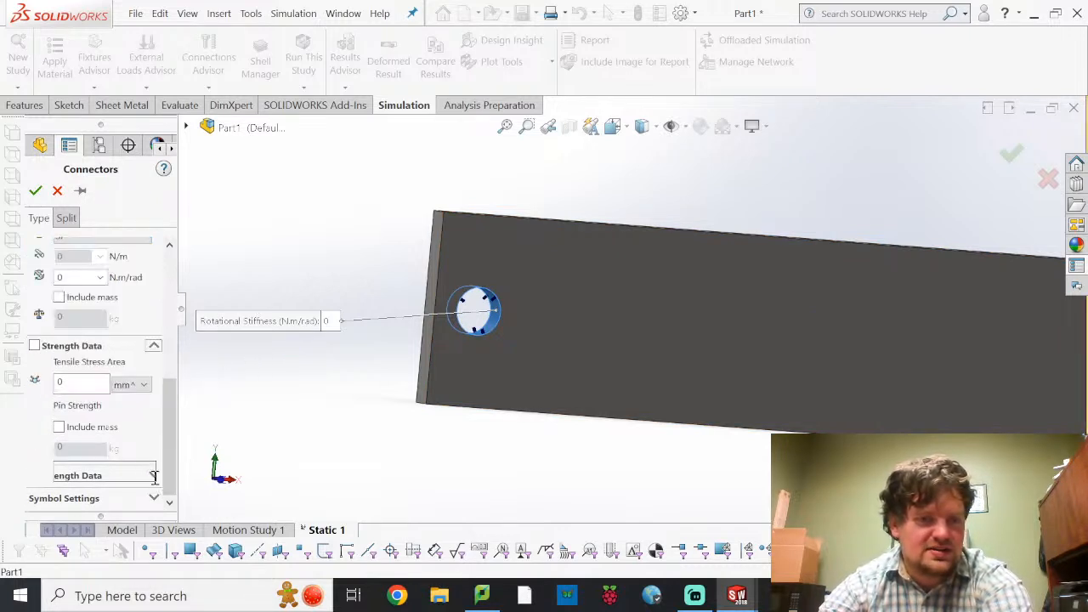
left_click(154, 348)
scroll(175, 373, "up", 3)
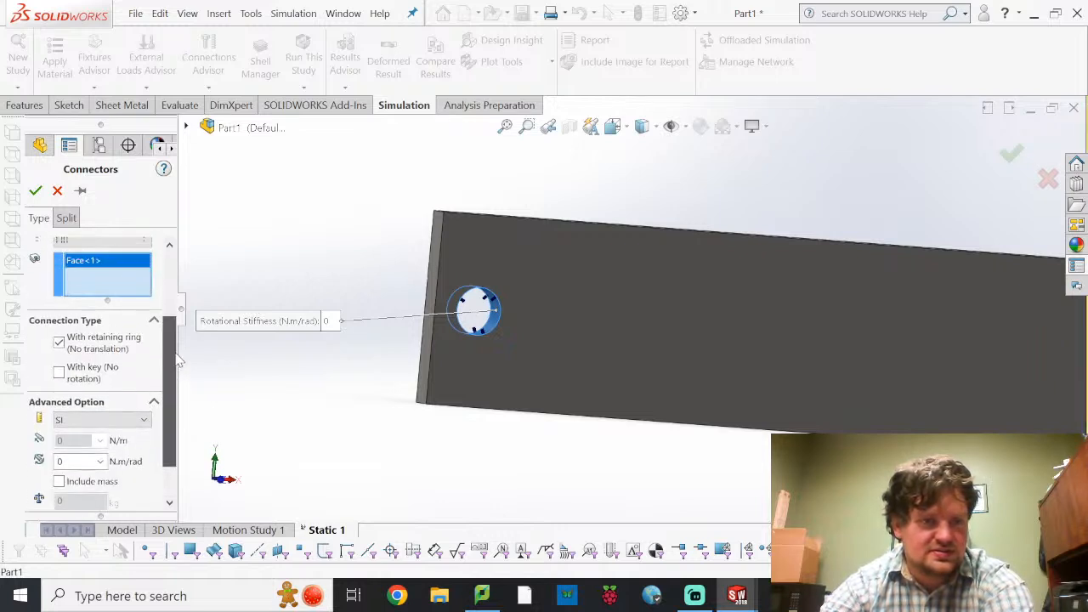
left_click_drag(178, 361, 174, 314)
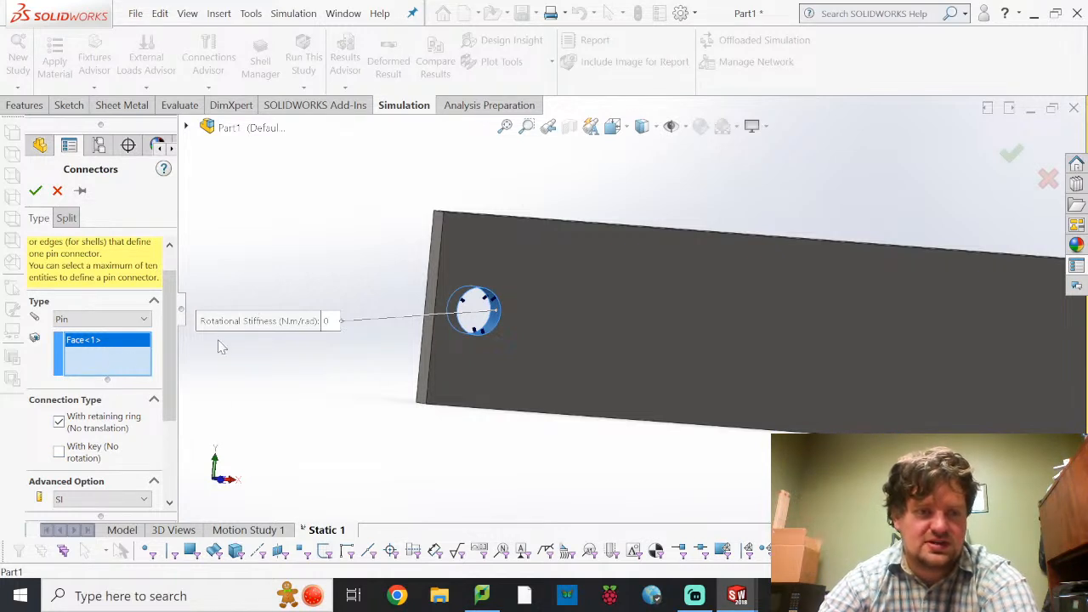
left_click(35, 191)
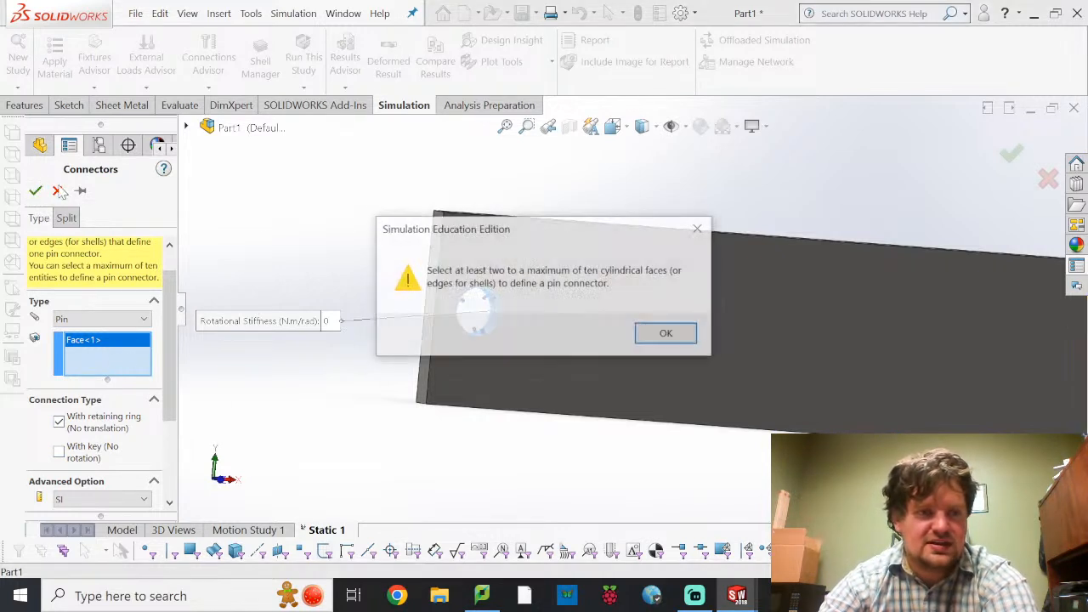
left_click(666, 334)
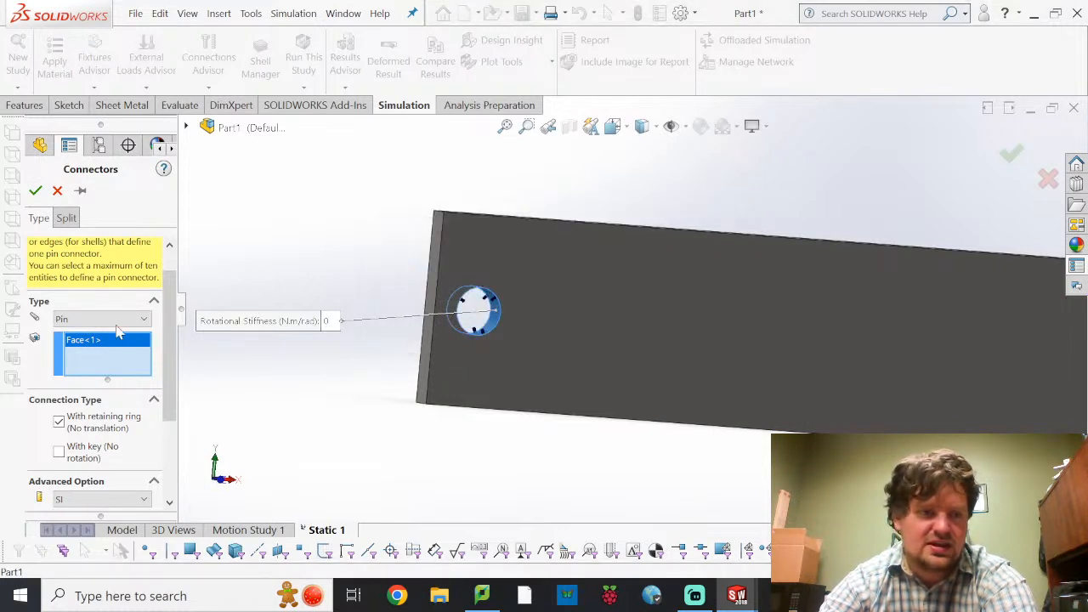
left_click(57, 190)
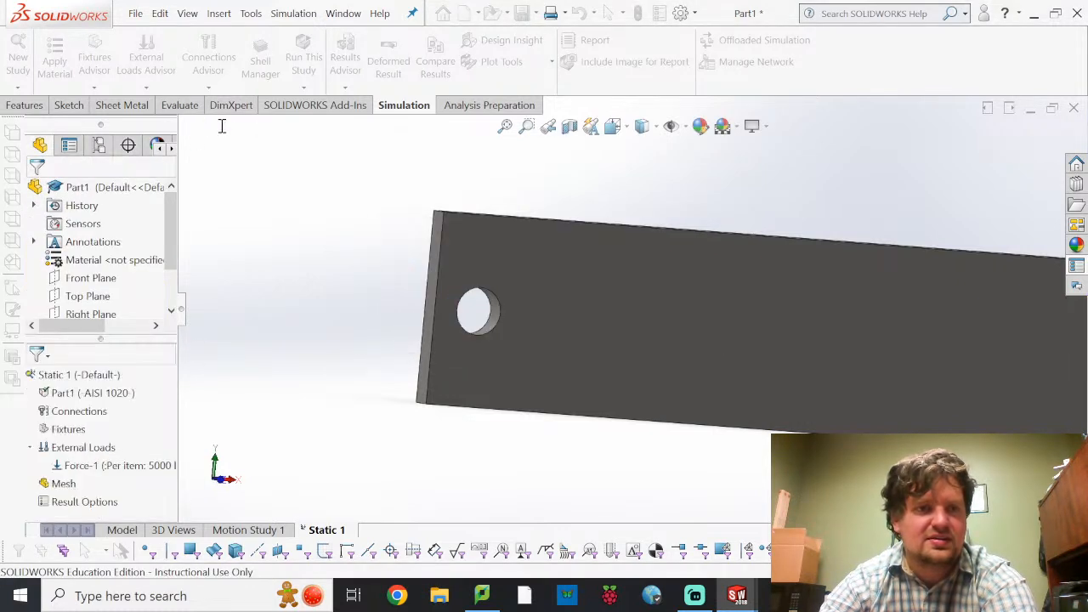
- Apply a Roller/Slider fixture to the inner cylindrical face of the end hole opposite the loaded hole
left_click(94, 89)
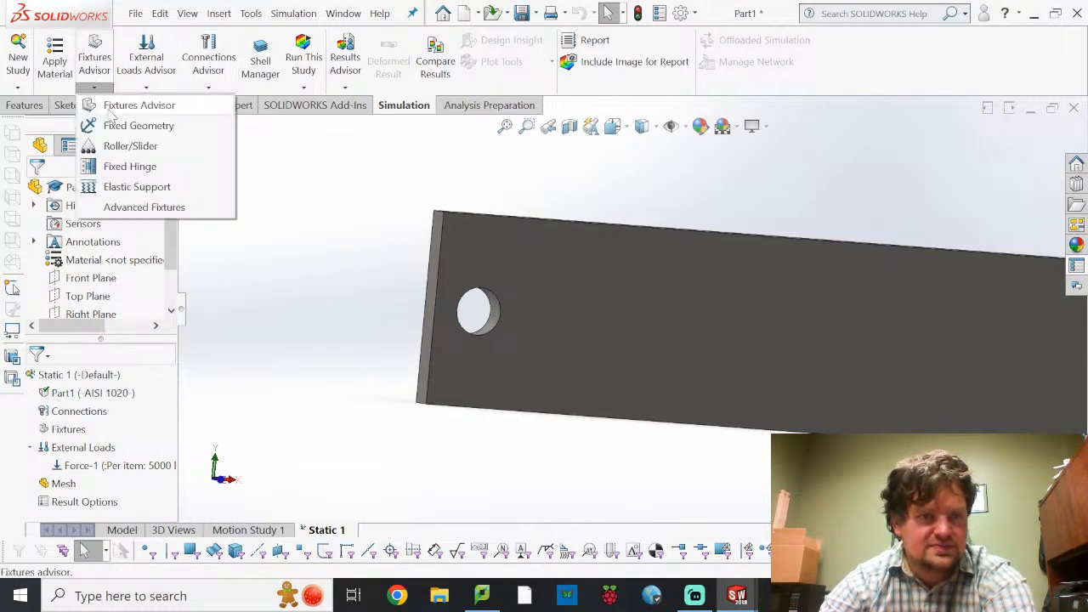
left_click(160, 165)
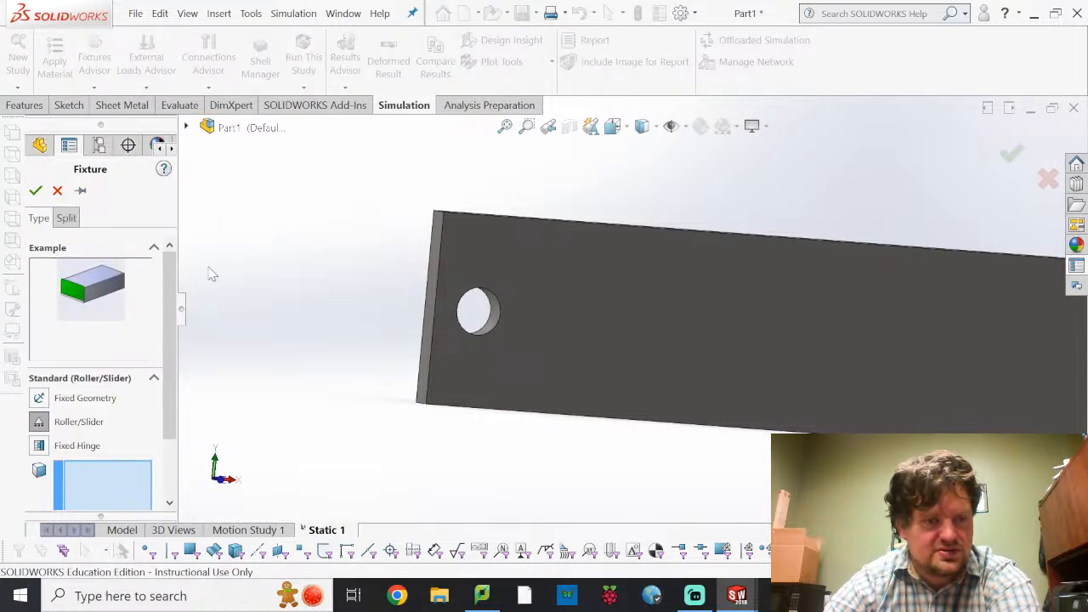
mouse_move(168, 338)
left_mouse_down()
mouse_move(166, 379)
mouse_move(158, 334)
mouse_move(166, 343)
left_mouse_up()
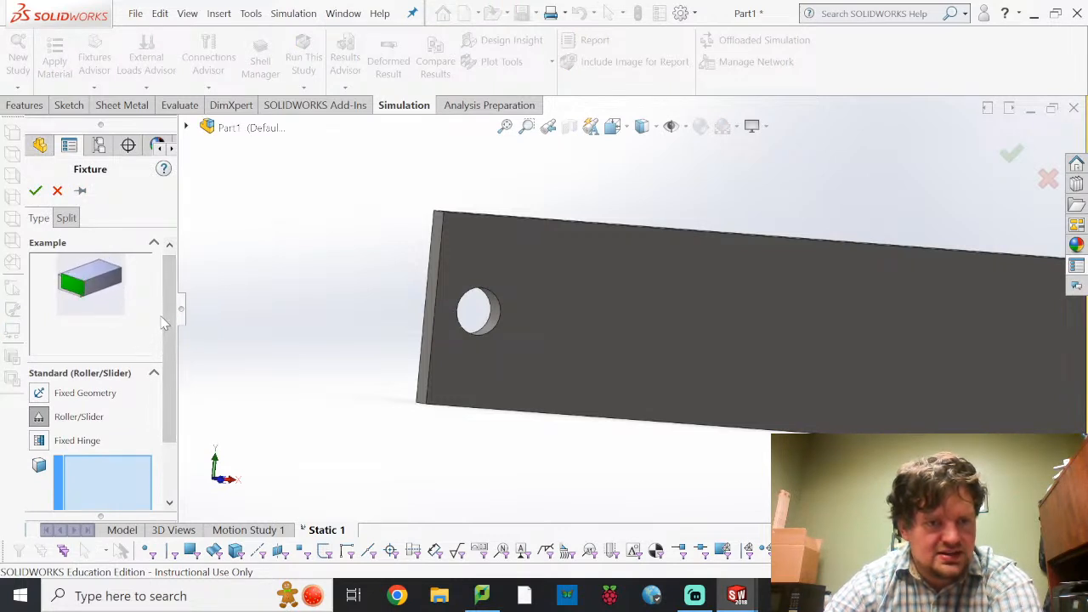
scroll(107, 385, "down", 2)
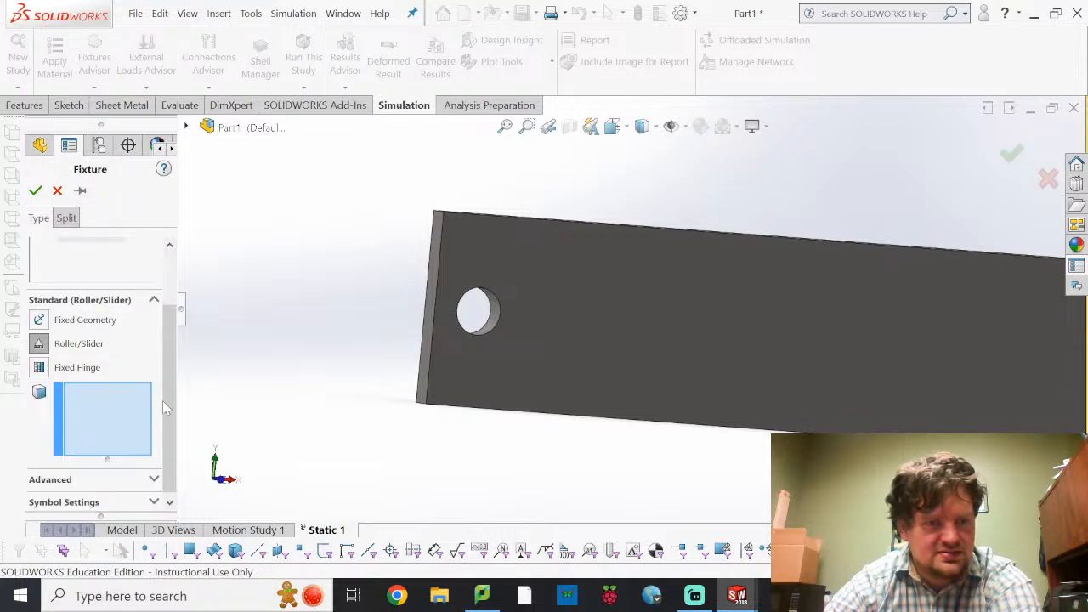
left_click(497, 318)
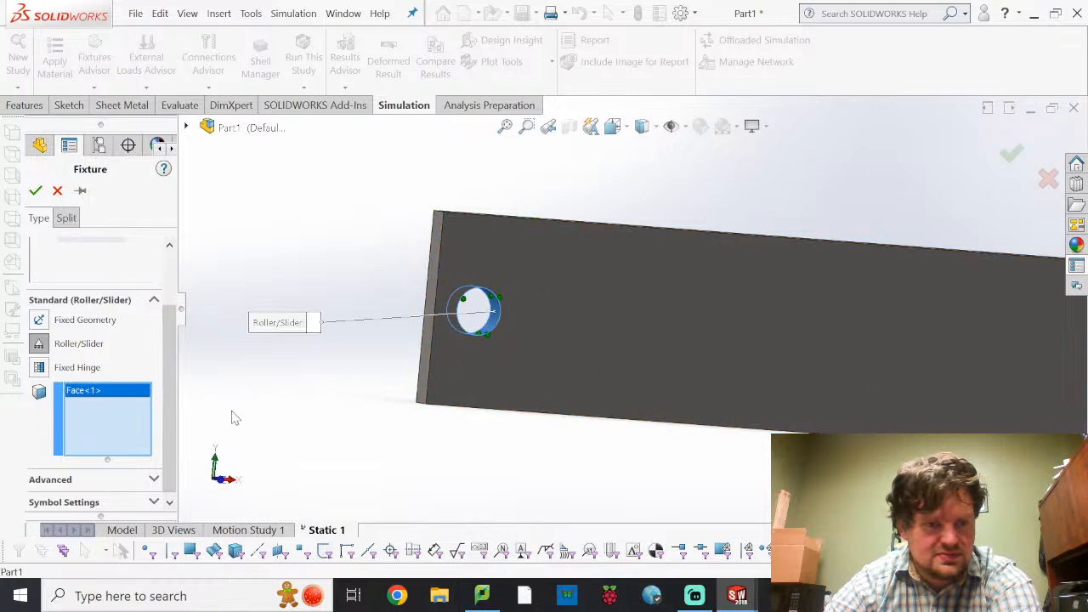
scroll(231, 416, "down", 3)
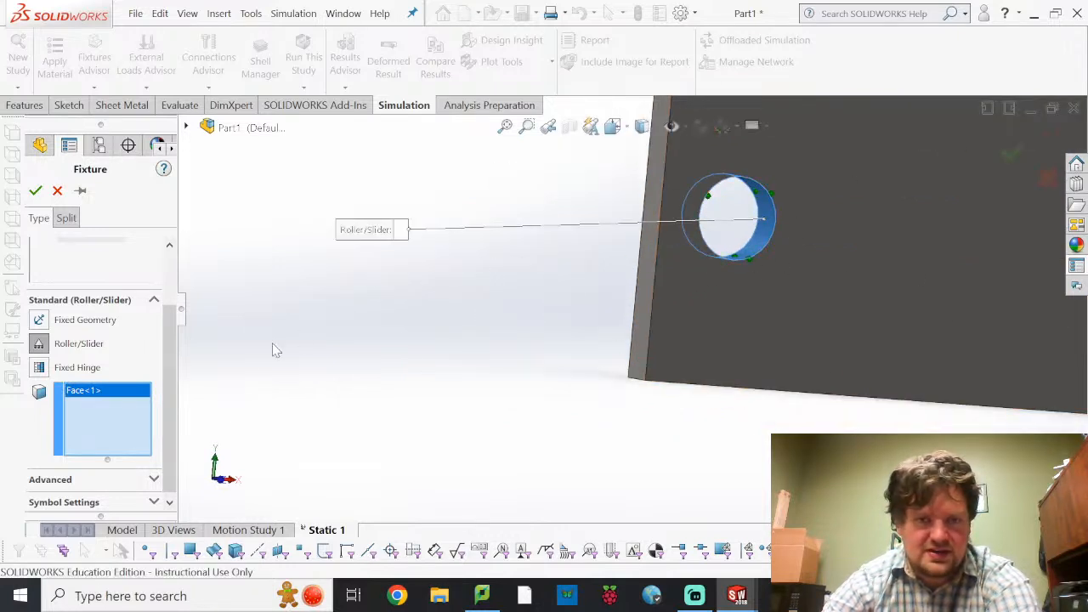
left_click_drag(172, 383, 228, 431)
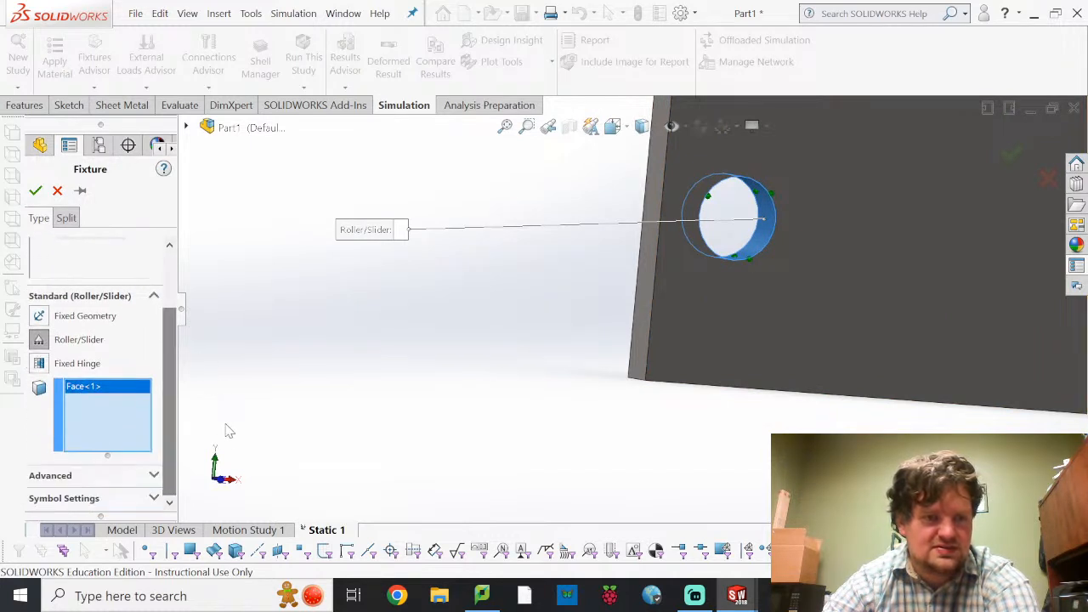
left_click(35, 191)
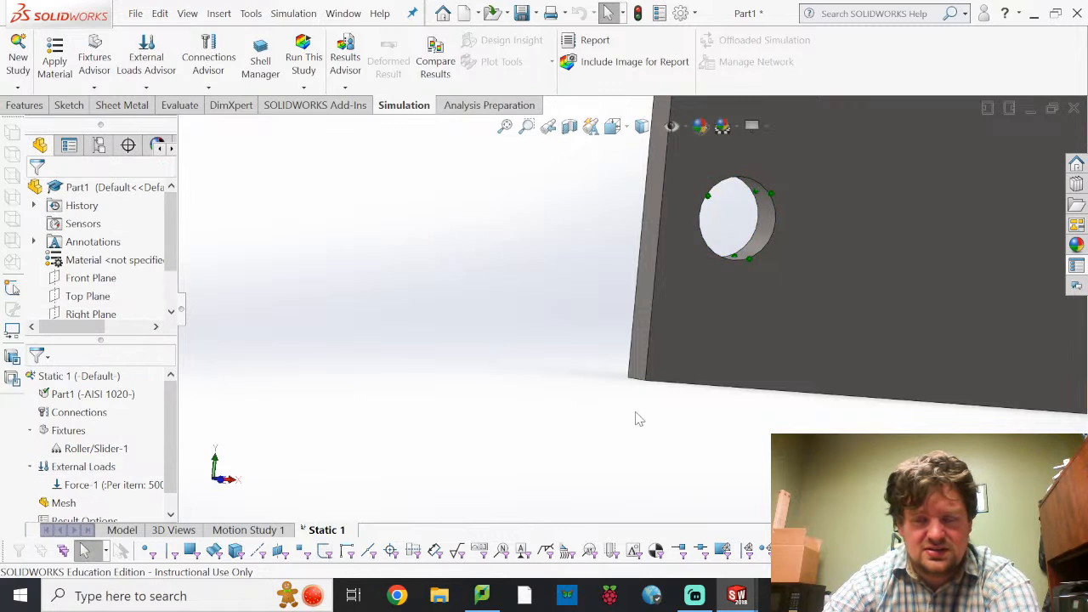
- Apply a Fixed Hinge fixture to the inner cylindrical face of the bar's intermediate hole
scroll(655, 428, "up", 8)
scroll(976, 308, "down", 4)
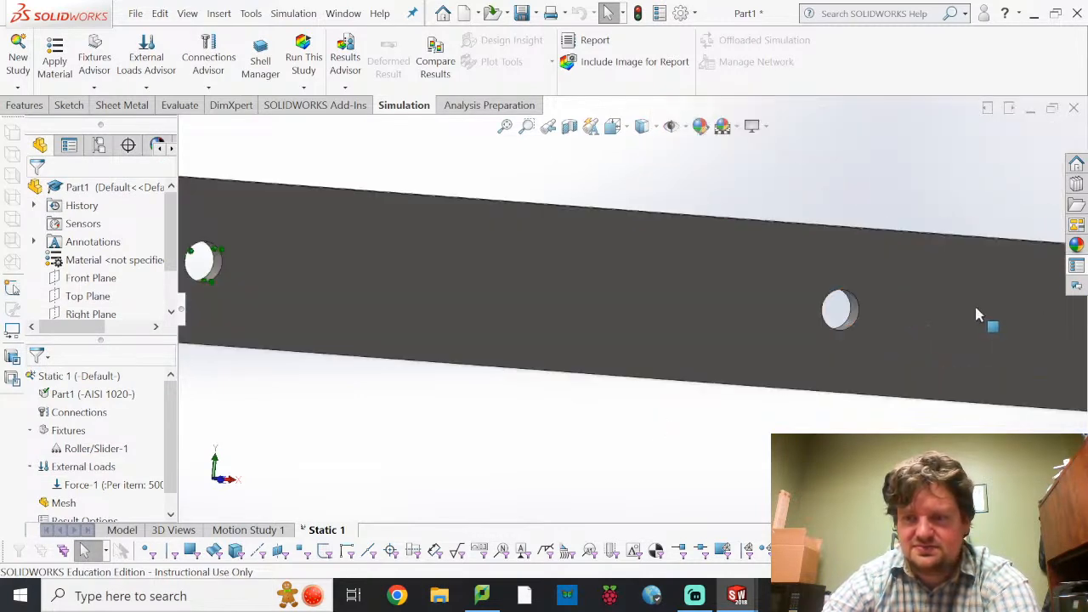
scroll(978, 314, "down", 4)
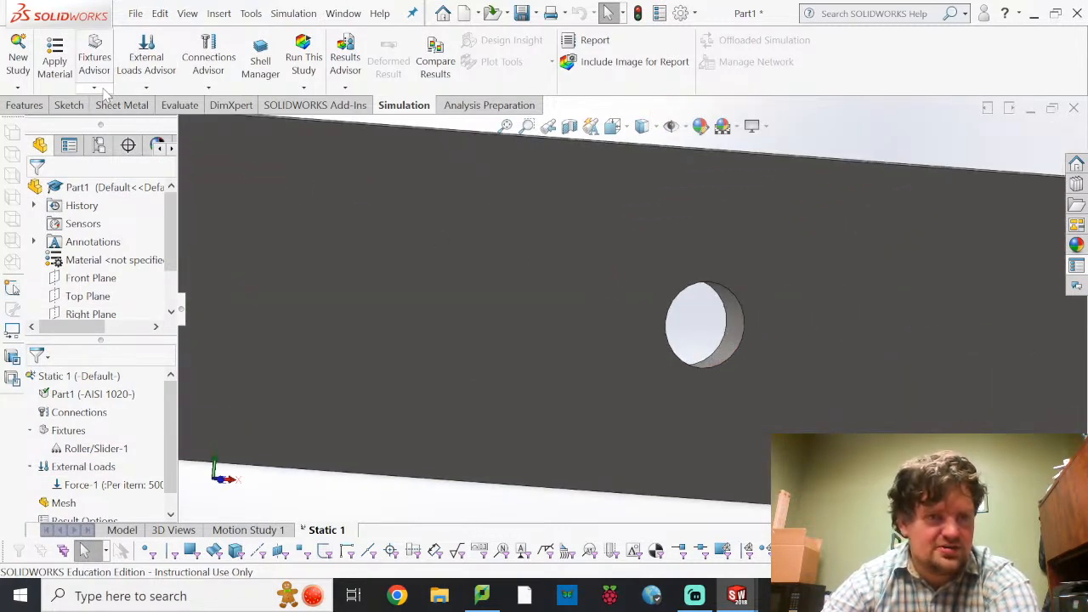
left_click(98, 88)
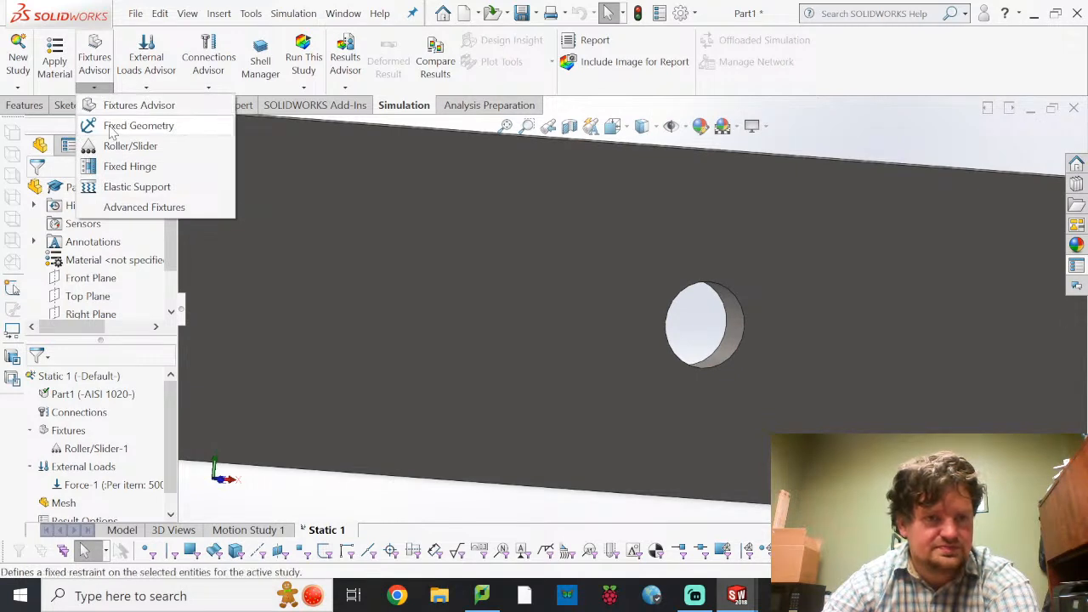
left_click(115, 126)
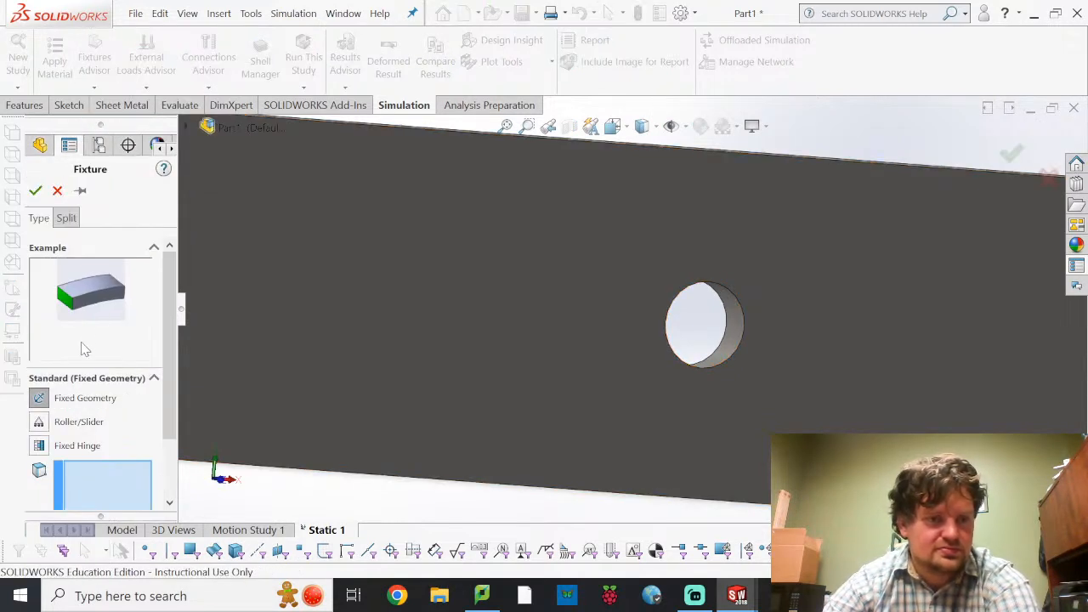
left_click(39, 422)
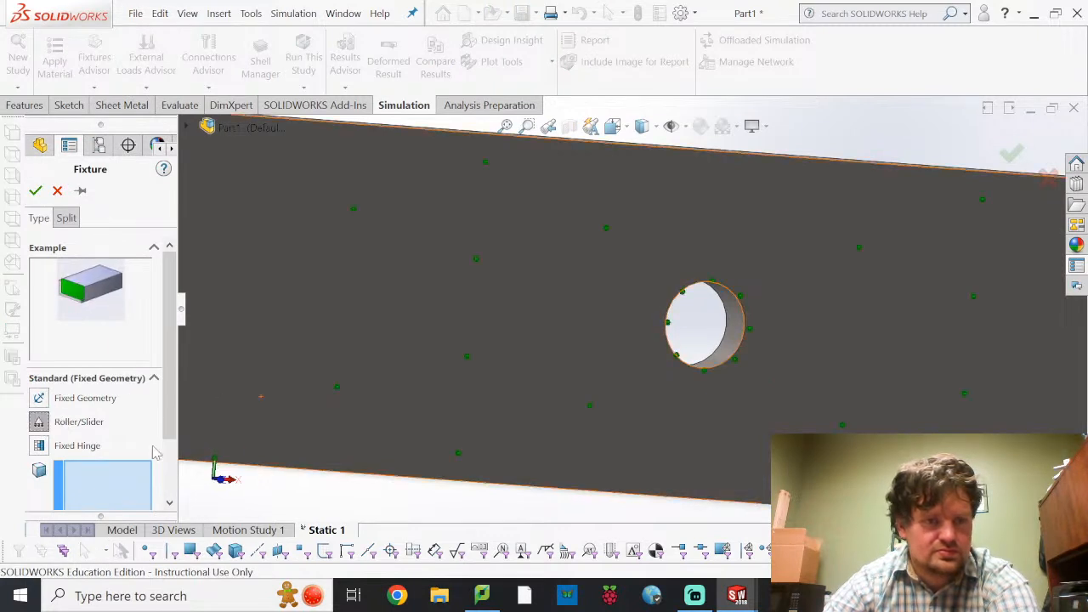
left_click(39, 446)
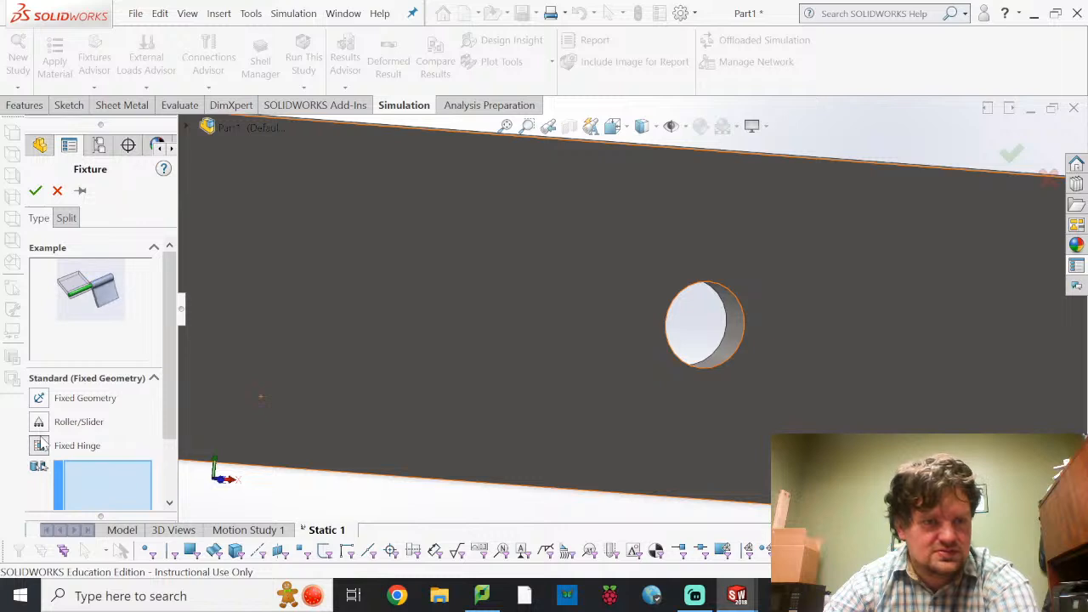
left_click(733, 316)
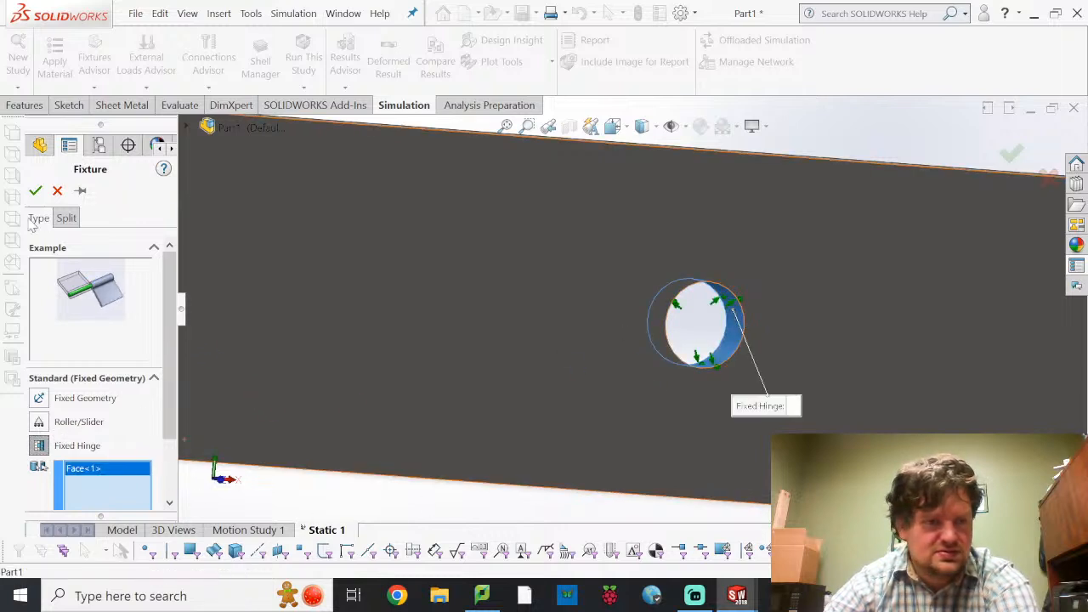
left_click(35, 190)
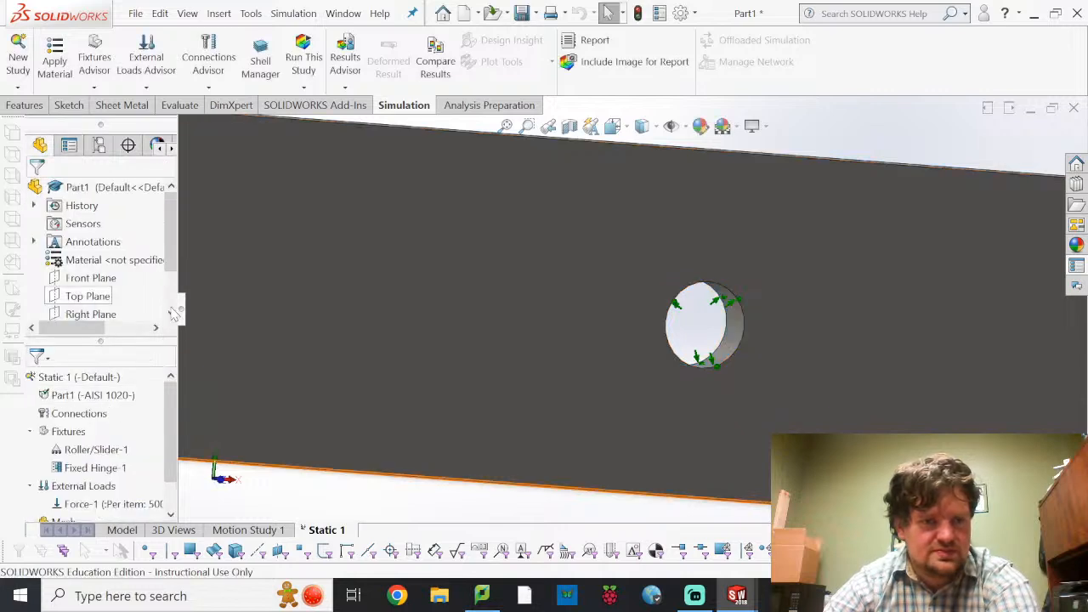
- Change the Roller/Slider fixture on the end hole opposite the loaded hole to a Fixed Hinge
left_click(98, 450)
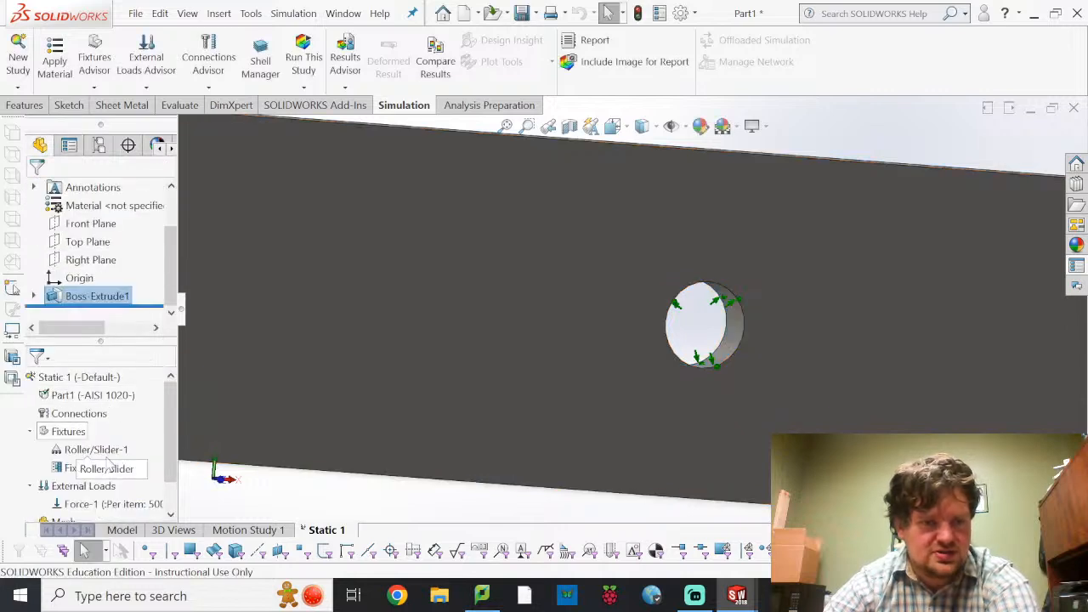
right_click(109, 457)
left_click(134, 313)
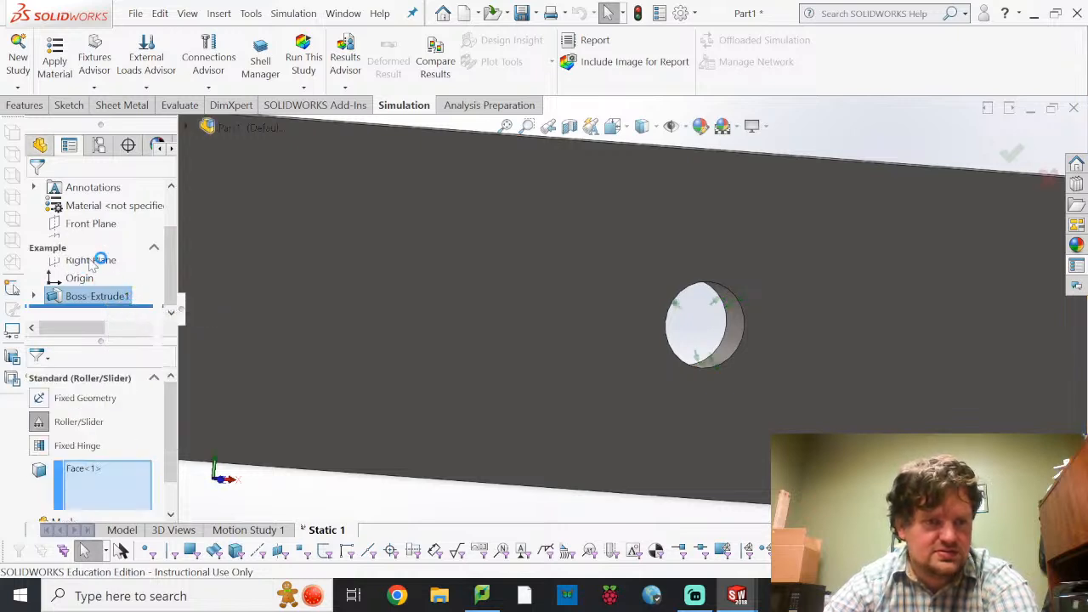
left_click(39, 445)
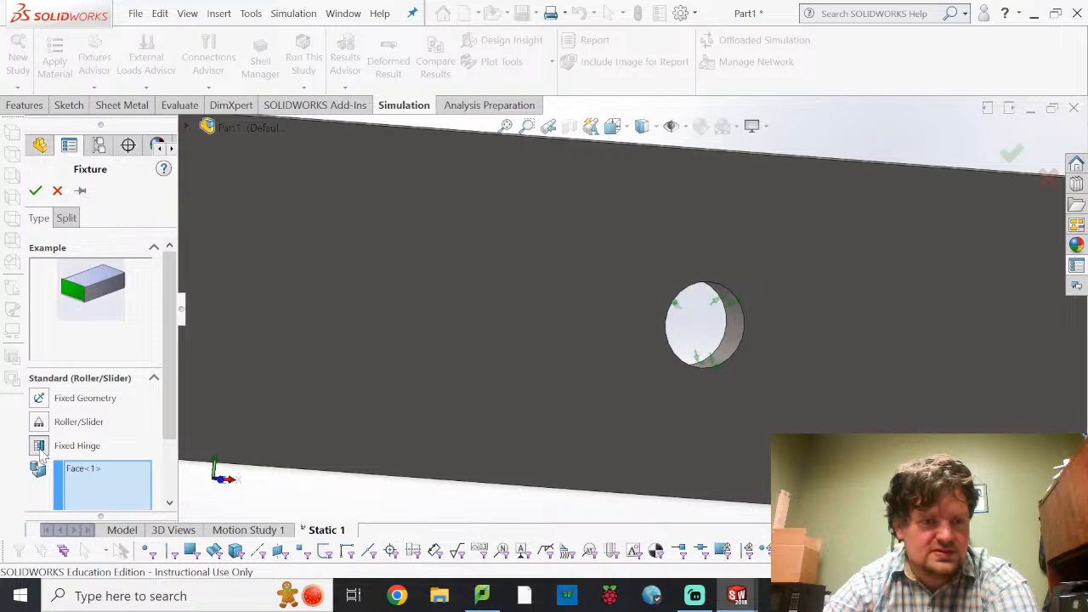
left_click(35, 190)
key("f")
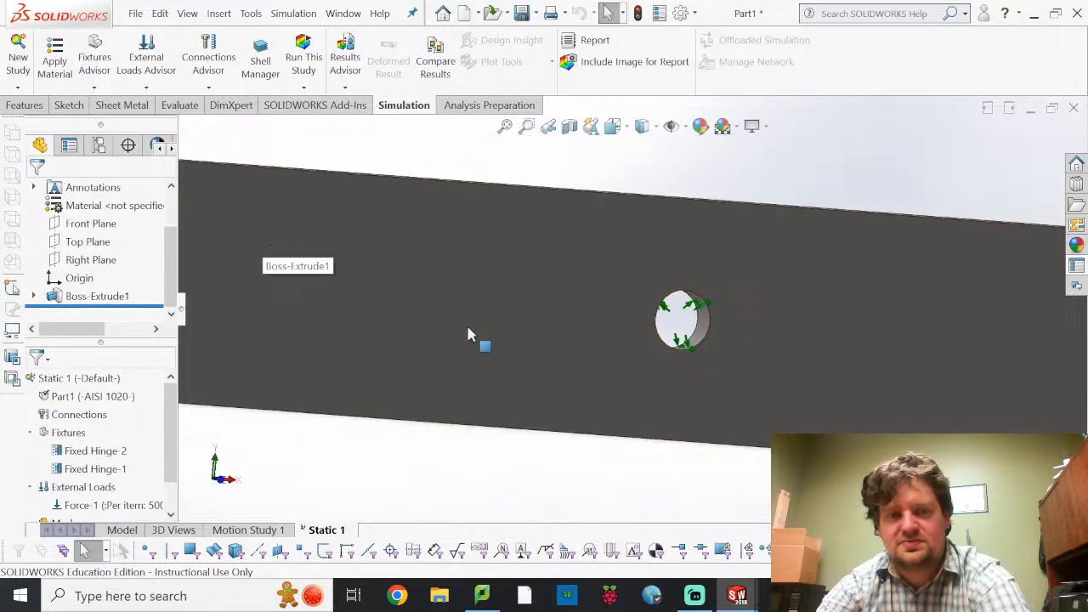
scroll(472, 349, "down", 1)
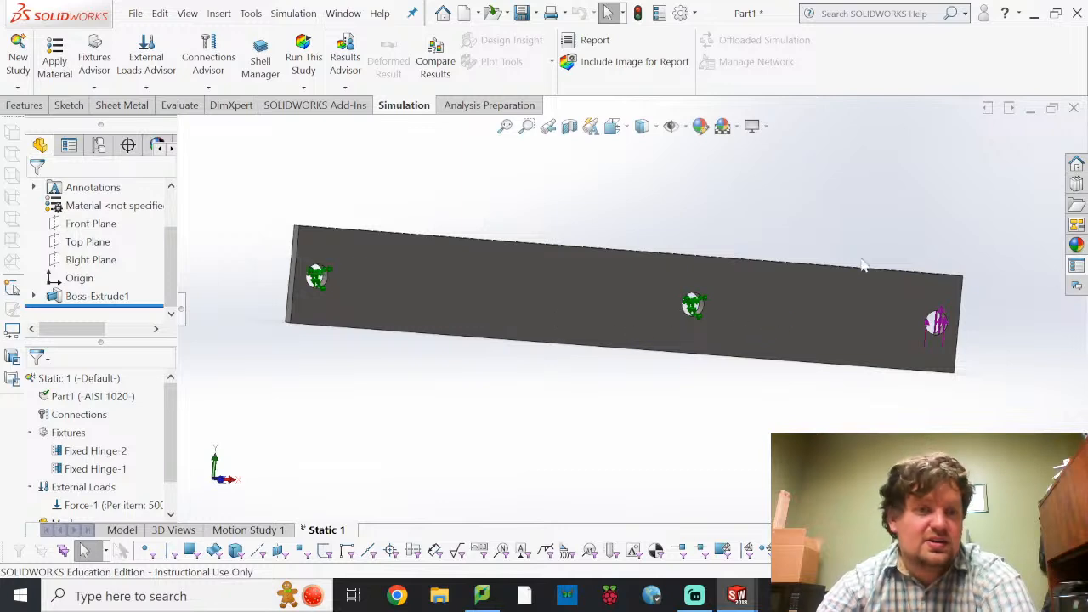
left_click(262, 72)
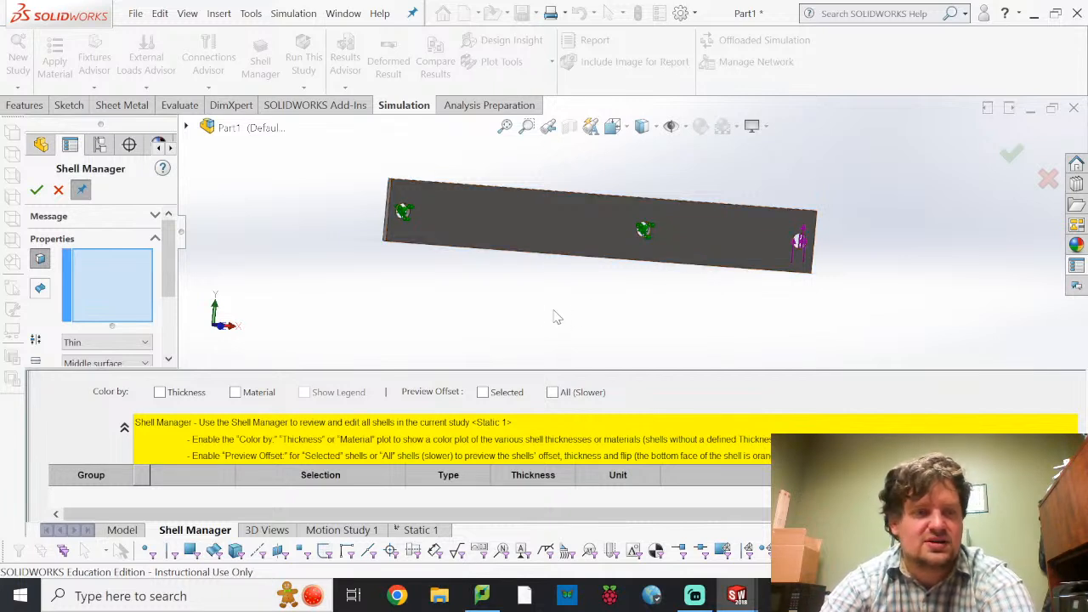
left_click(486, 199)
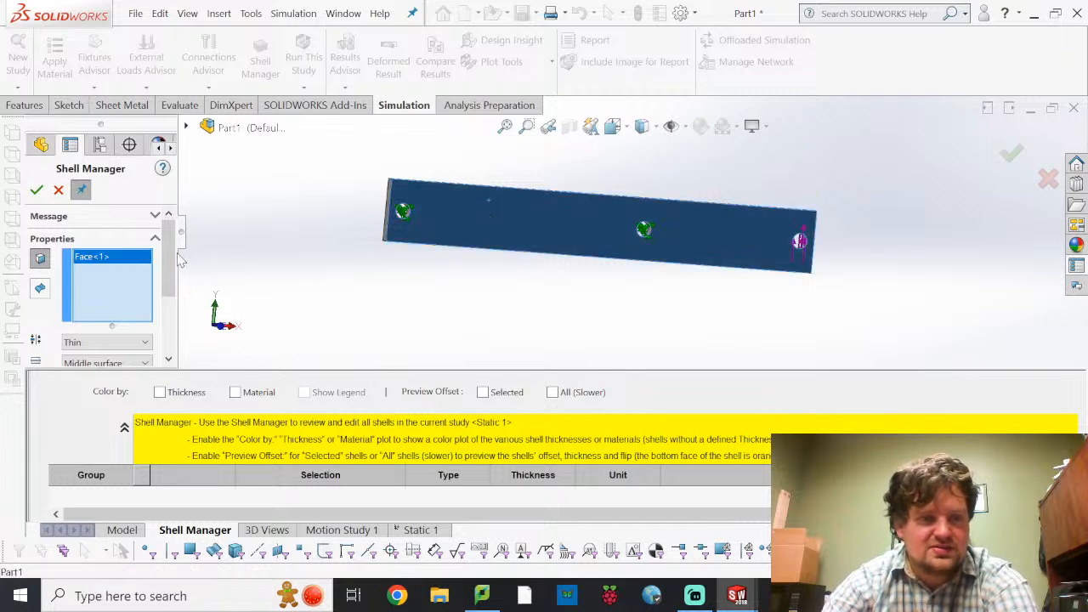
left_click_drag(172, 256, 169, 322)
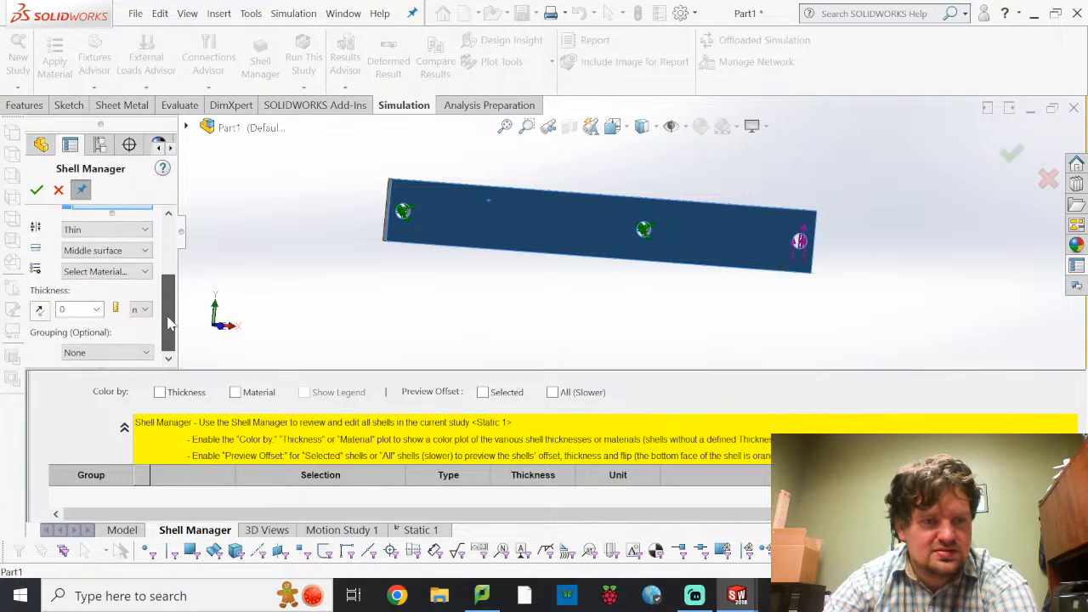
scroll(166, 321, "up", 5)
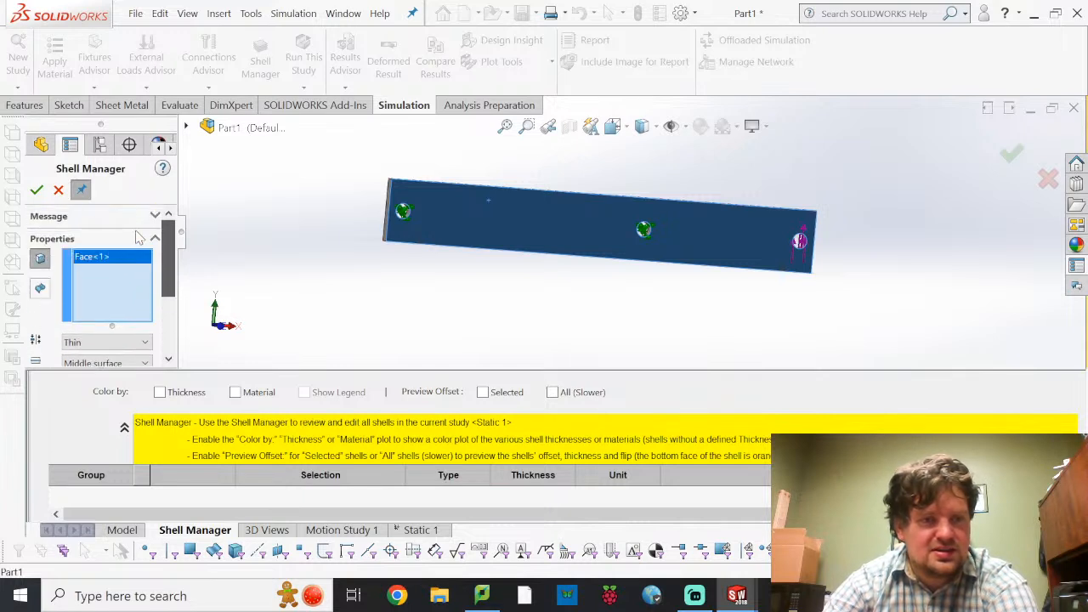
left_click(58, 191)
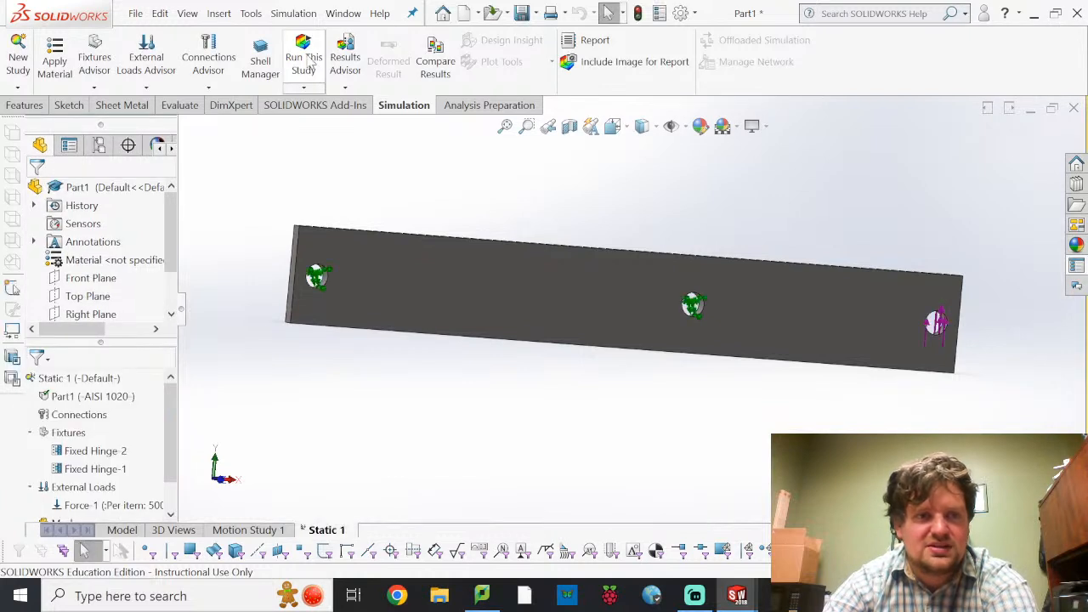
- Mesh the bar with Mesh Parameters enabled, using Standard mesh with a 0.194512 in element size and 0.009725 in tolerance
left_click(303, 88)
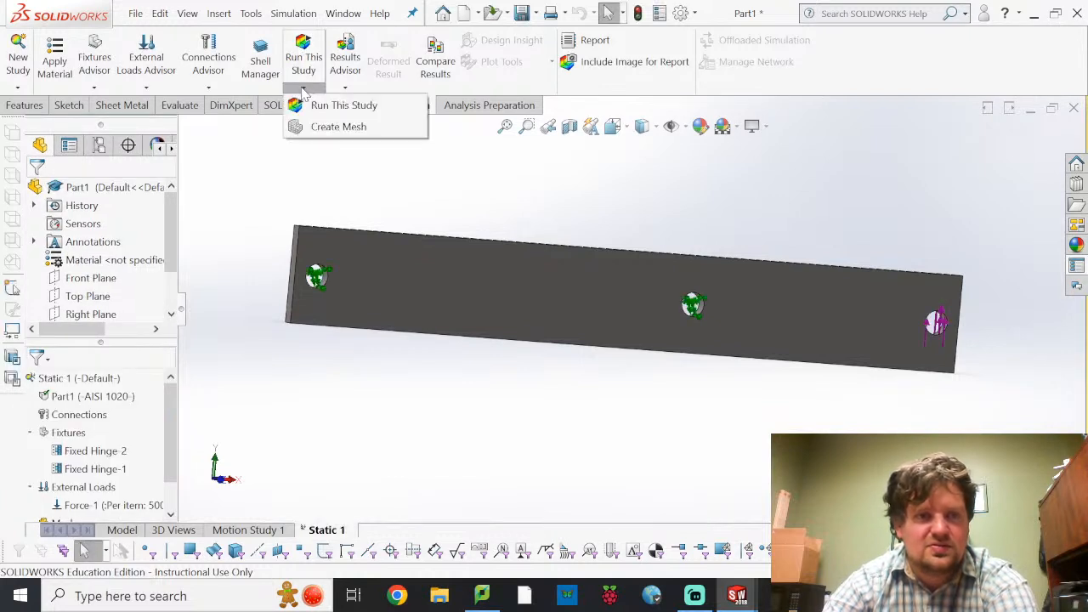
left_click(303, 90)
left_click(304, 89)
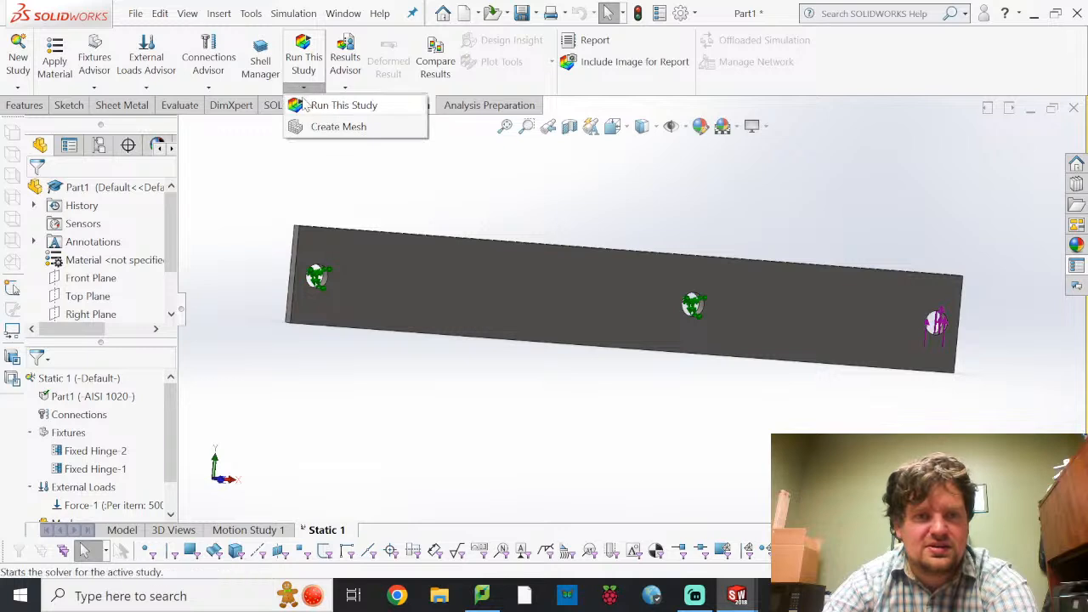
left_click(327, 127)
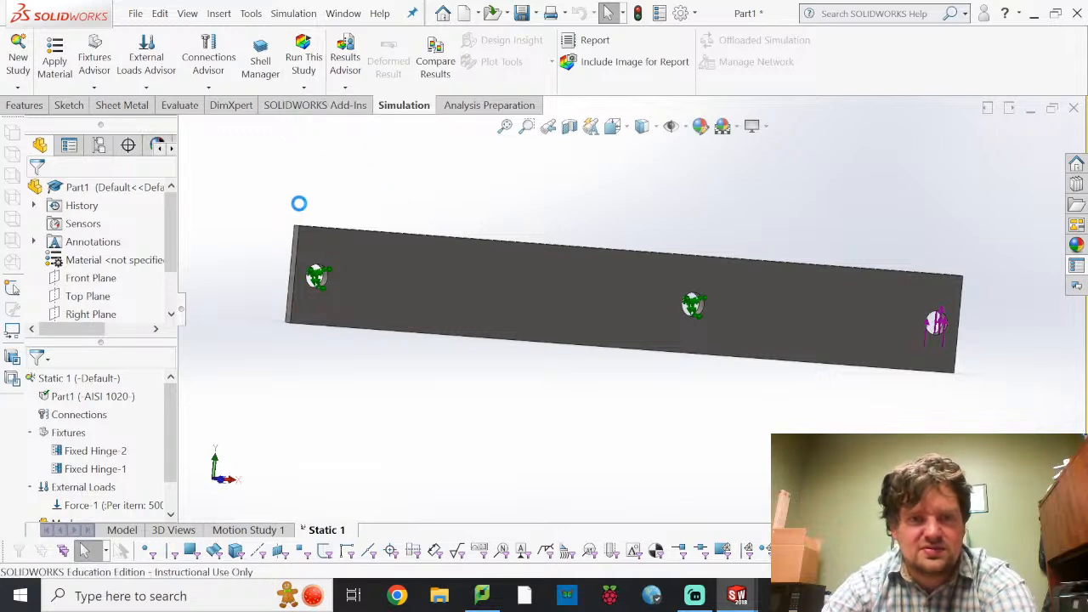
left_click(471, 289)
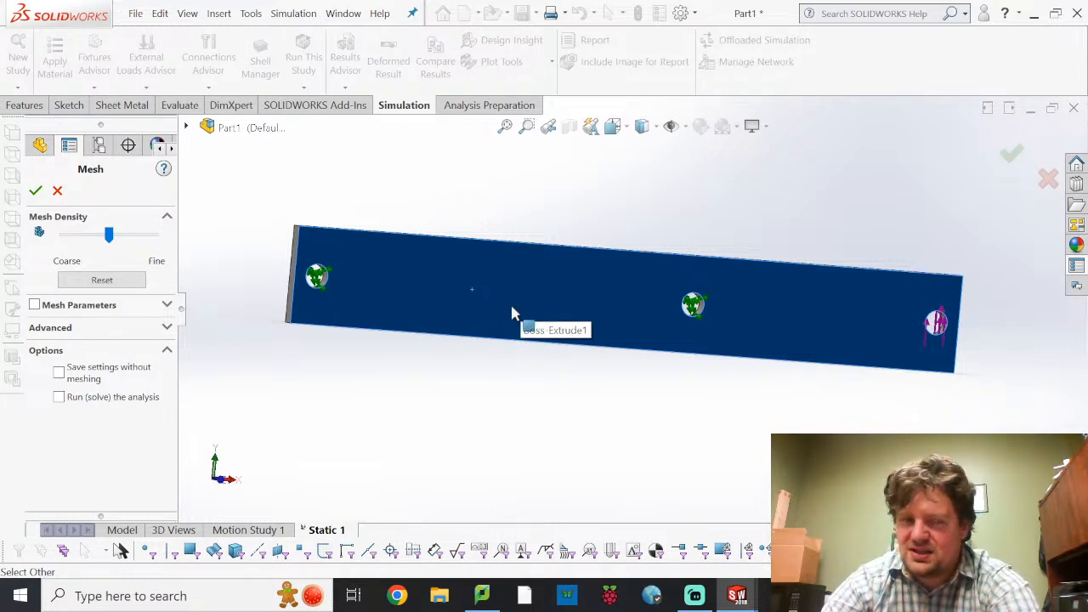
left_click(166, 305)
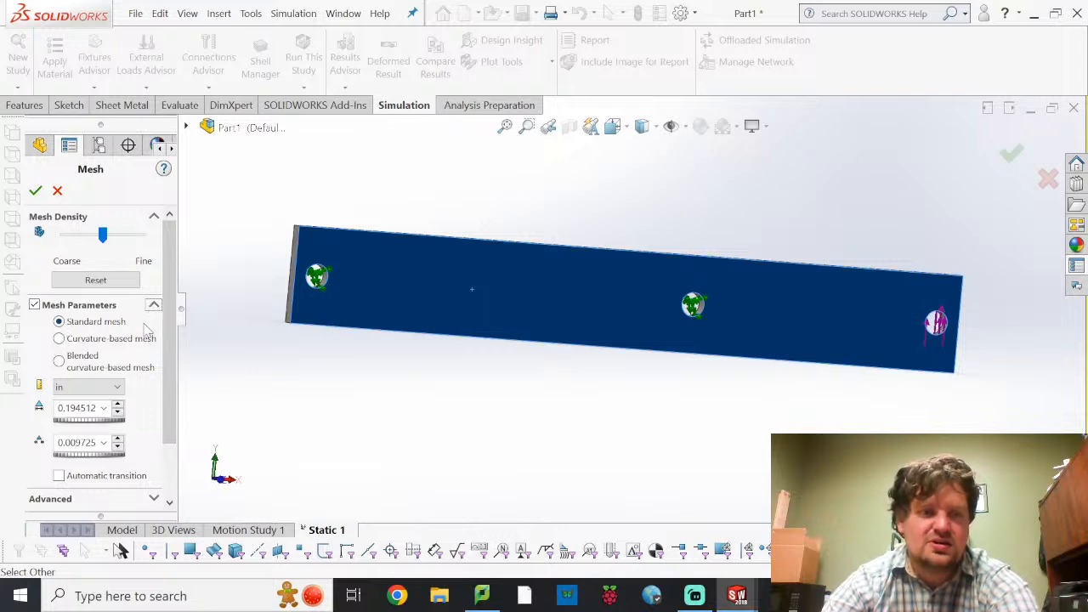
scroll(136, 329, "down", 3)
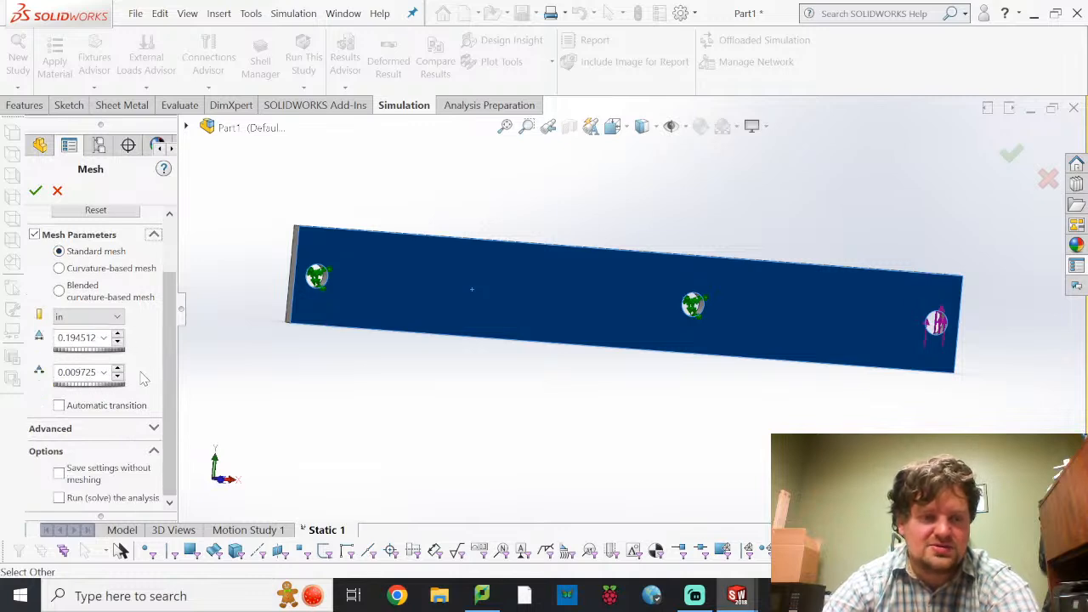
left_click(154, 428)
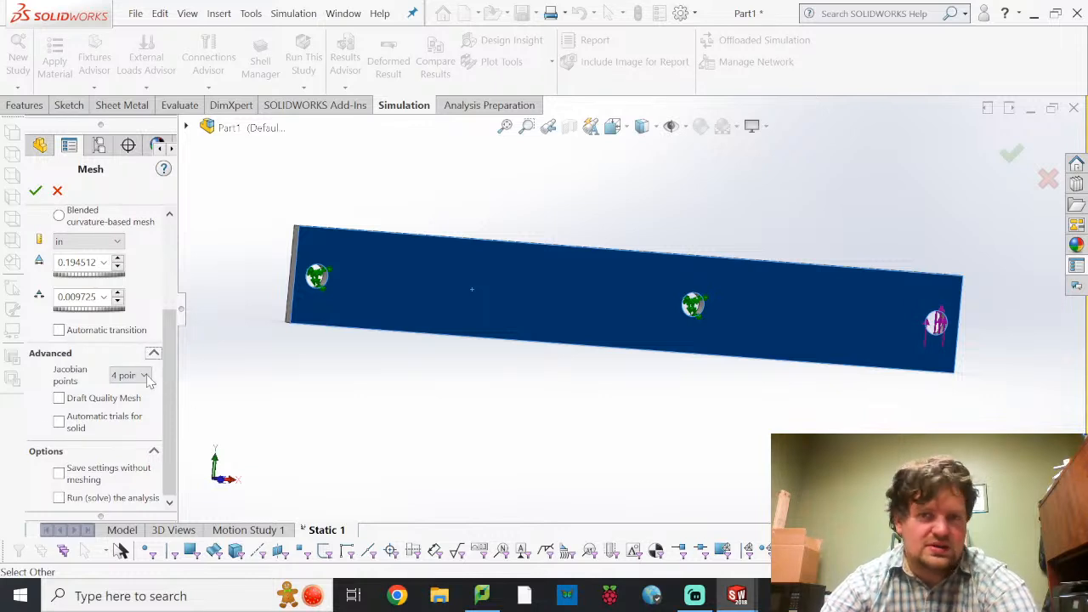
scroll(145, 306, "up", 3)
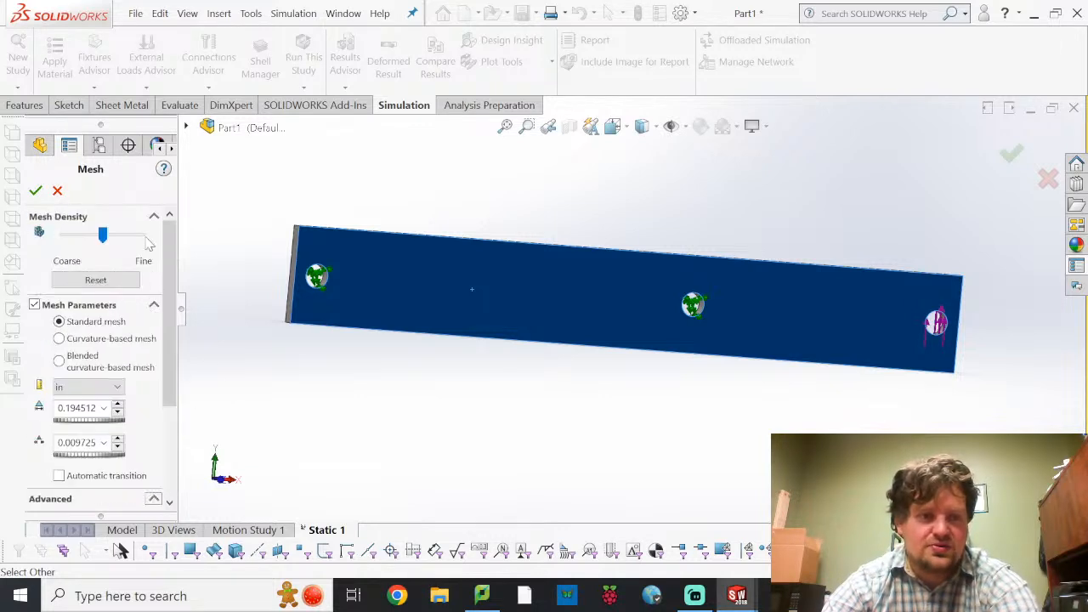
left_click(35, 190)
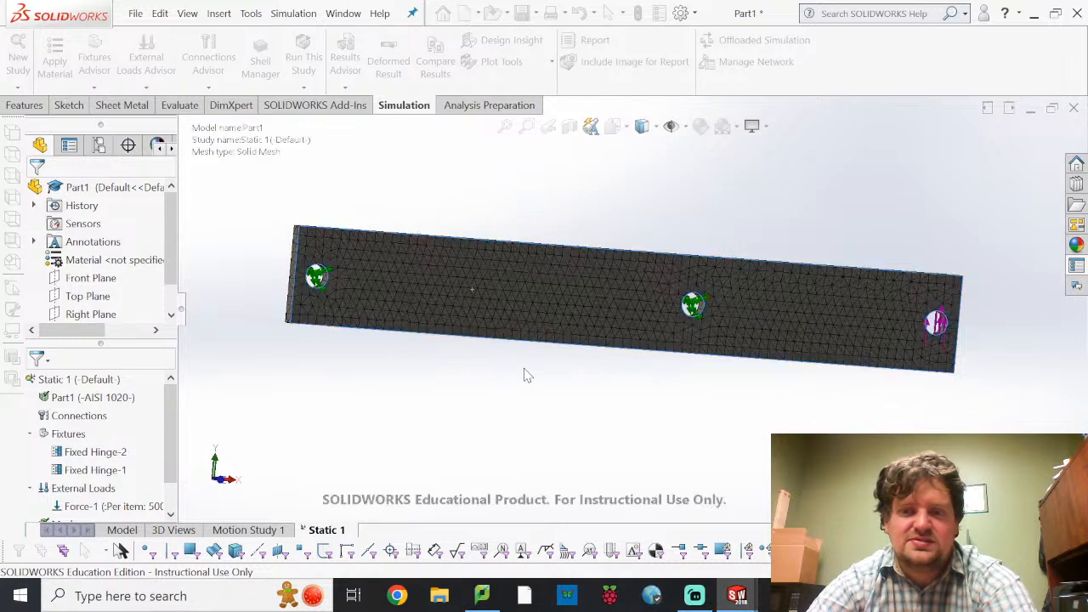
- Run the Static 1 study on the meshed bar
scroll(440, 310, "down", 5)
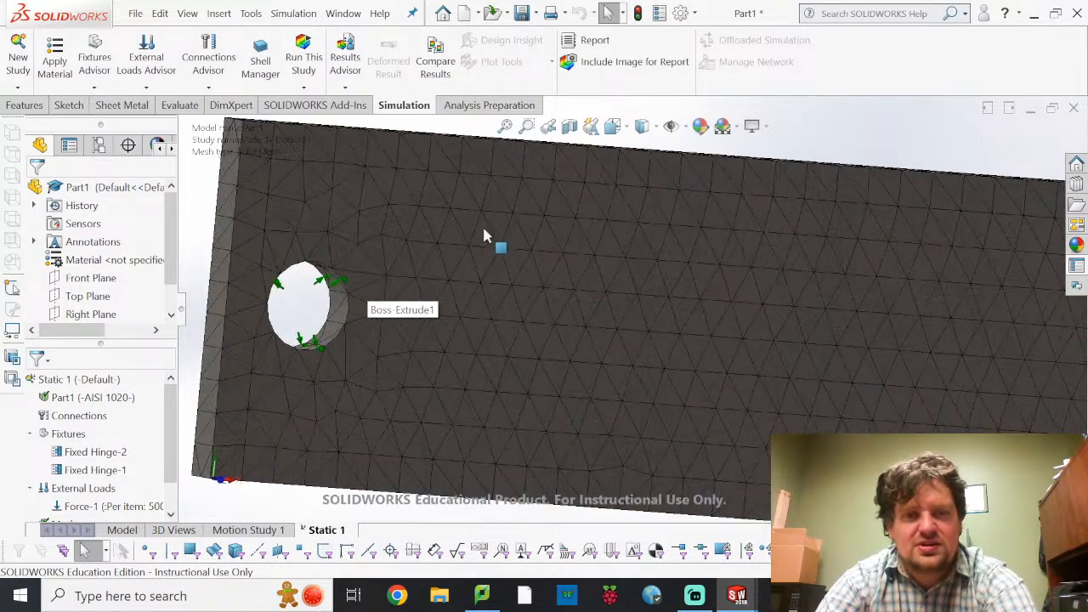
scroll(663, 280, "up", 4)
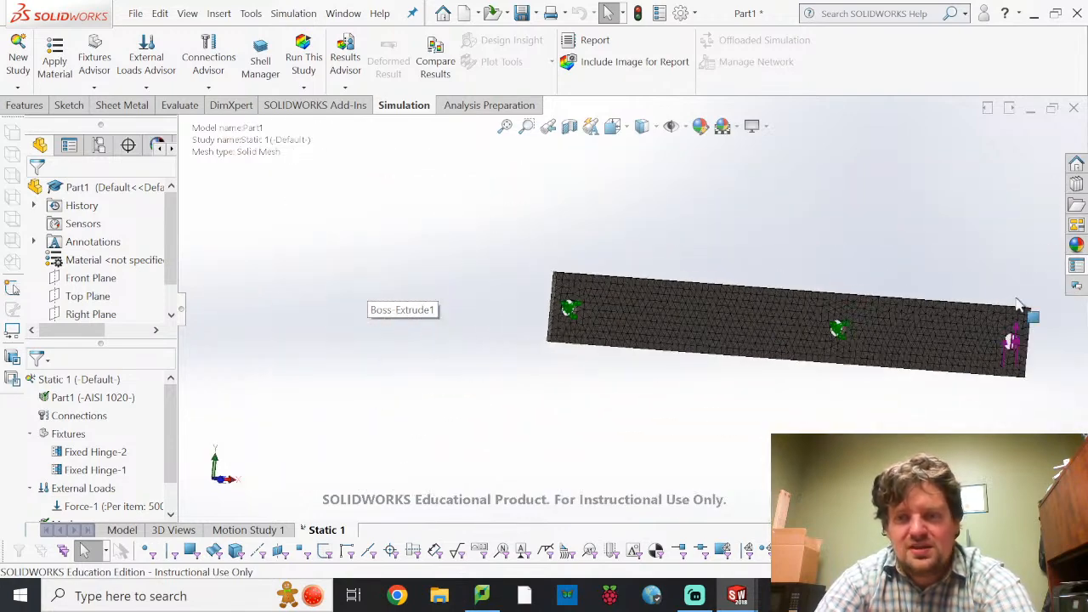
scroll(1033, 316, "down", 5)
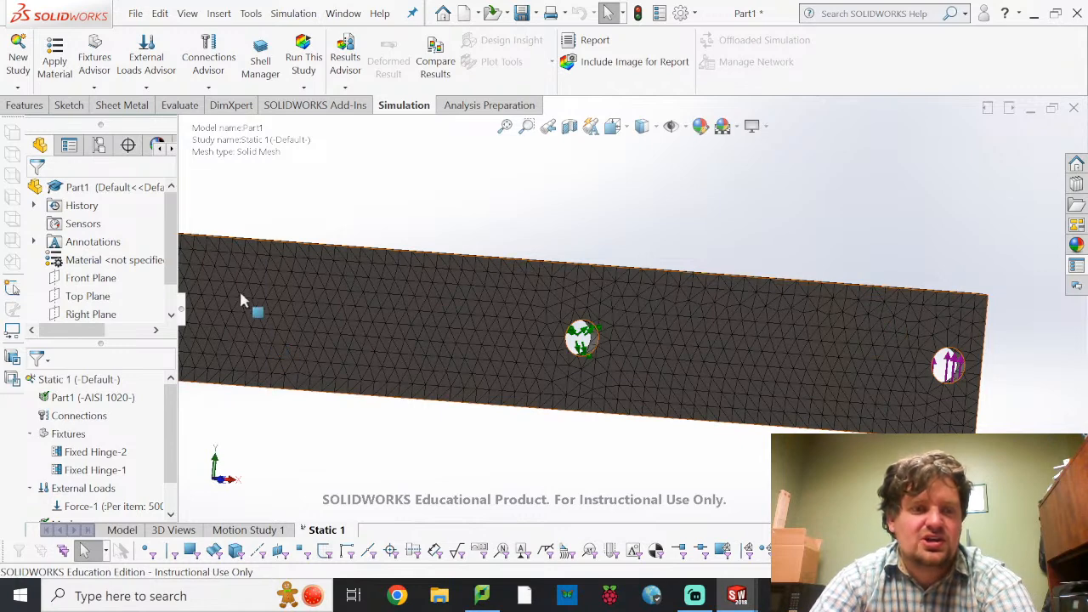
left_click(323, 74)
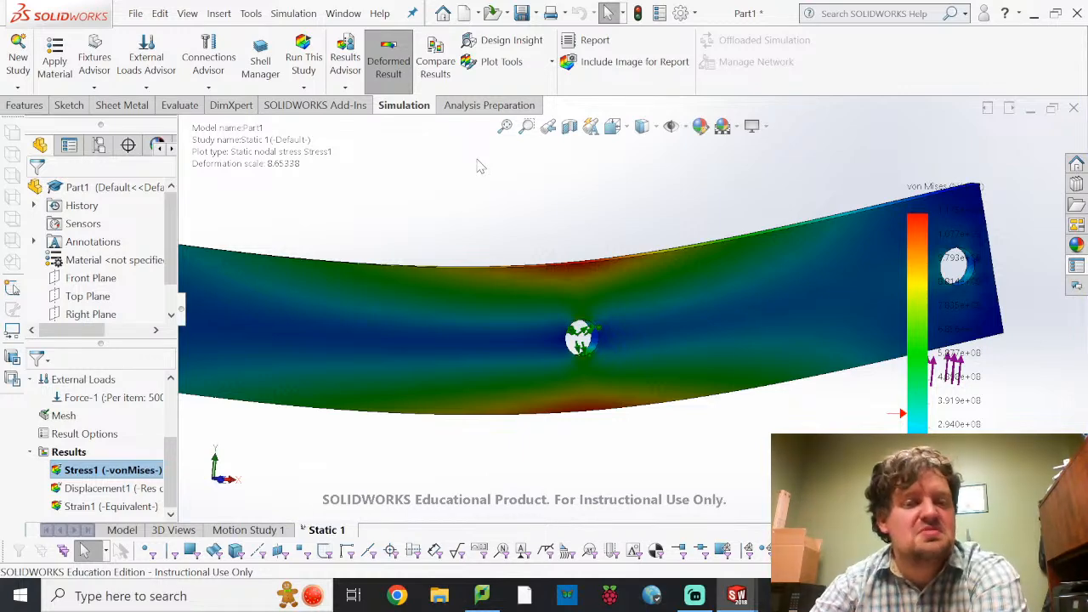
- Examine the von Mises stress distribution and deformed shape along the bar, especially the edges around the intermediate hole
scroll(409, 328, "up", 4)
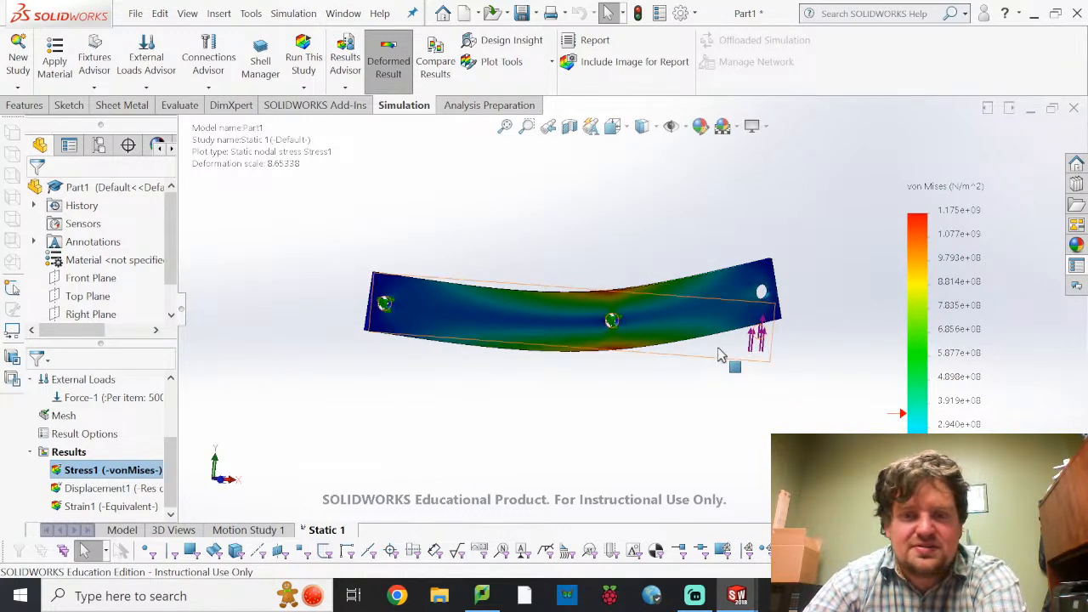
left_click(126, 478)
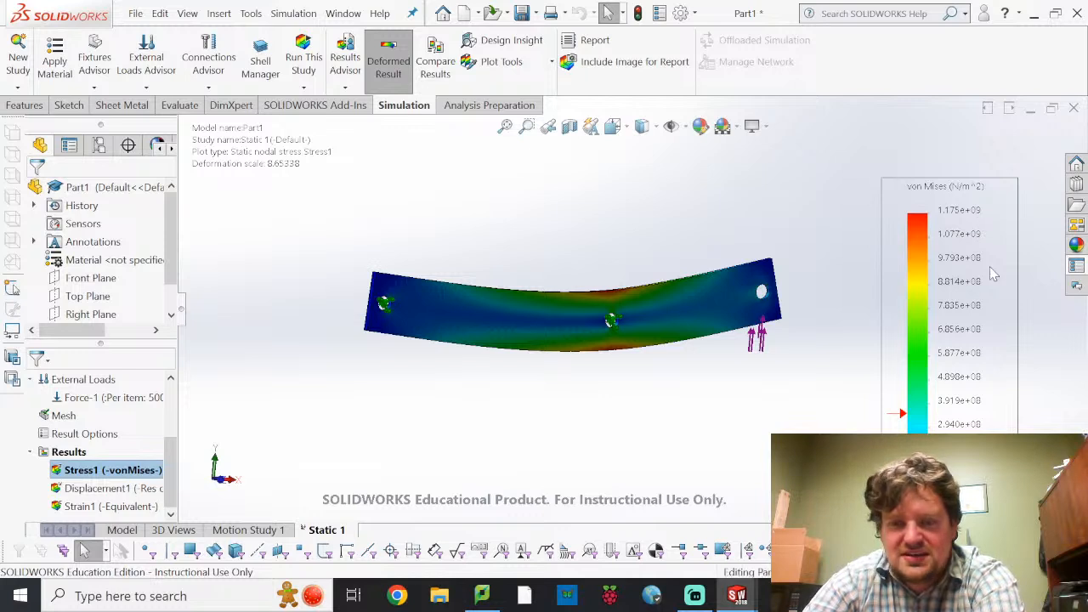
scroll(597, 297, "down", 2)
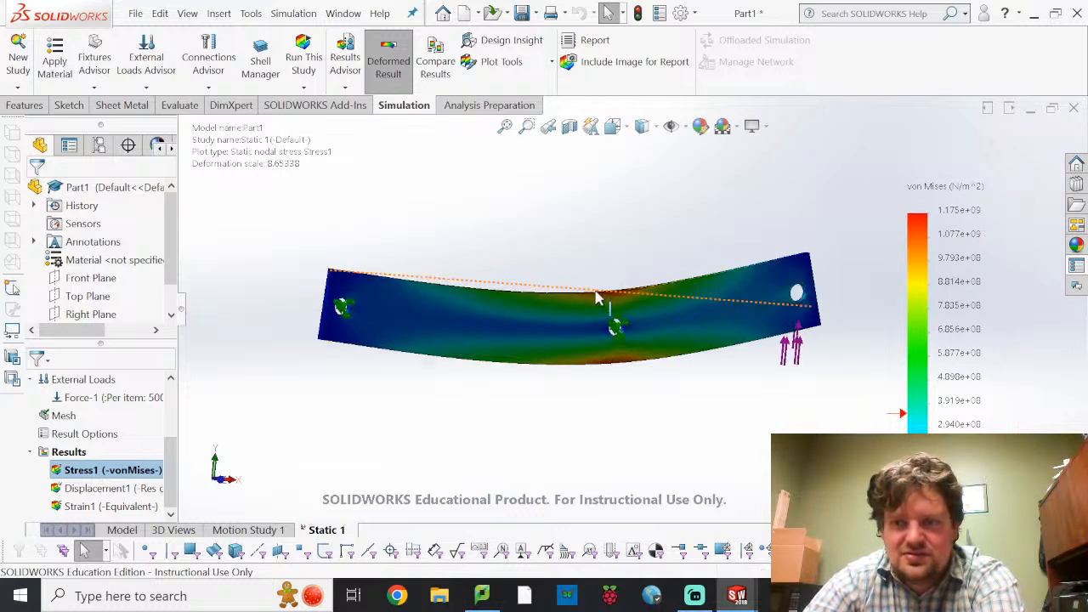
scroll(597, 297, "down", 2)
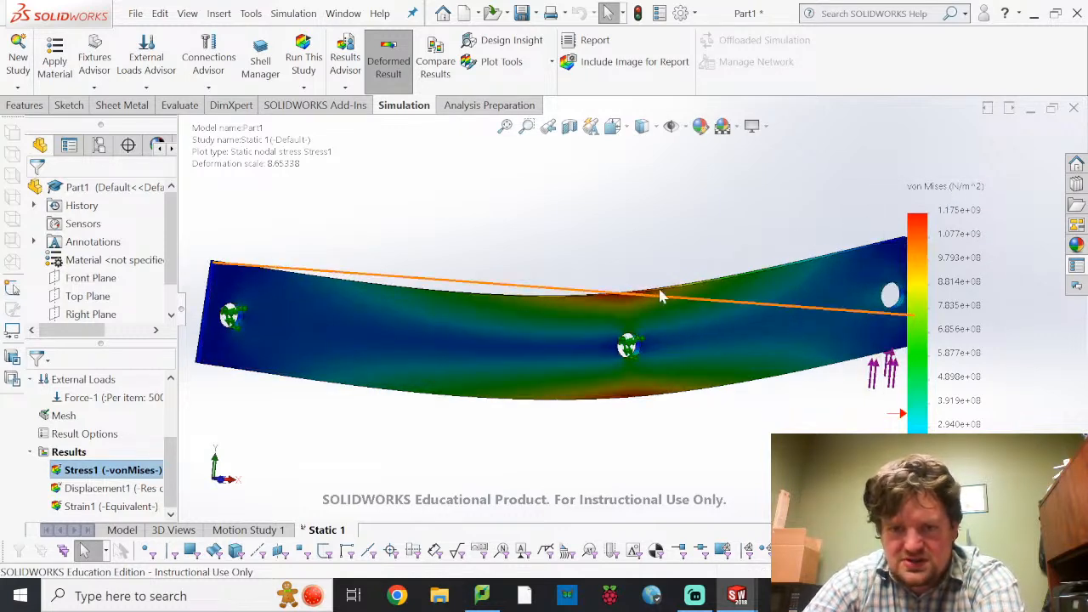
scroll(609, 274, "down", 3)
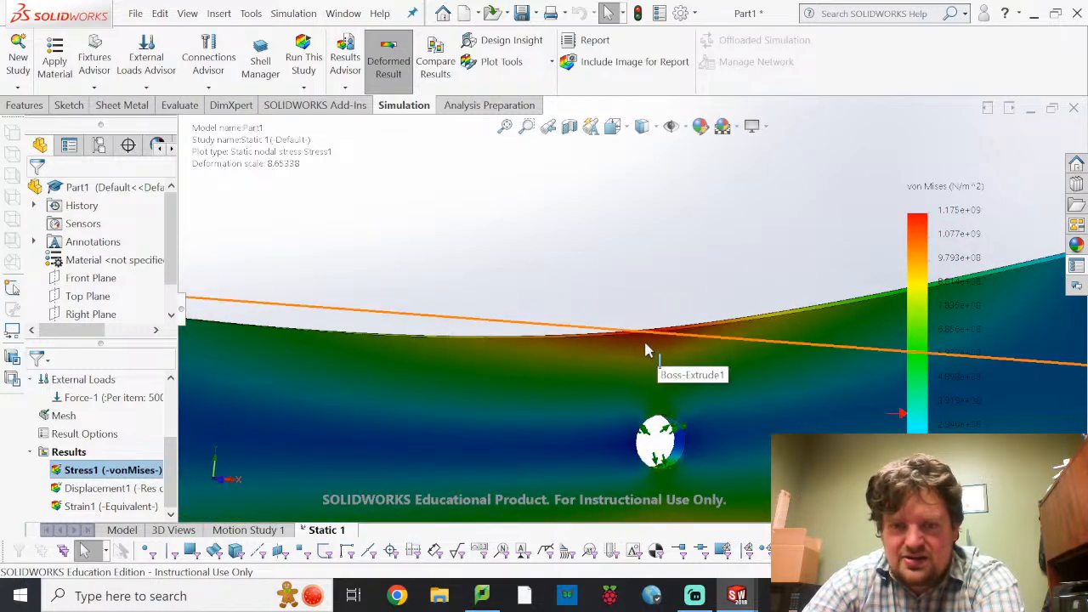
scroll(652, 365, "up", 4)
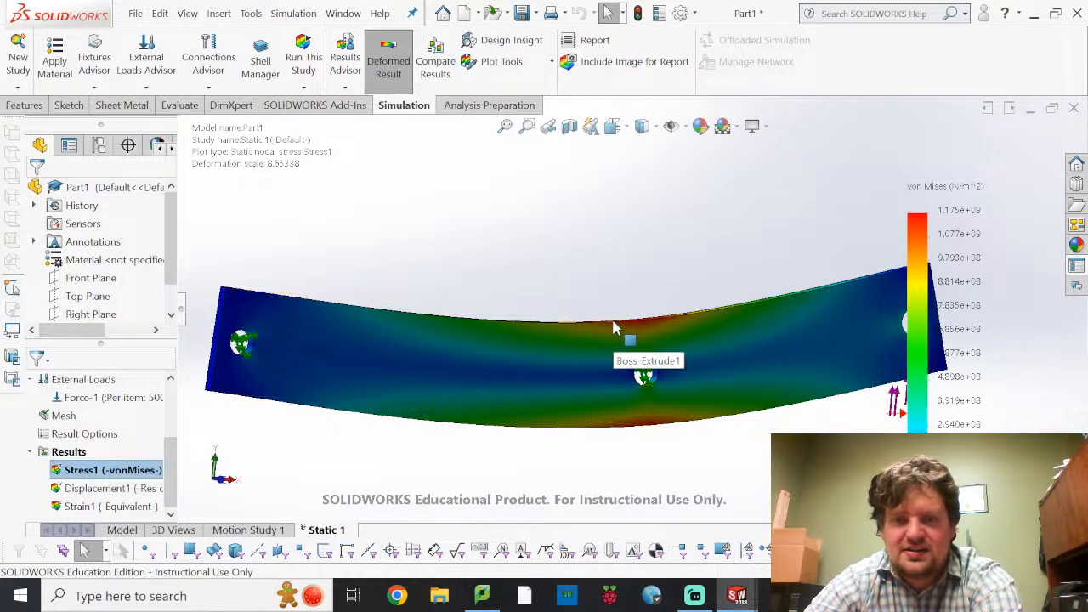
scroll(692, 374, "down", 3)
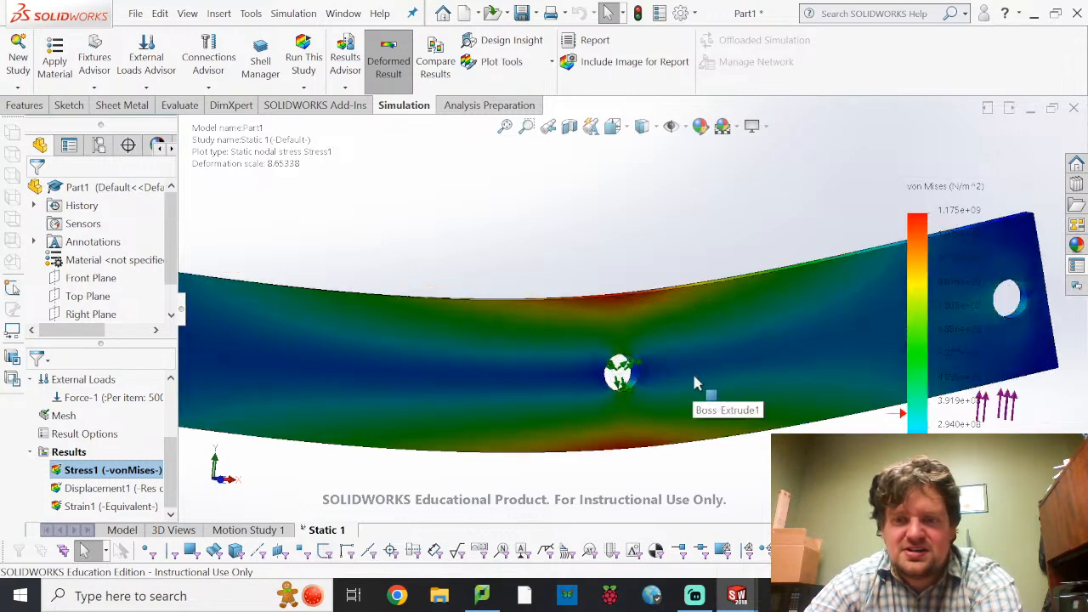
scroll(696, 383, "up", 5)
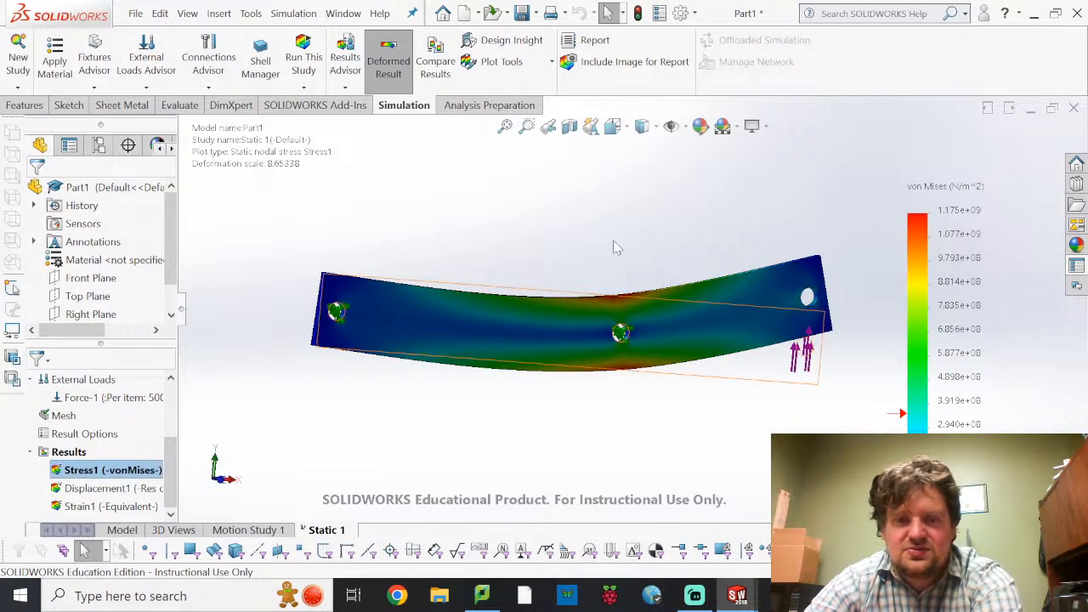